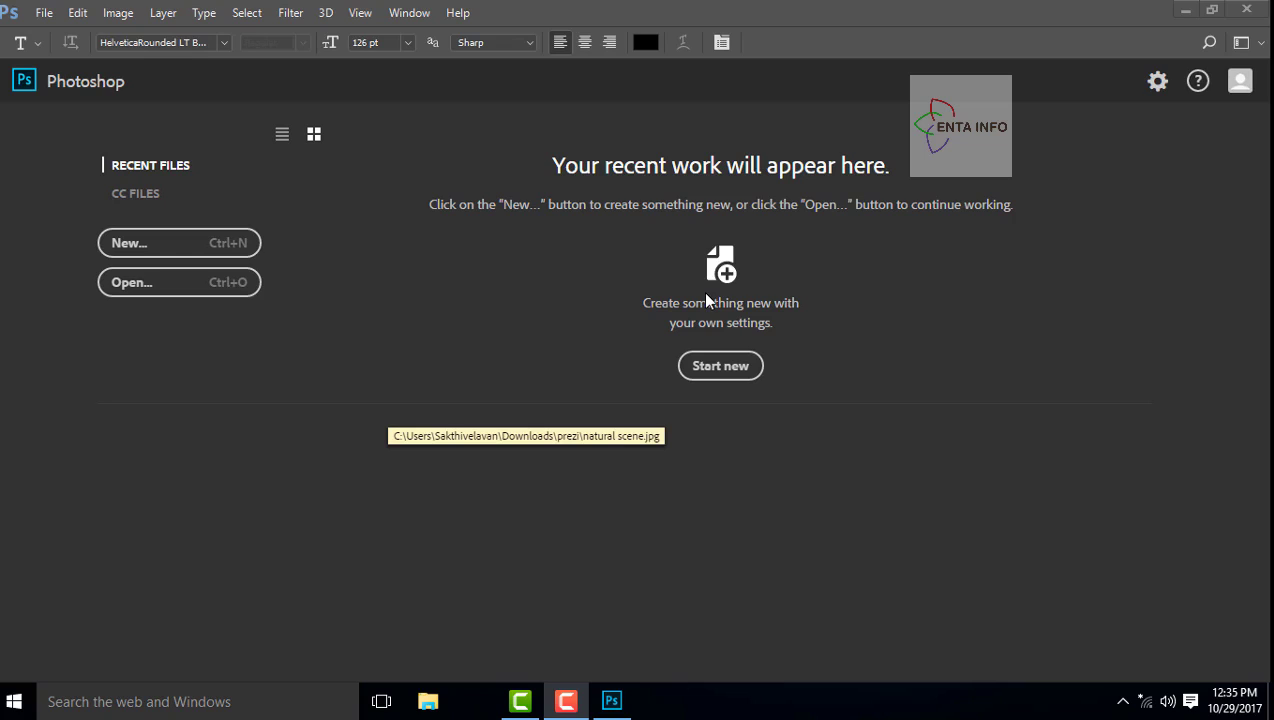
Open the truck photo bkg-home-mainpic.jpg, then close it to return to the Start workspace.
left_click(130, 287)
left_click(197, 344)
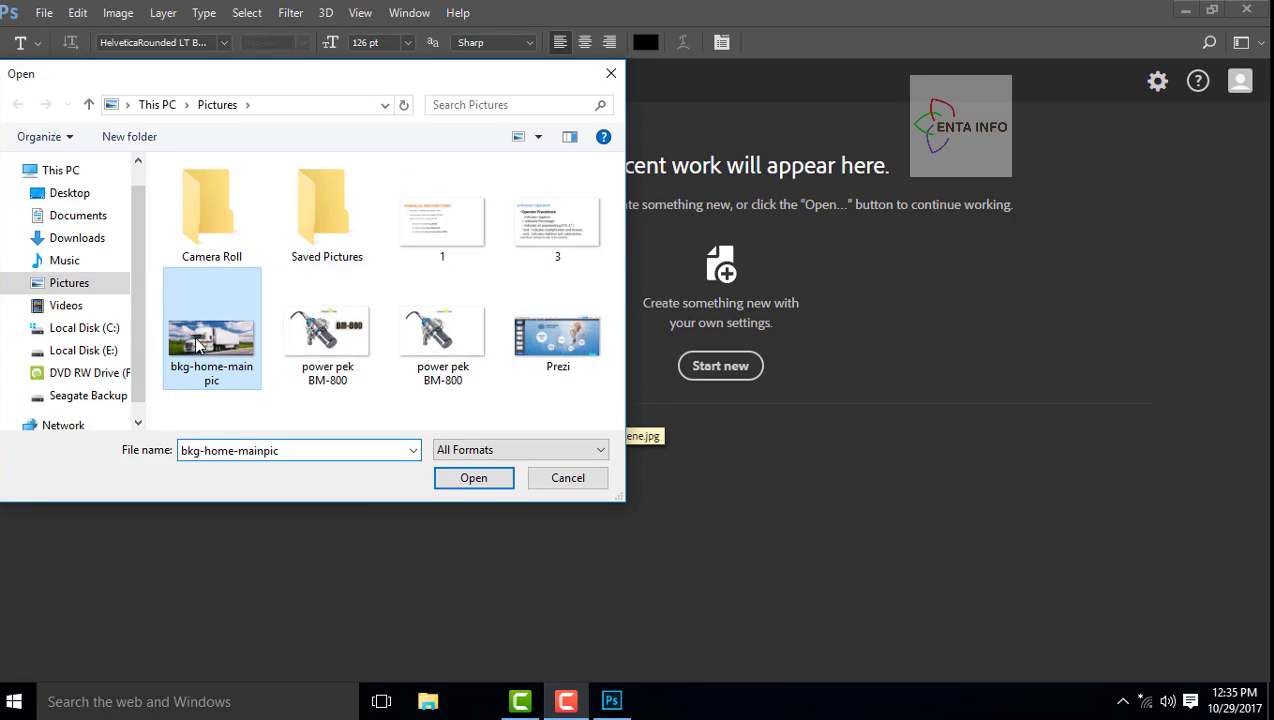
left_click(484, 482)
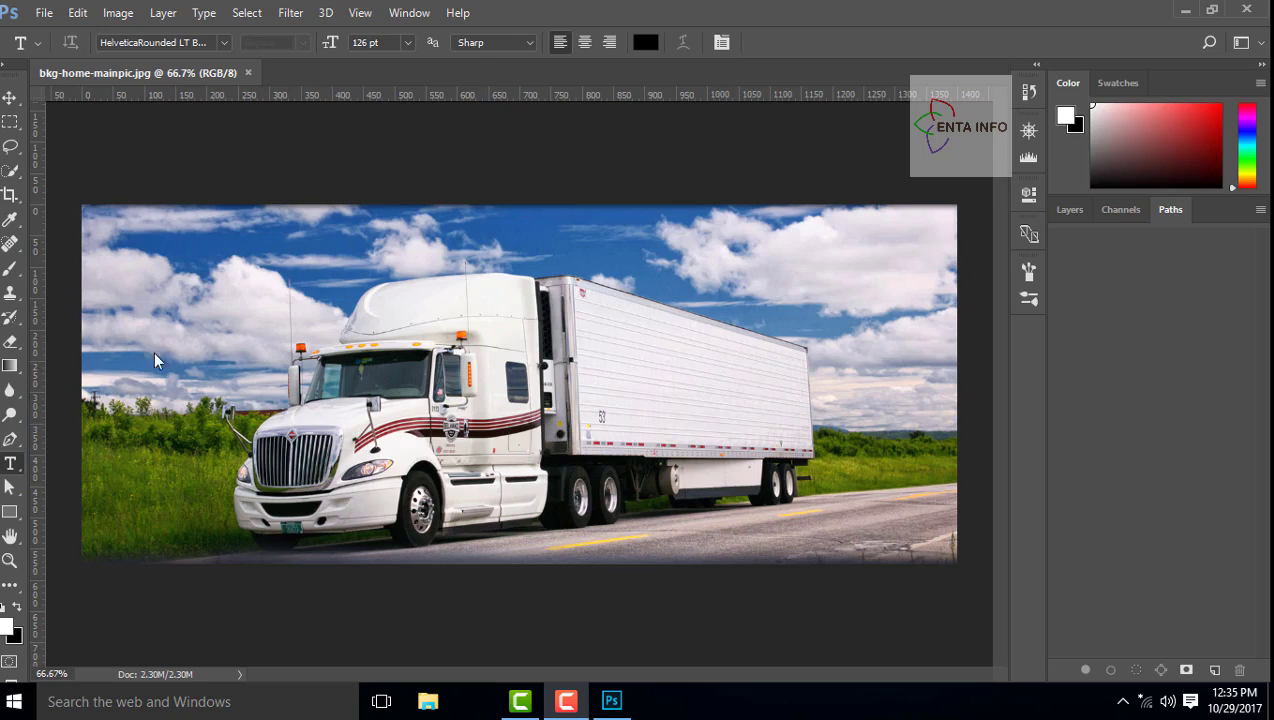
left_click(250, 73)
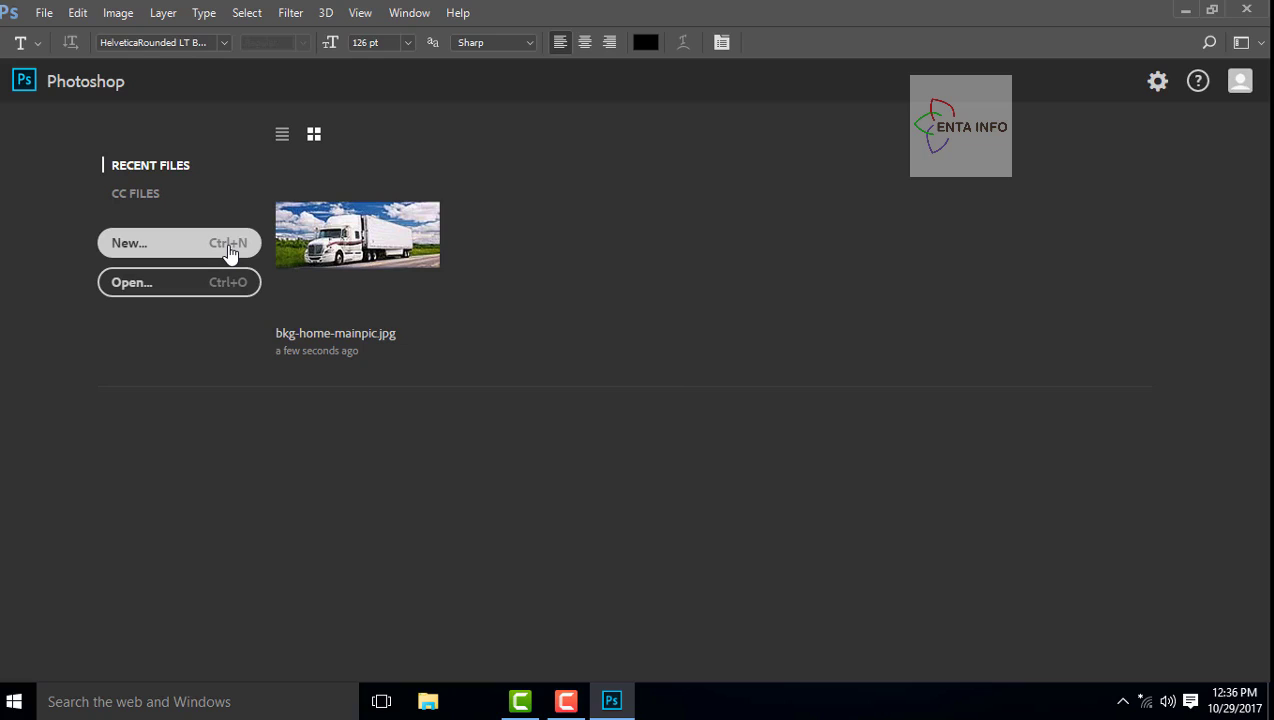
Browse the Saved, Photo and Print presets, then choose Portrait 4 x 6 (4 × 6 in, 300 ppi).
left_click(163, 243)
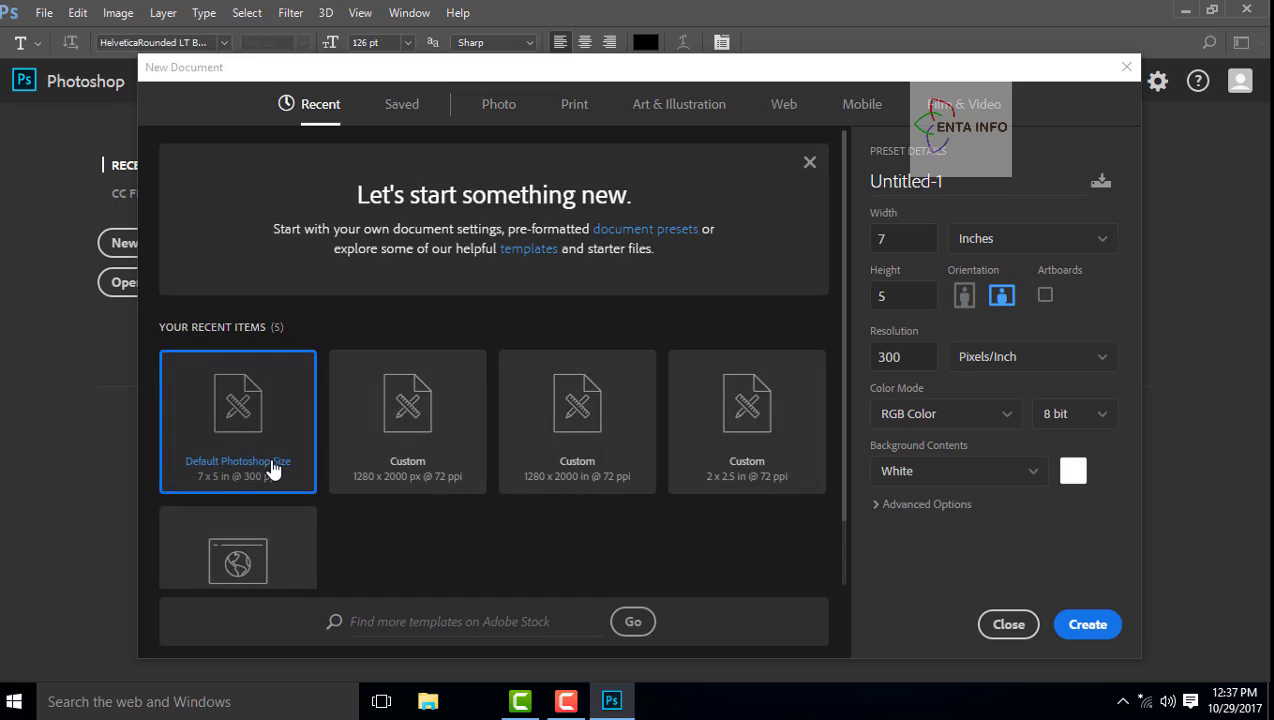
left_click(395, 106)
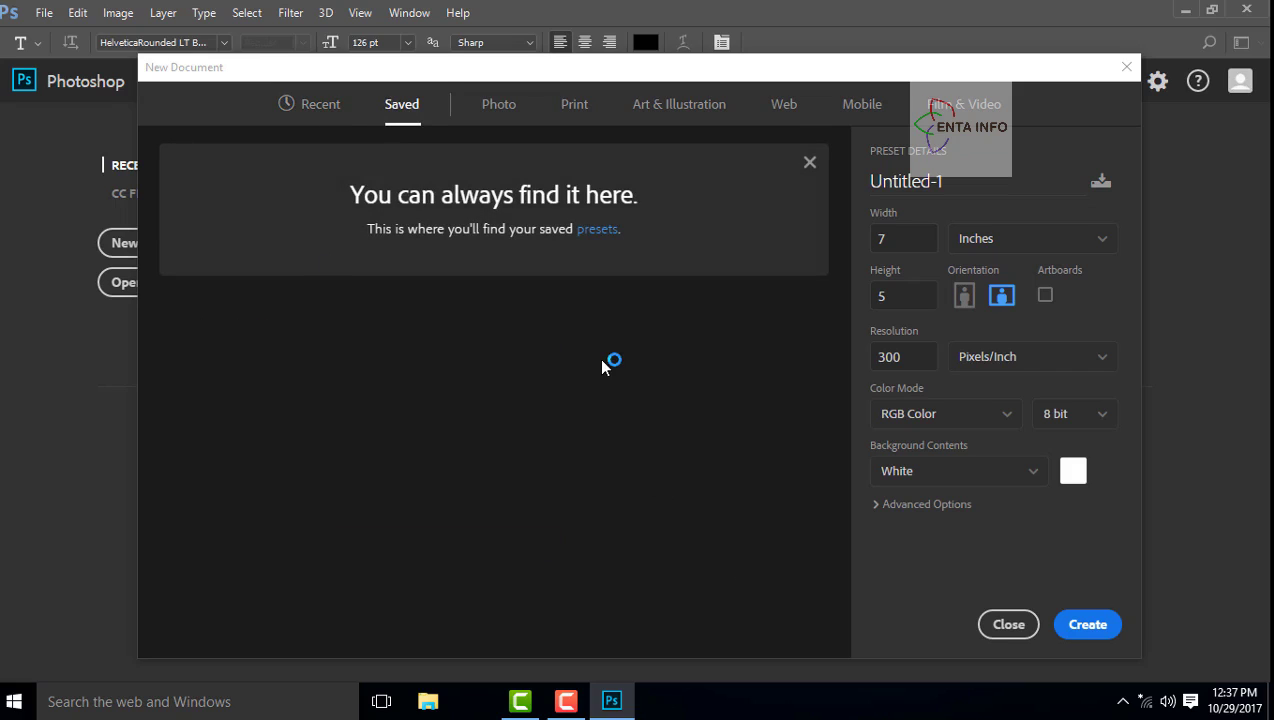
left_click(493, 110)
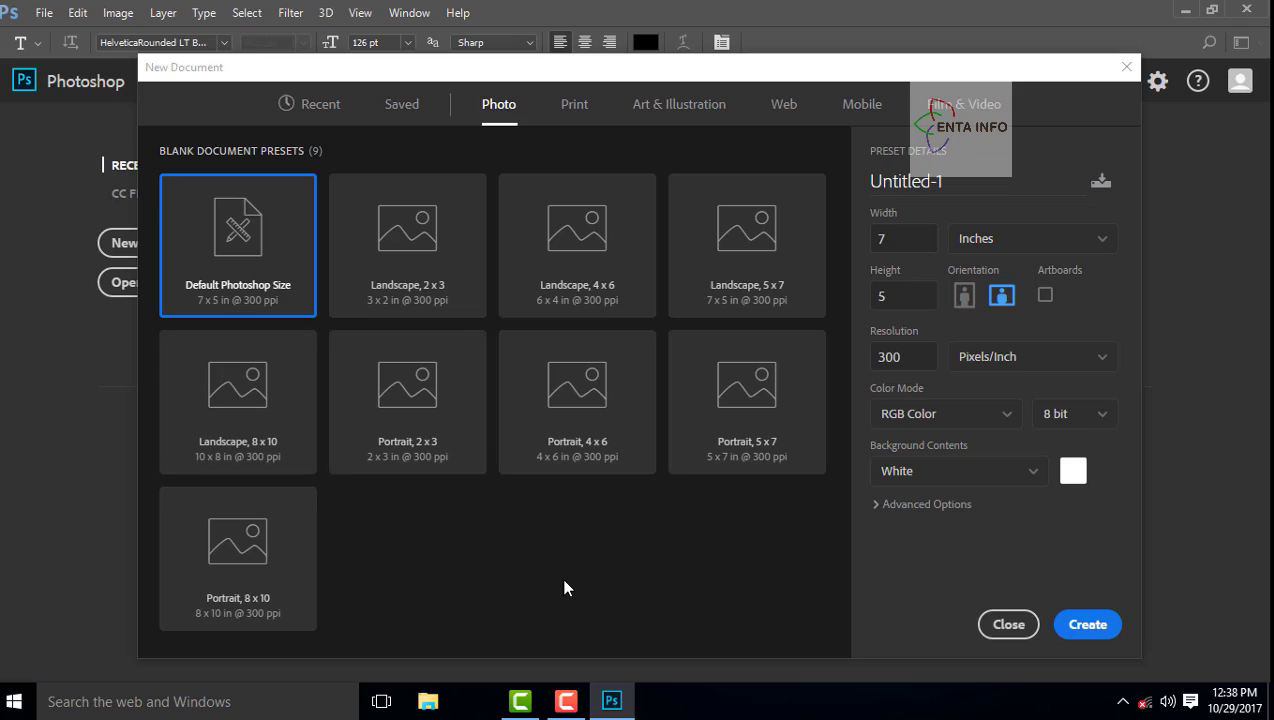
left_click(569, 104)
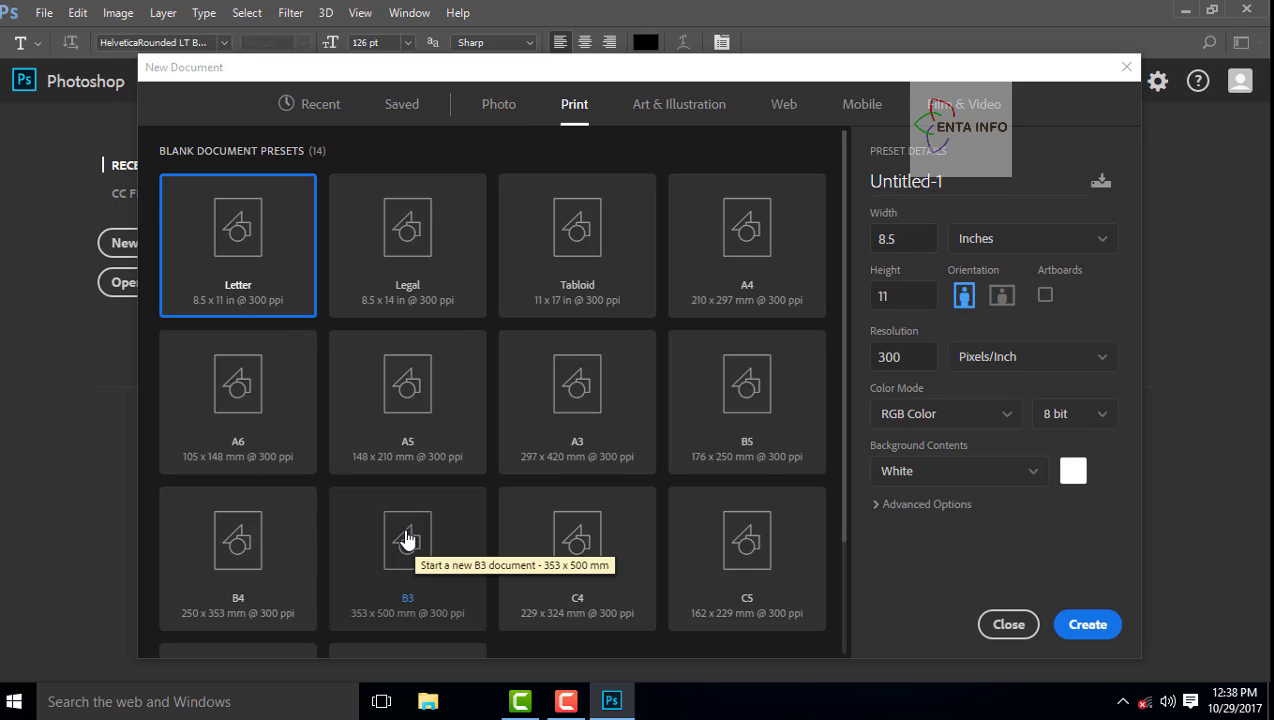
scroll(634, 475, "down", 2)
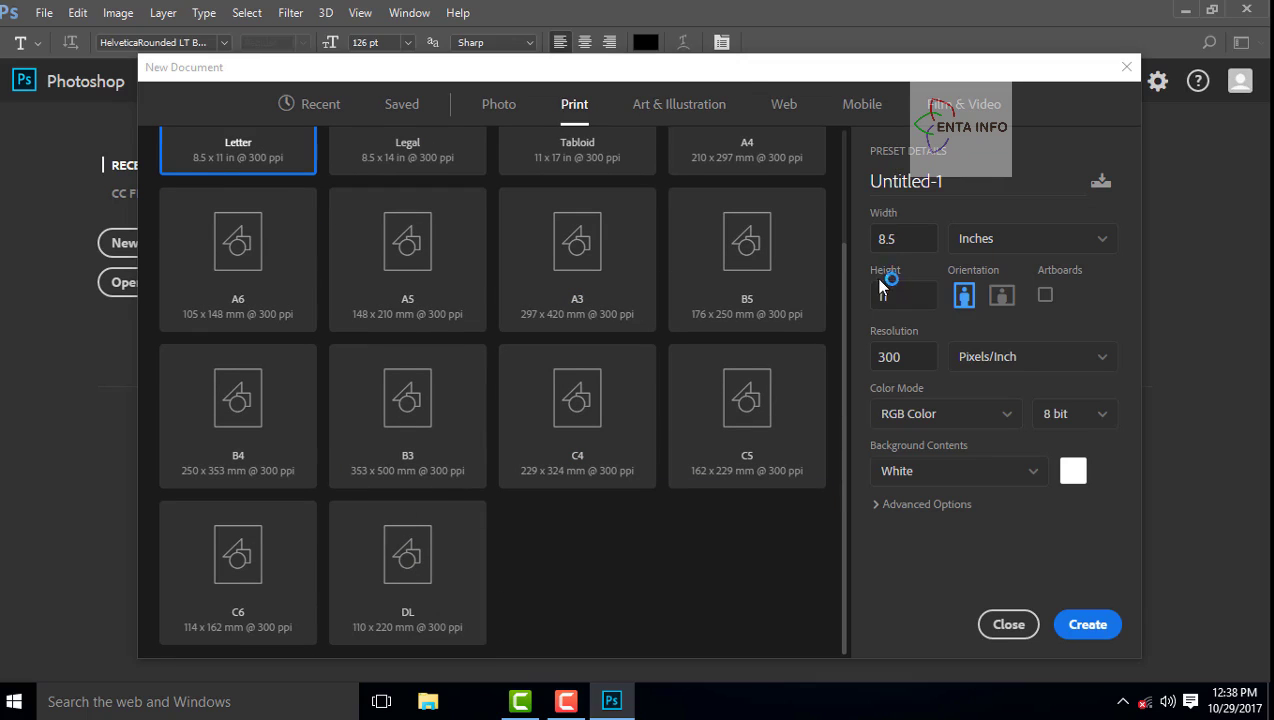
left_click(505, 116)
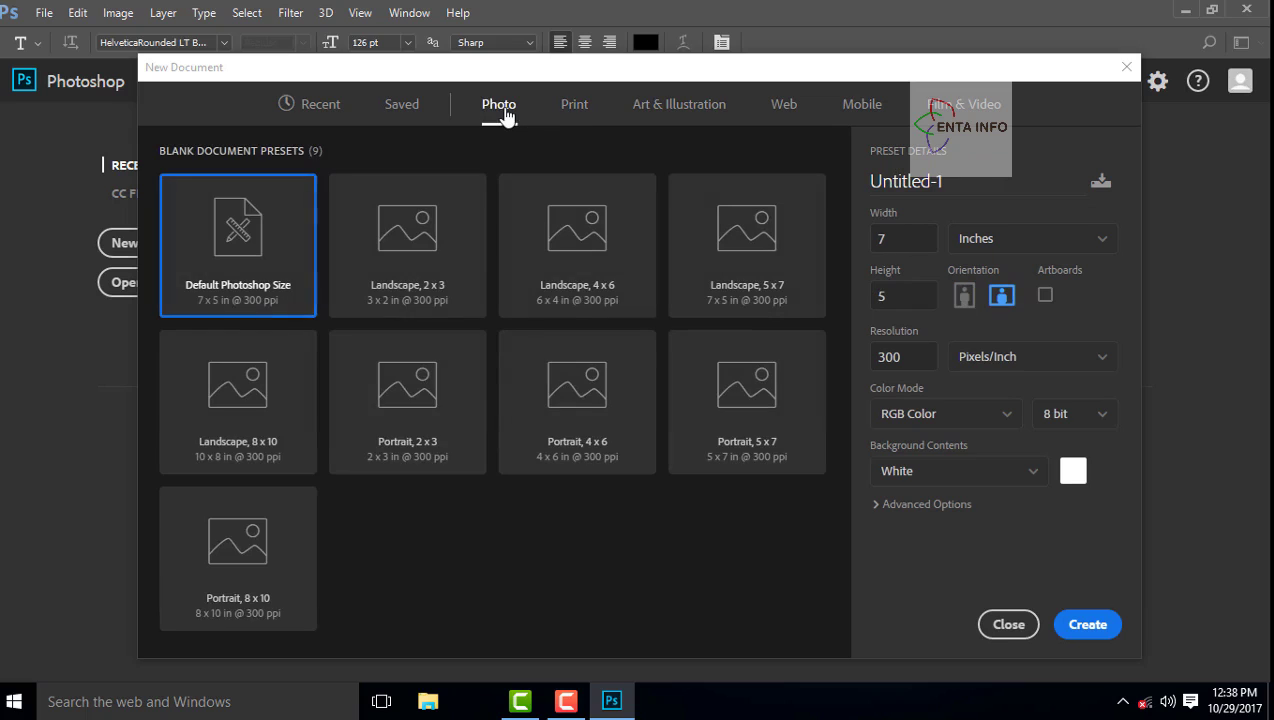
left_click(594, 438)
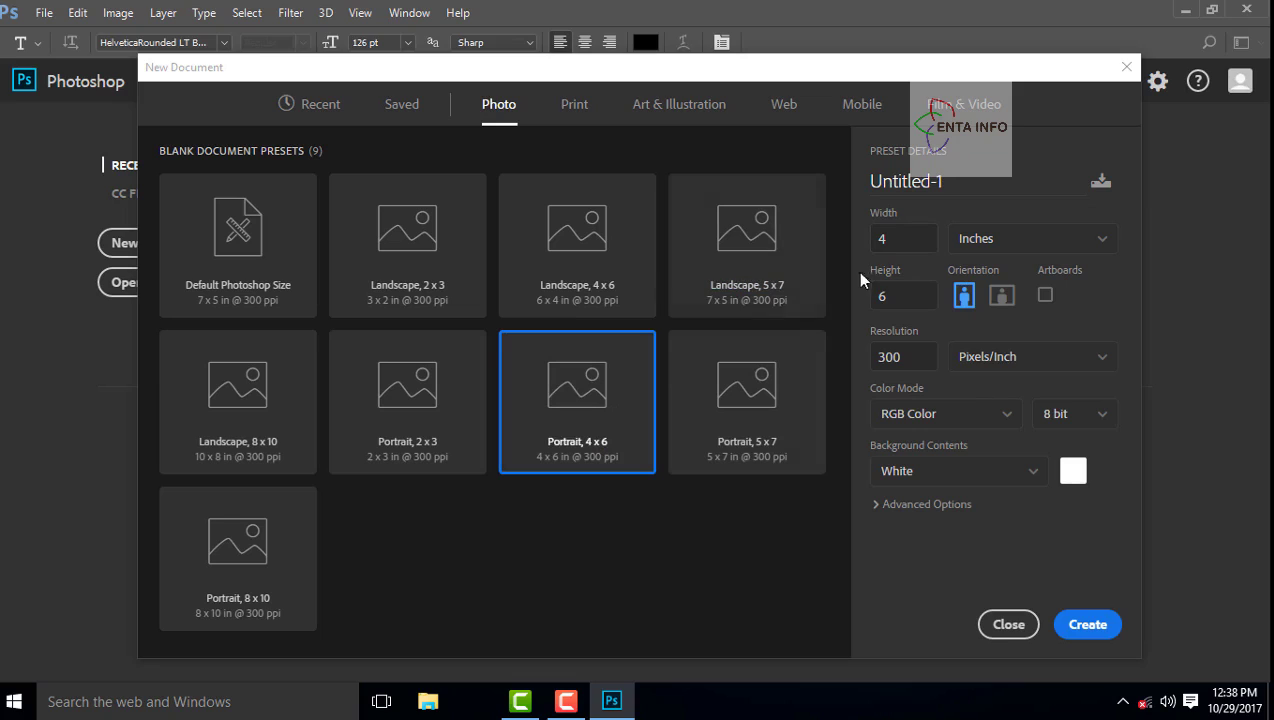
Inspect the width, height and resolution fields and try landscape orientation.
double_click(904, 240)
double_click(899, 297)
left_click(1003, 296)
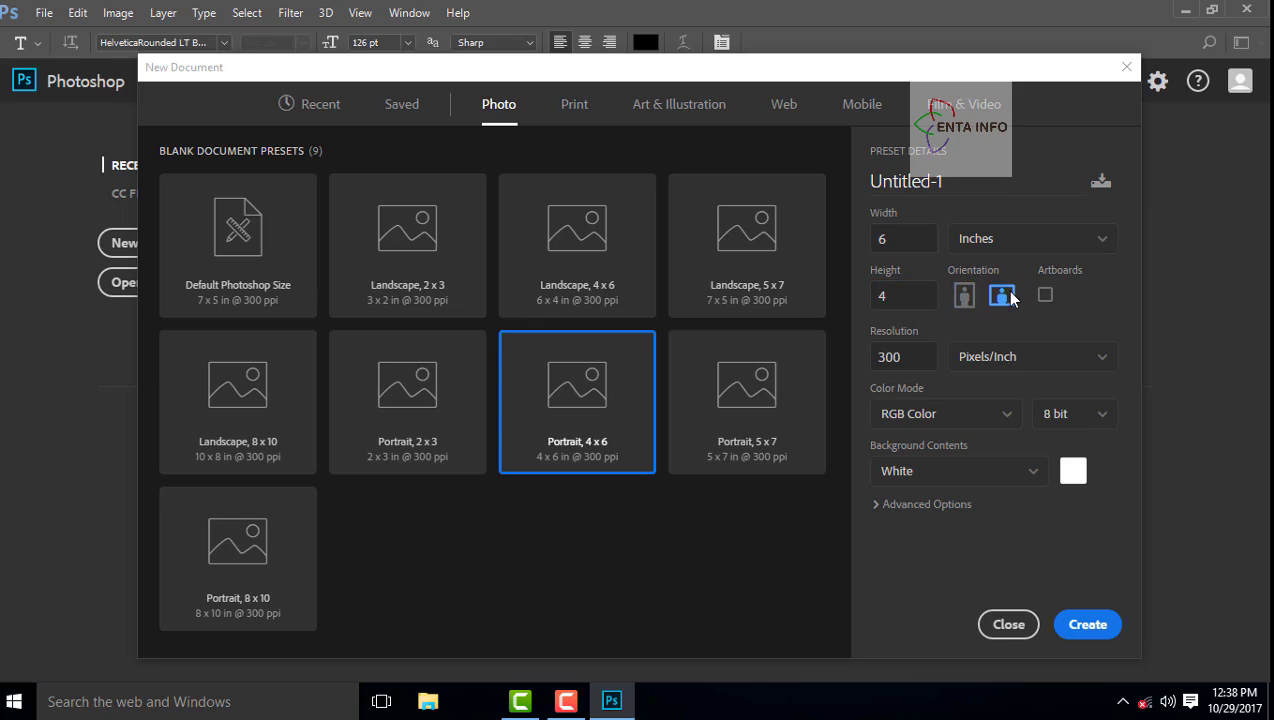
left_click(884, 243)
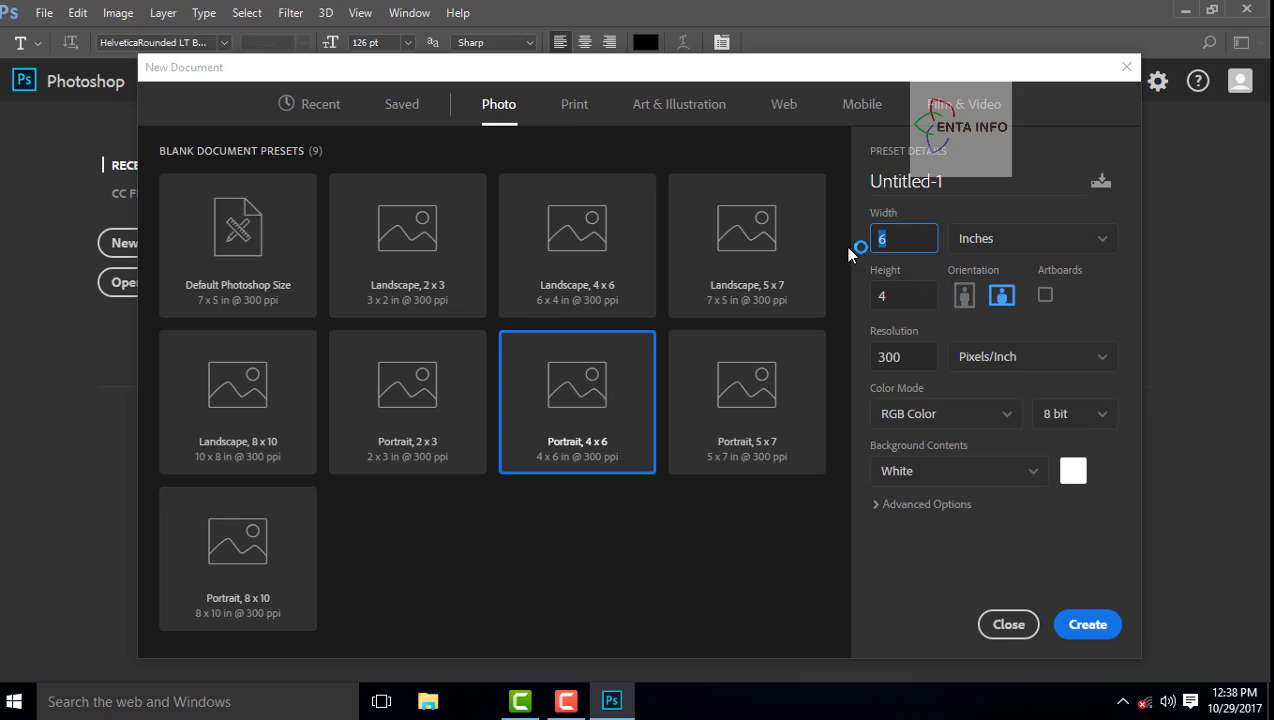
left_click(880, 297)
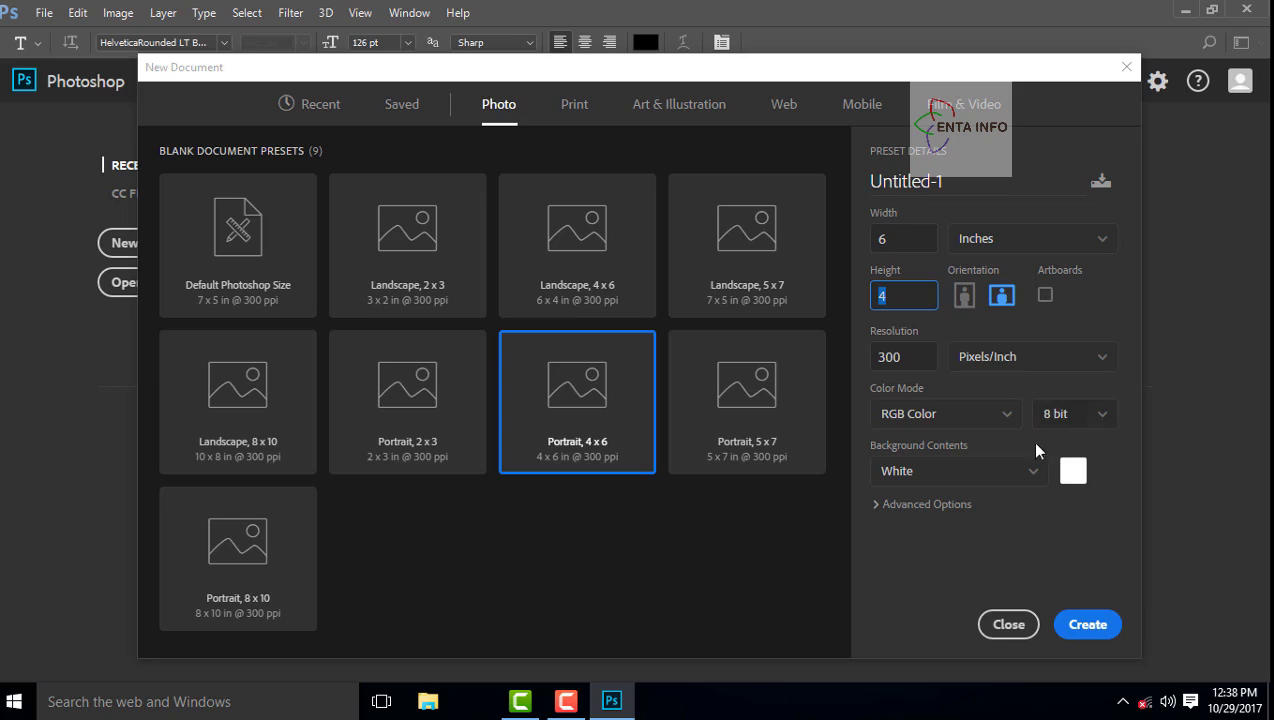
left_click(905, 358)
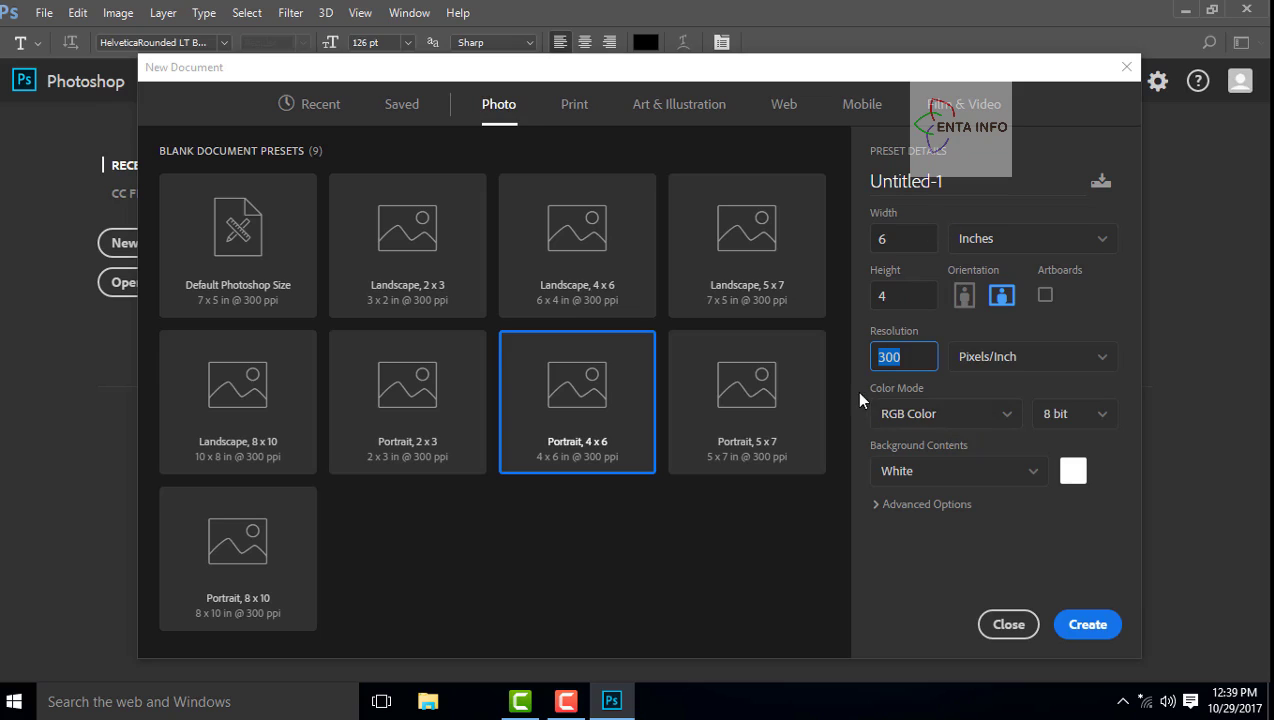
Set width and height to 8 inches, name the document 8X8, and save preset Saved 1.
left_click(899, 238)
type("8")
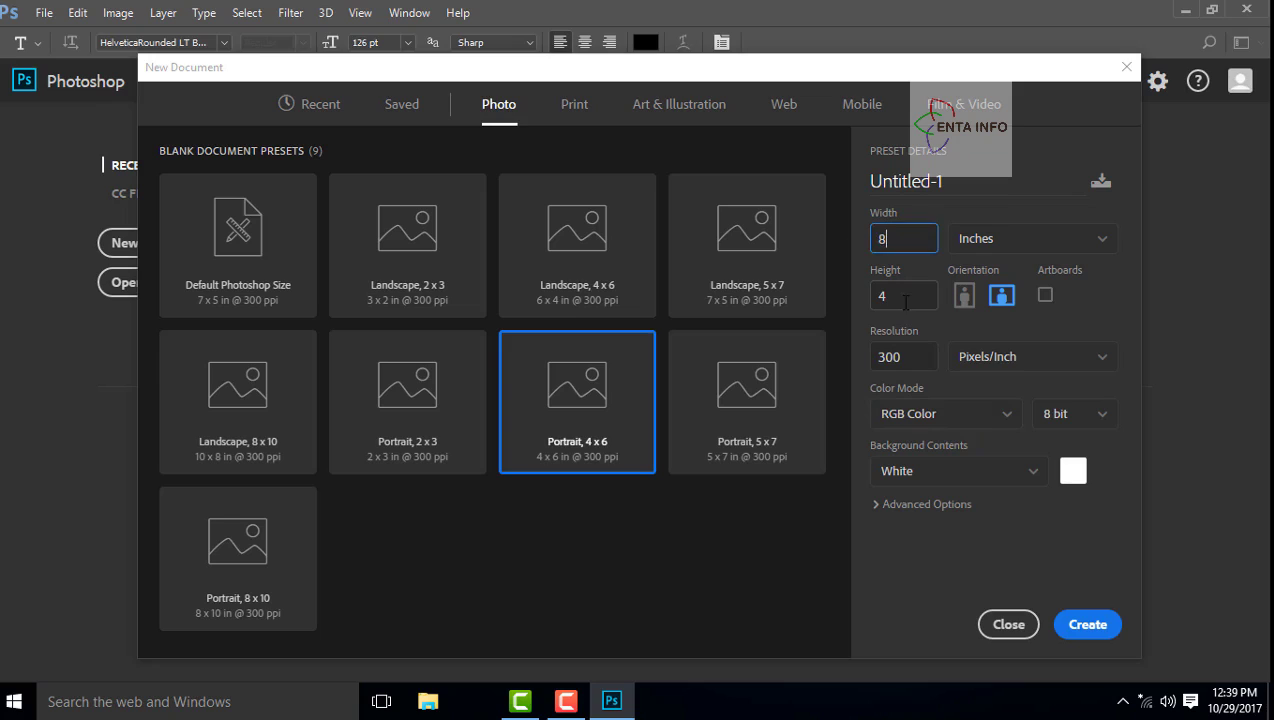
key("Tab")
type("8")
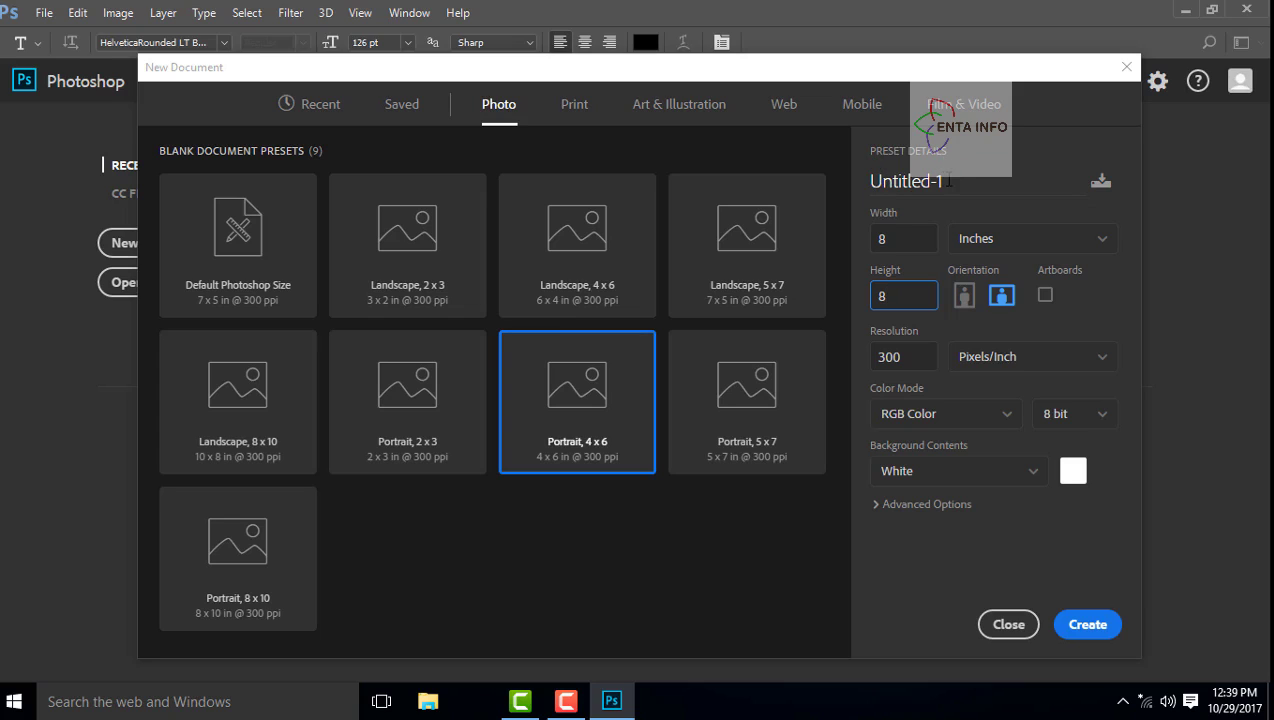
left_click_drag(950, 181, 849, 184)
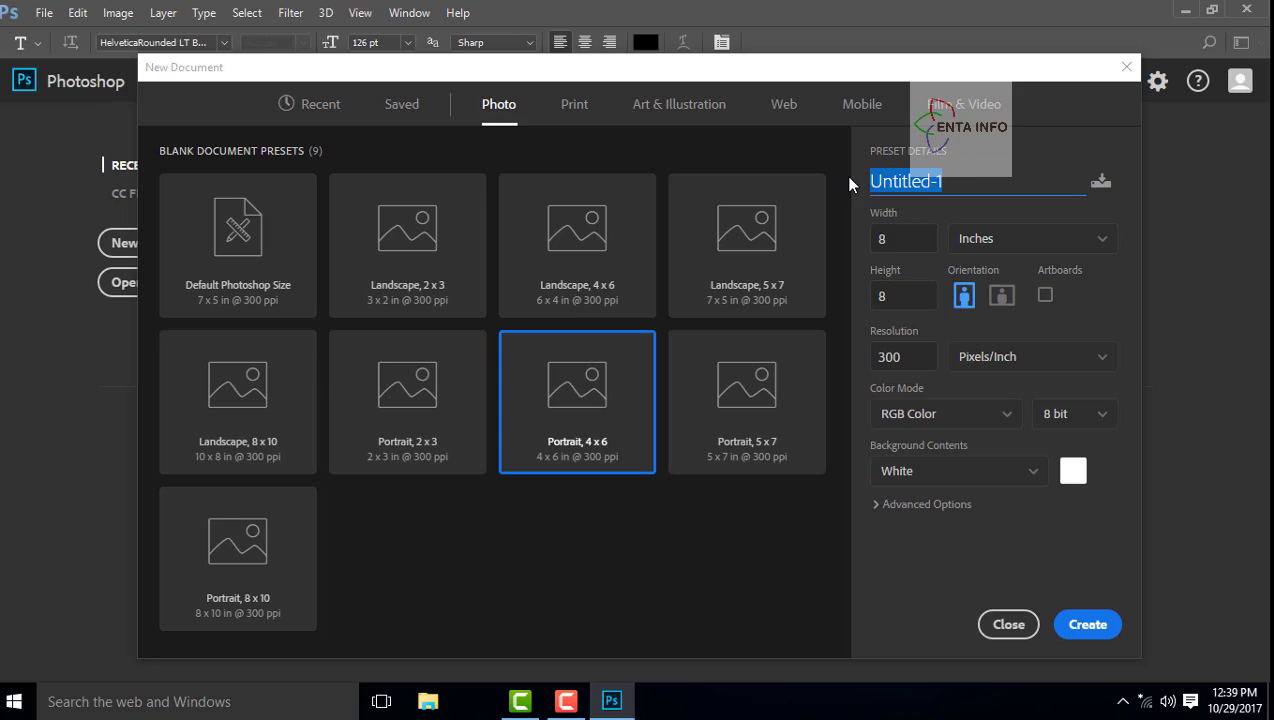
type("8X8")
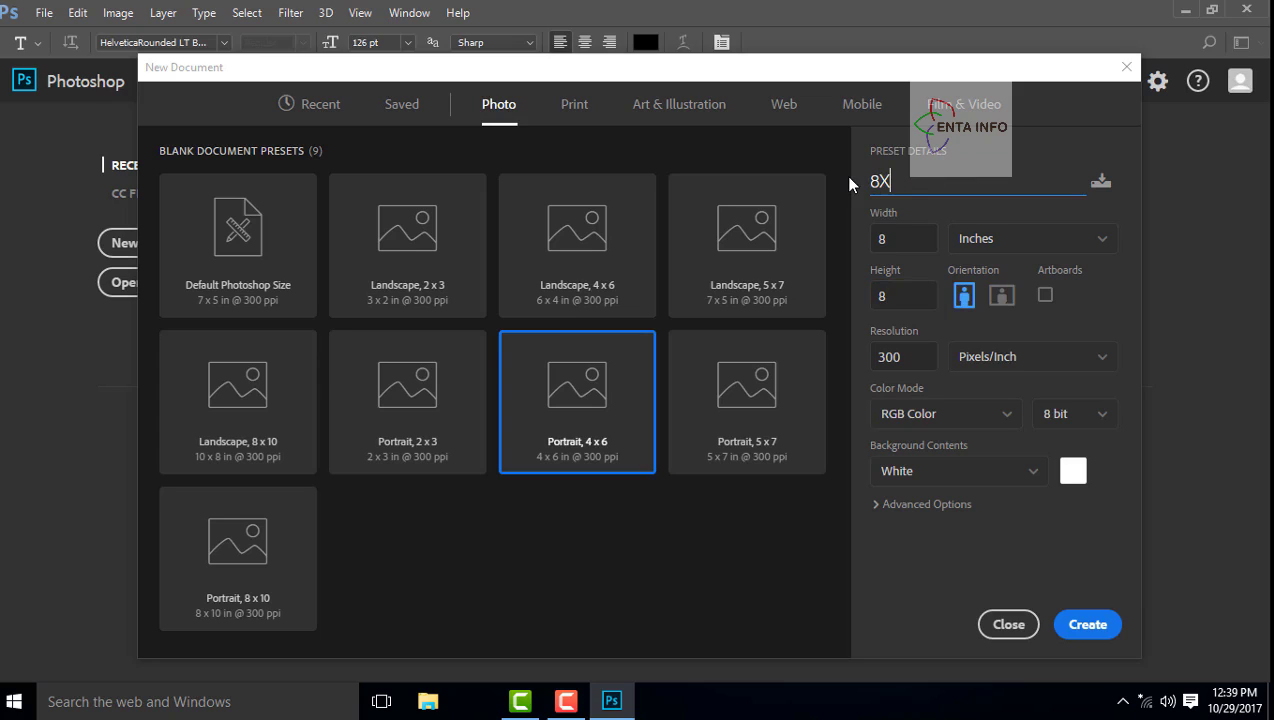
left_click(1101, 184)
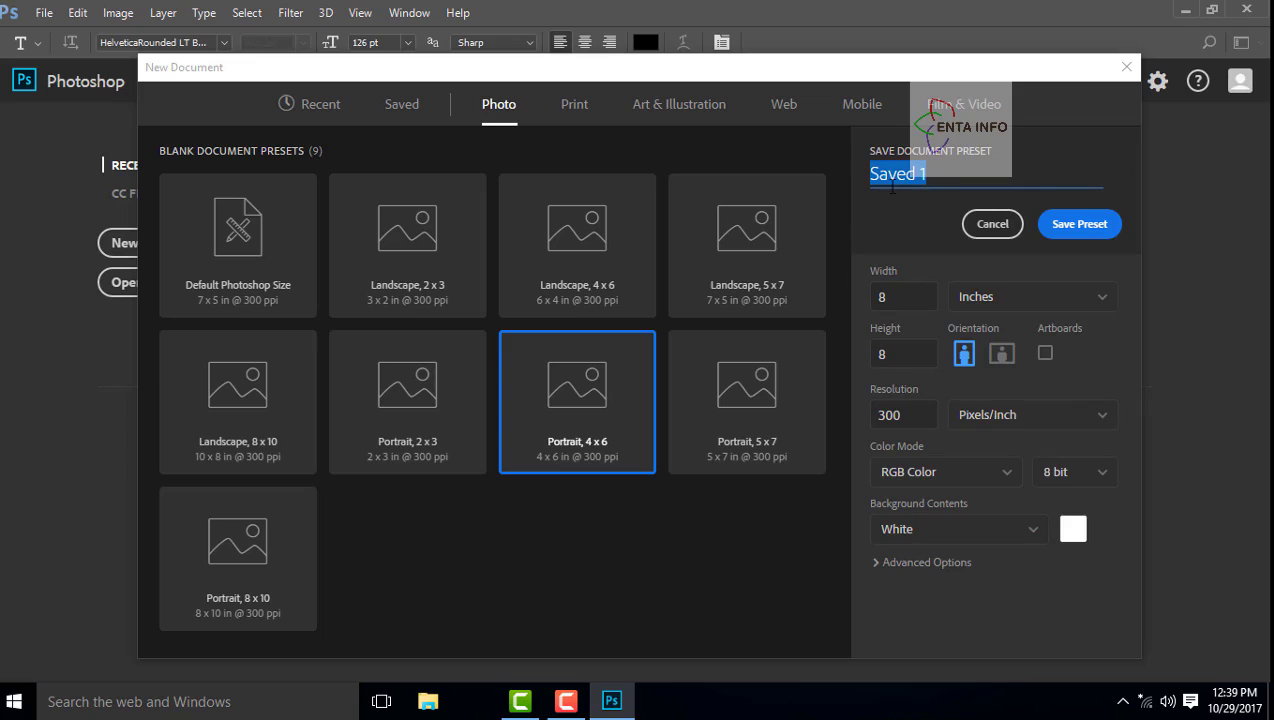
left_click(1097, 231)
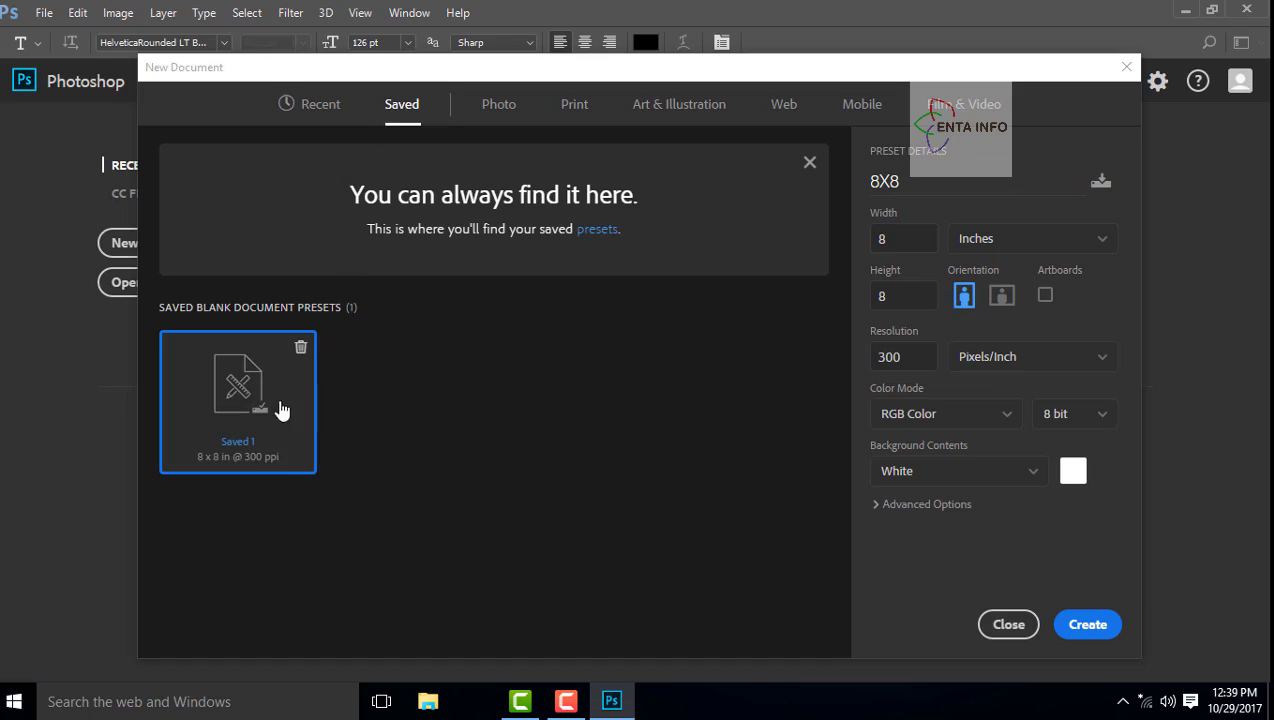
Create and close the 8X8 document, then create Untitled-1 from the Saved 1 preset.
left_click(1088, 625)
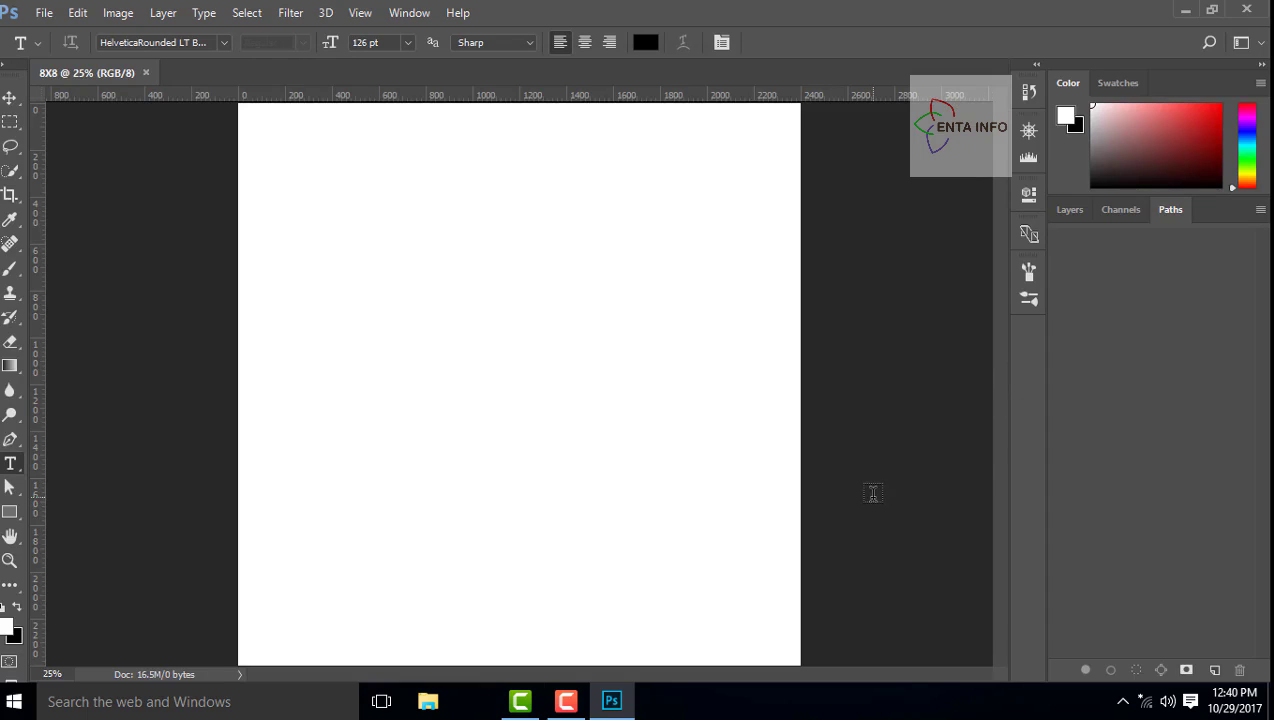
left_click(146, 74)
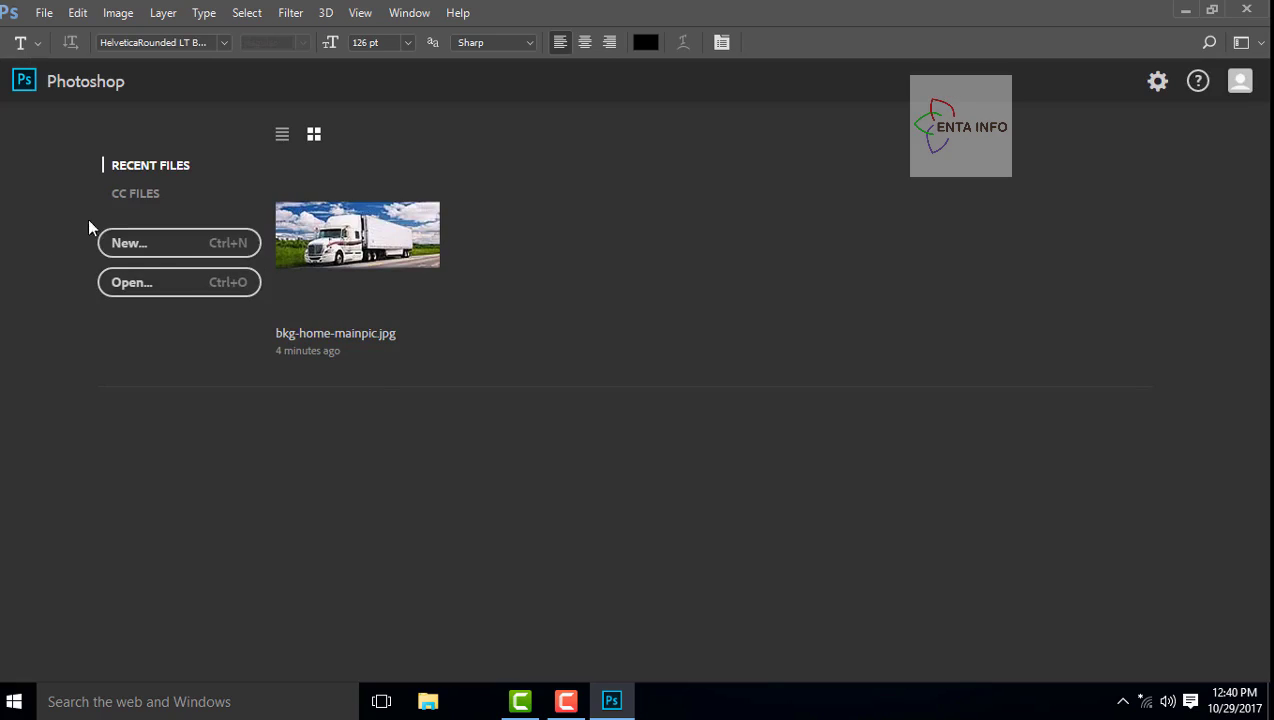
left_click(140, 242)
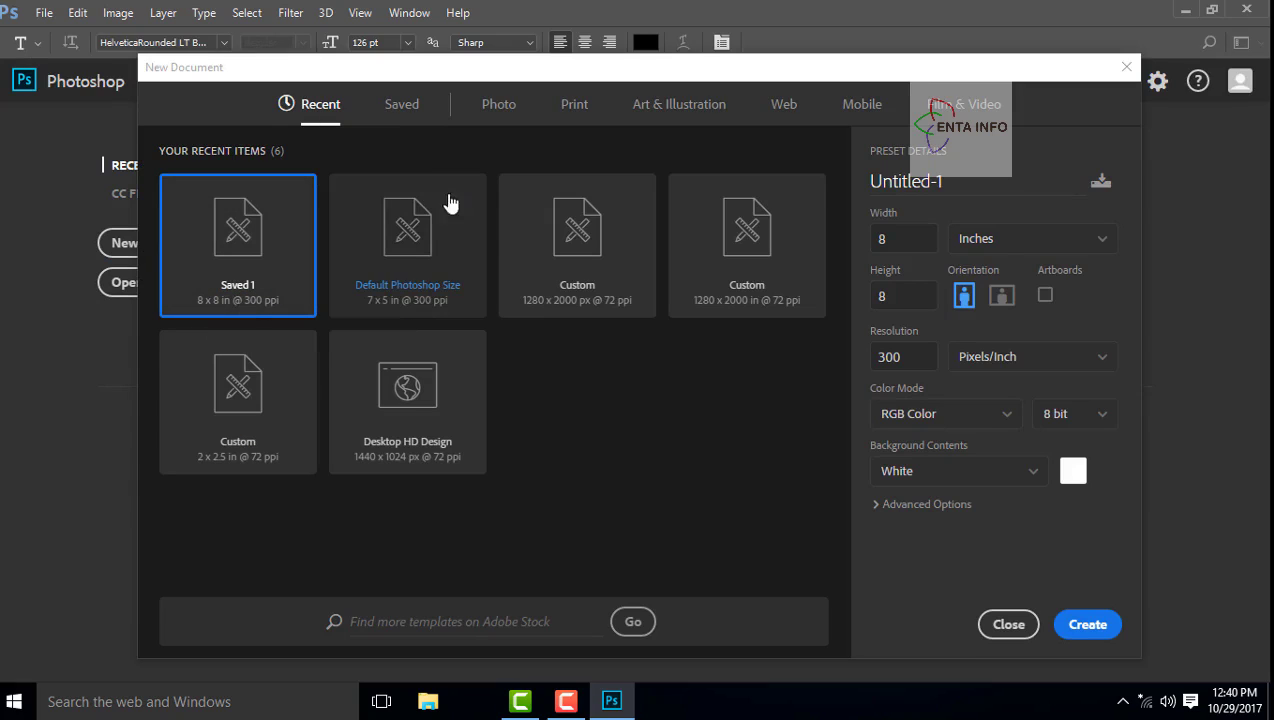
left_click(393, 107)
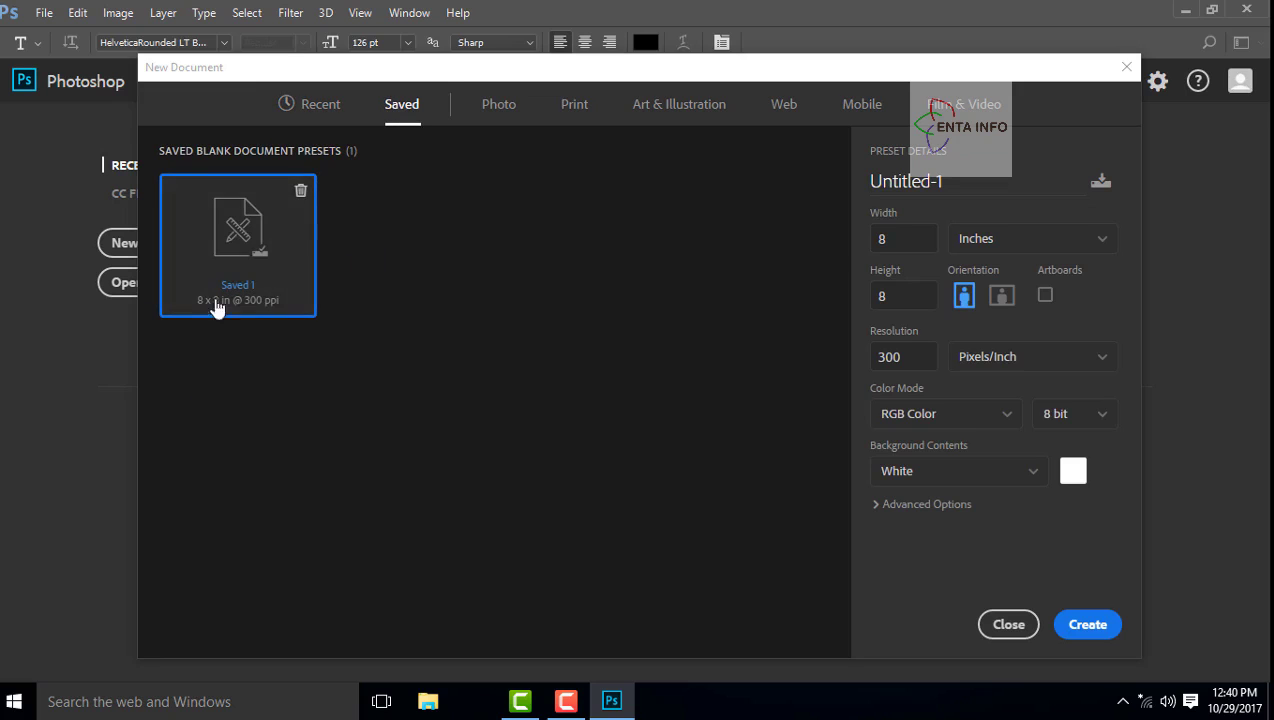
left_click(1090, 625)
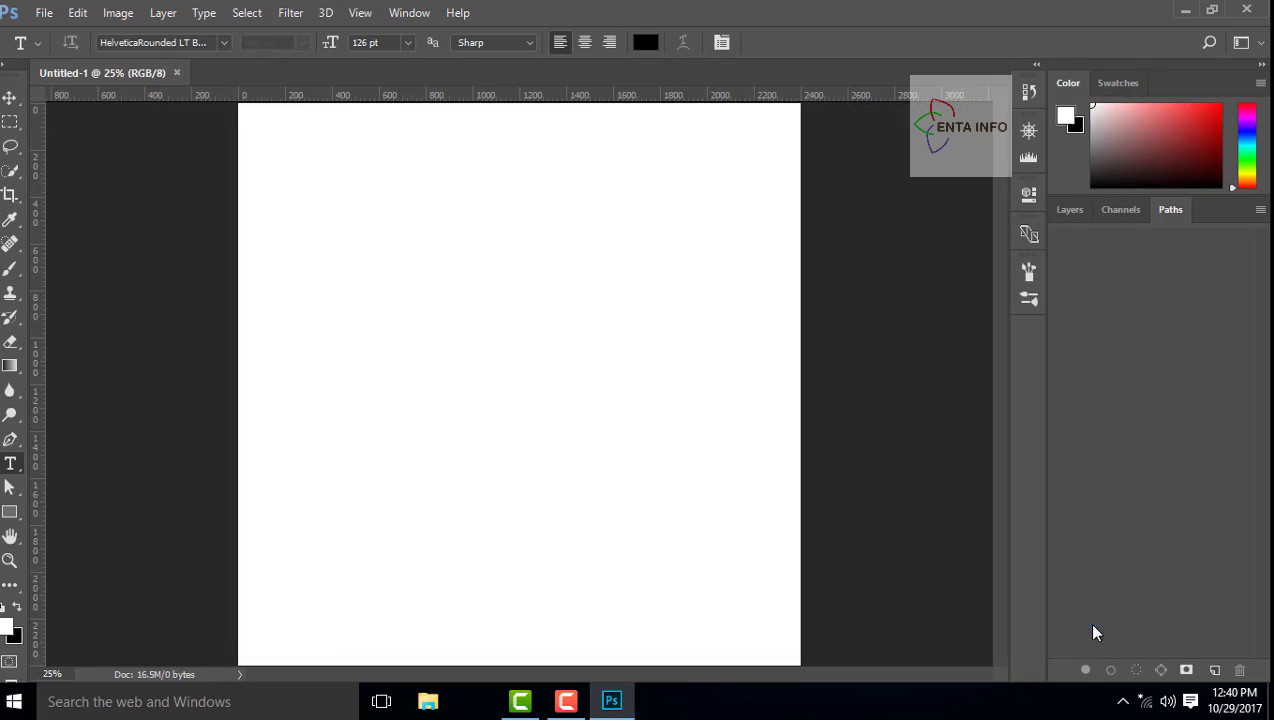
View the General preferences via Edit > Preferences, close them, then exit Photoshop.
left_click(74, 12)
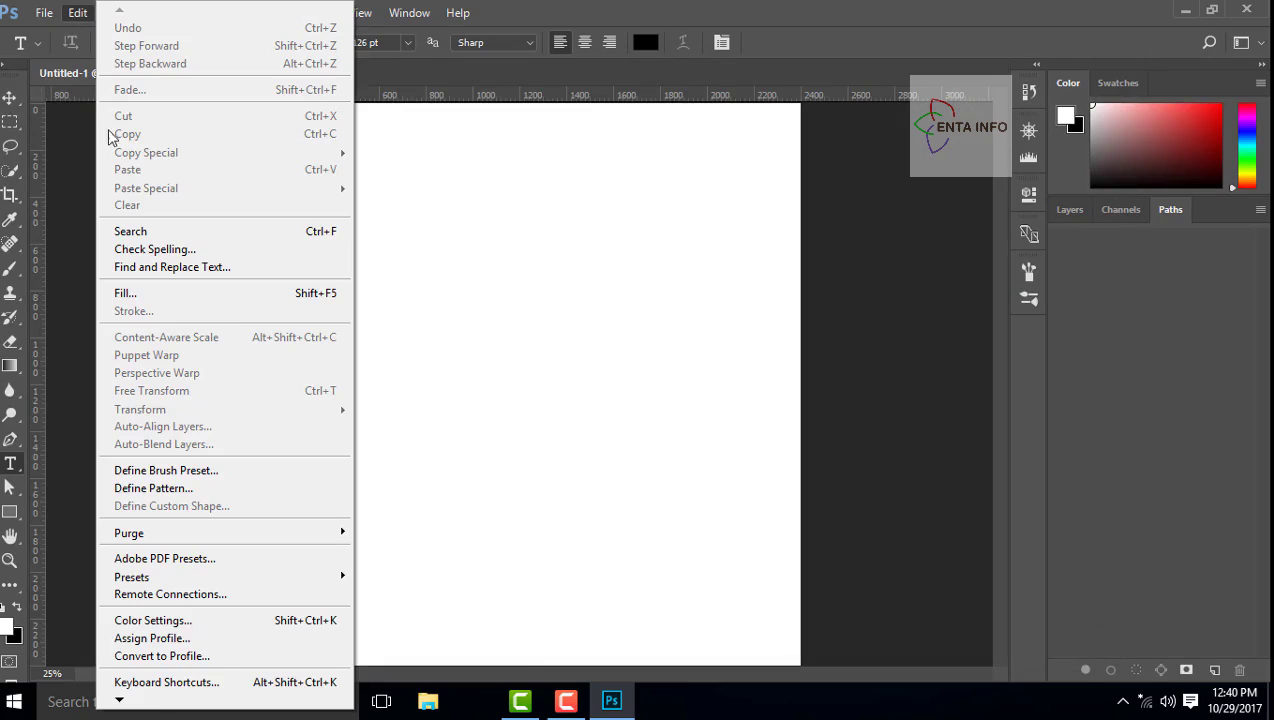
mouse_move(143, 683)
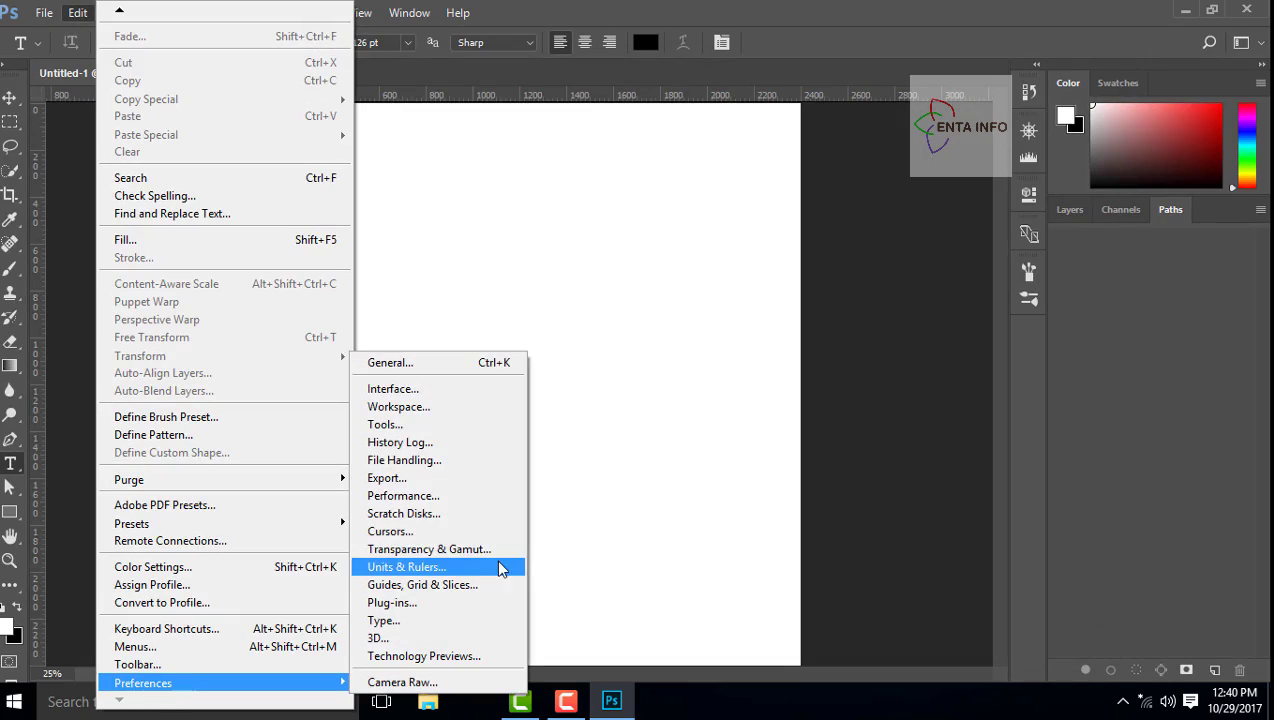
left_click(449, 364)
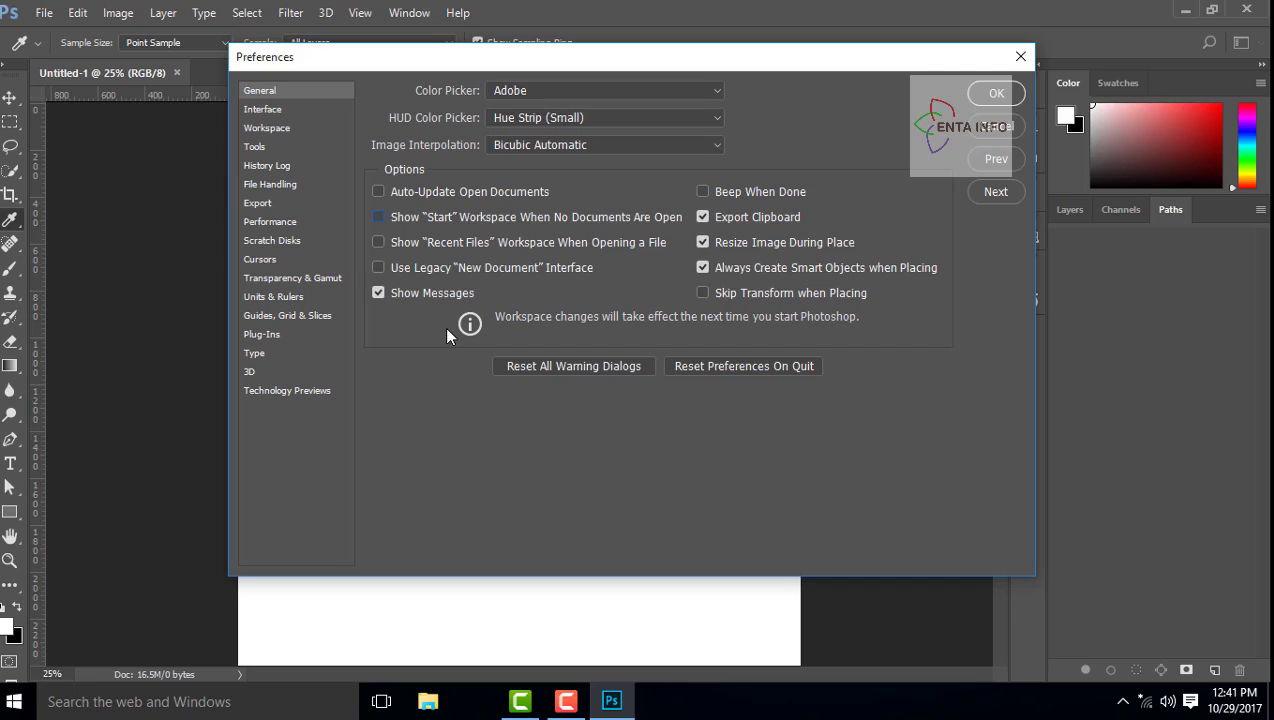
left_click(995, 97)
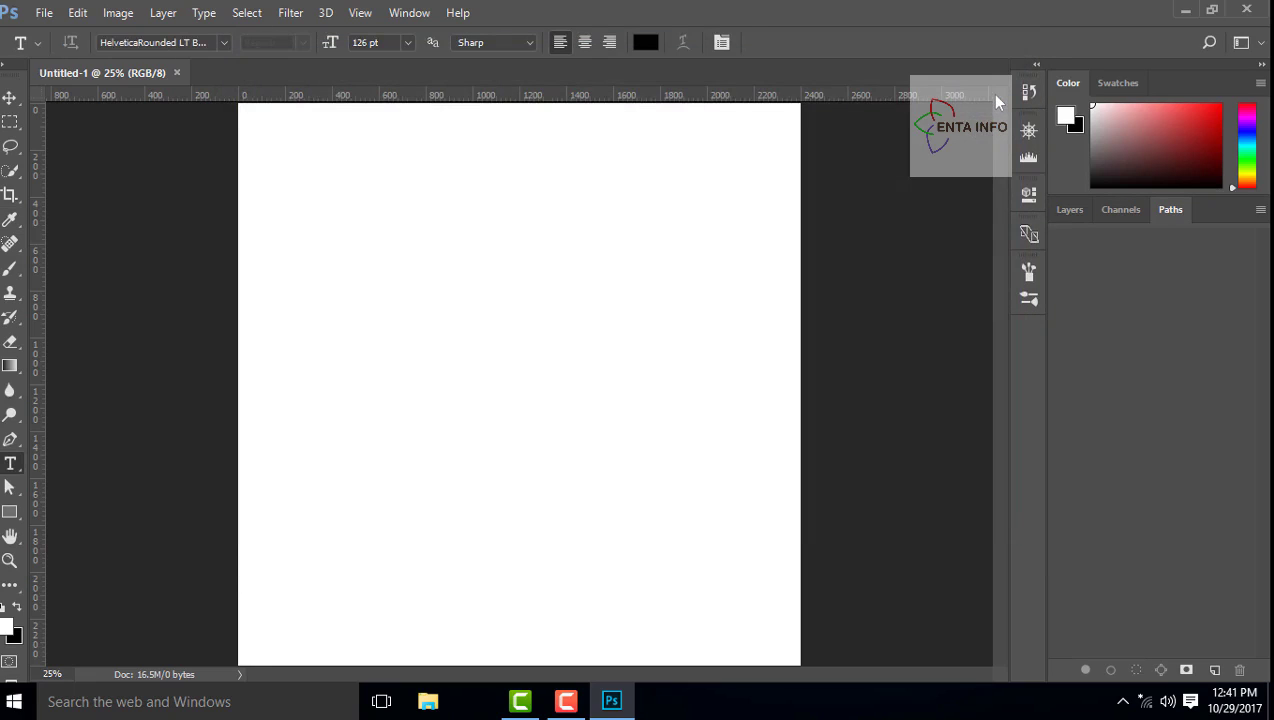
left_click(1247, 10)
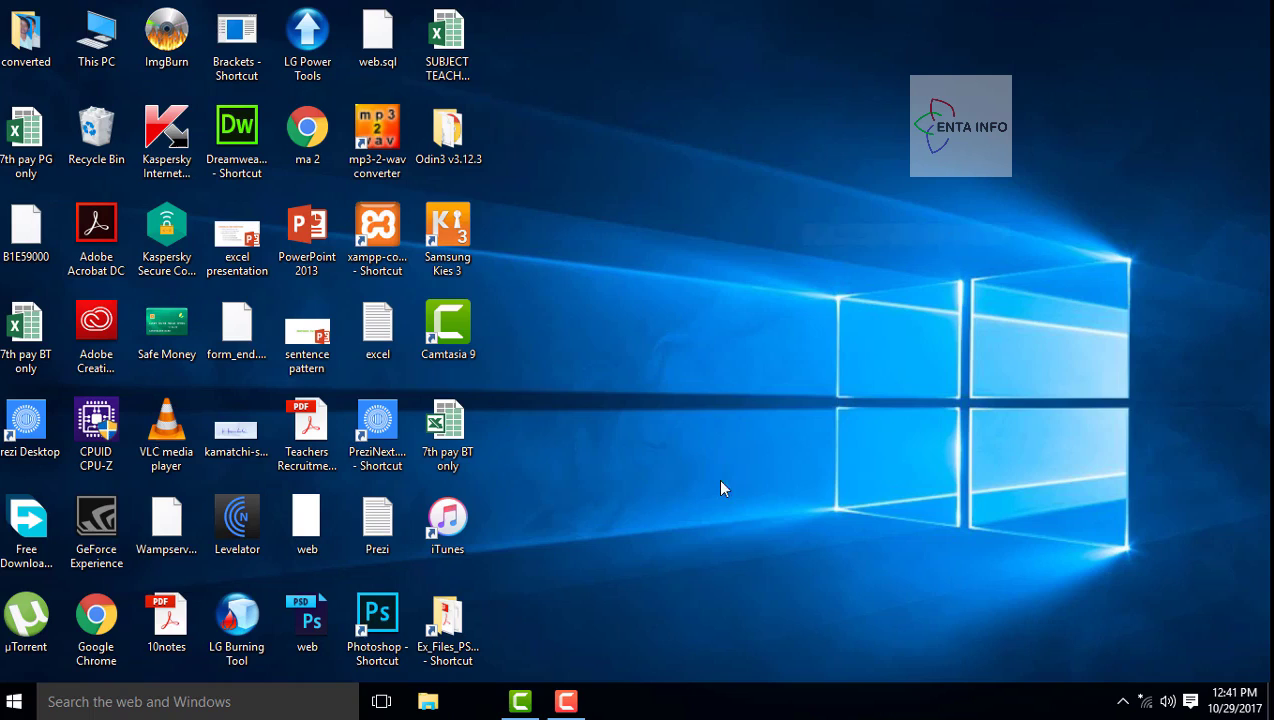
Relaunch Photoshop from its desktop shortcut, opening BarrenTree.jpg.
double_click(377, 618)
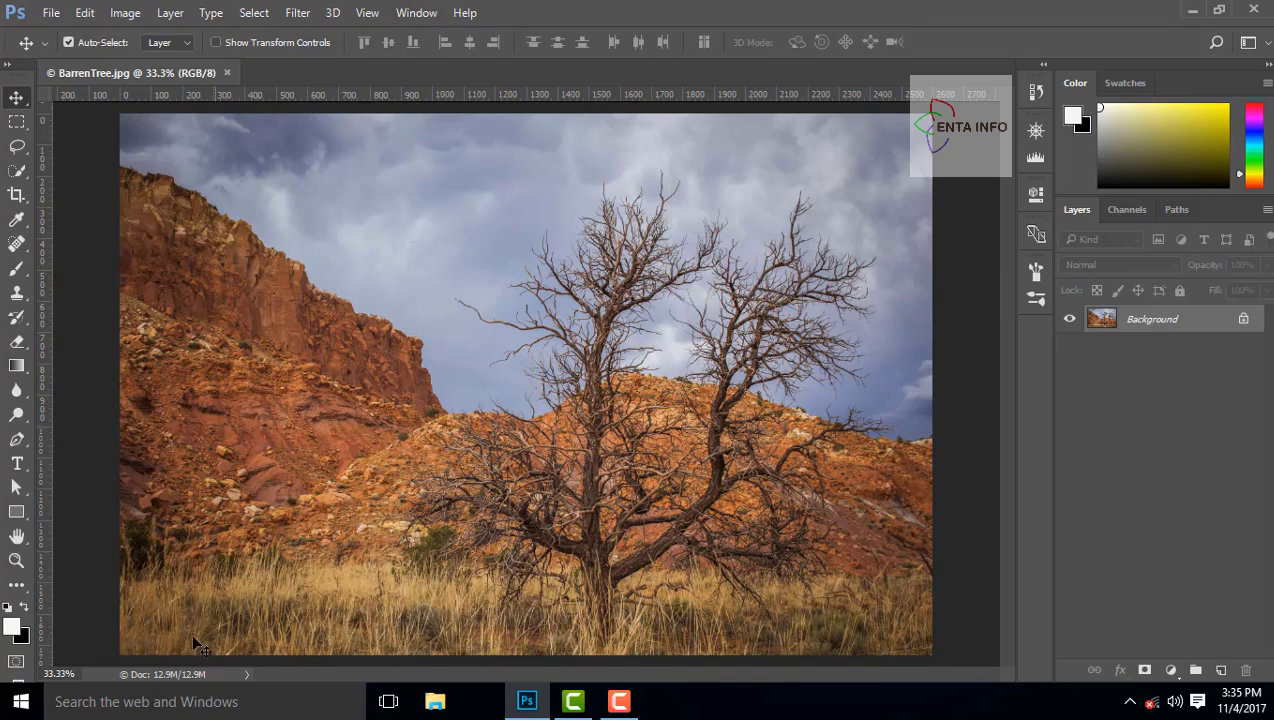
Check the image's size and resolution info and the status bar readout options.
left_click(153, 676)
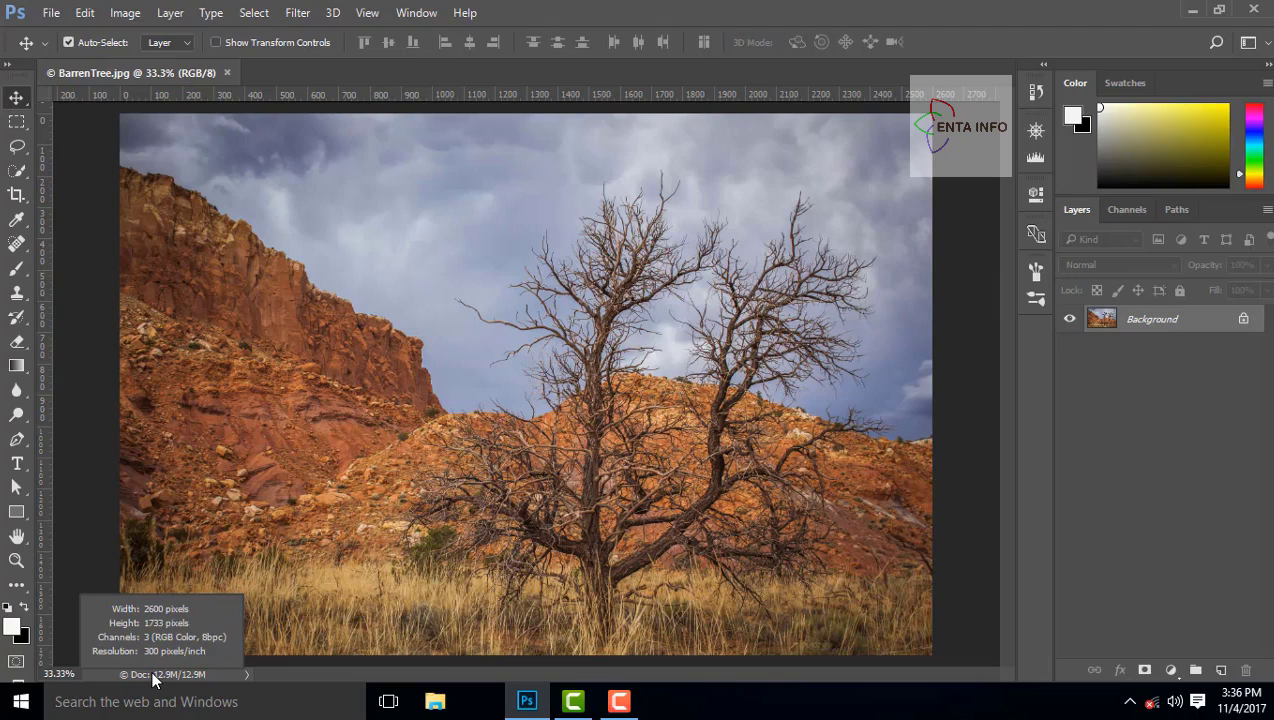
left_click_drag(153, 676, 220, 677)
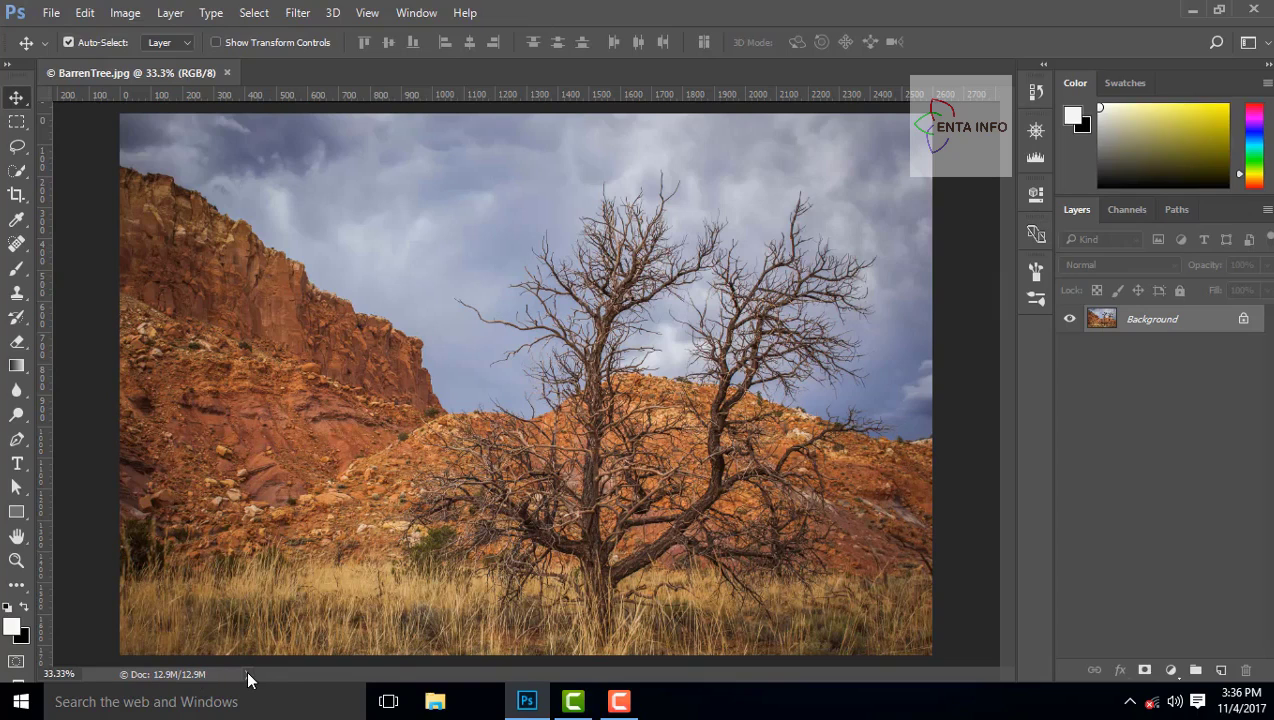
left_click(247, 674)
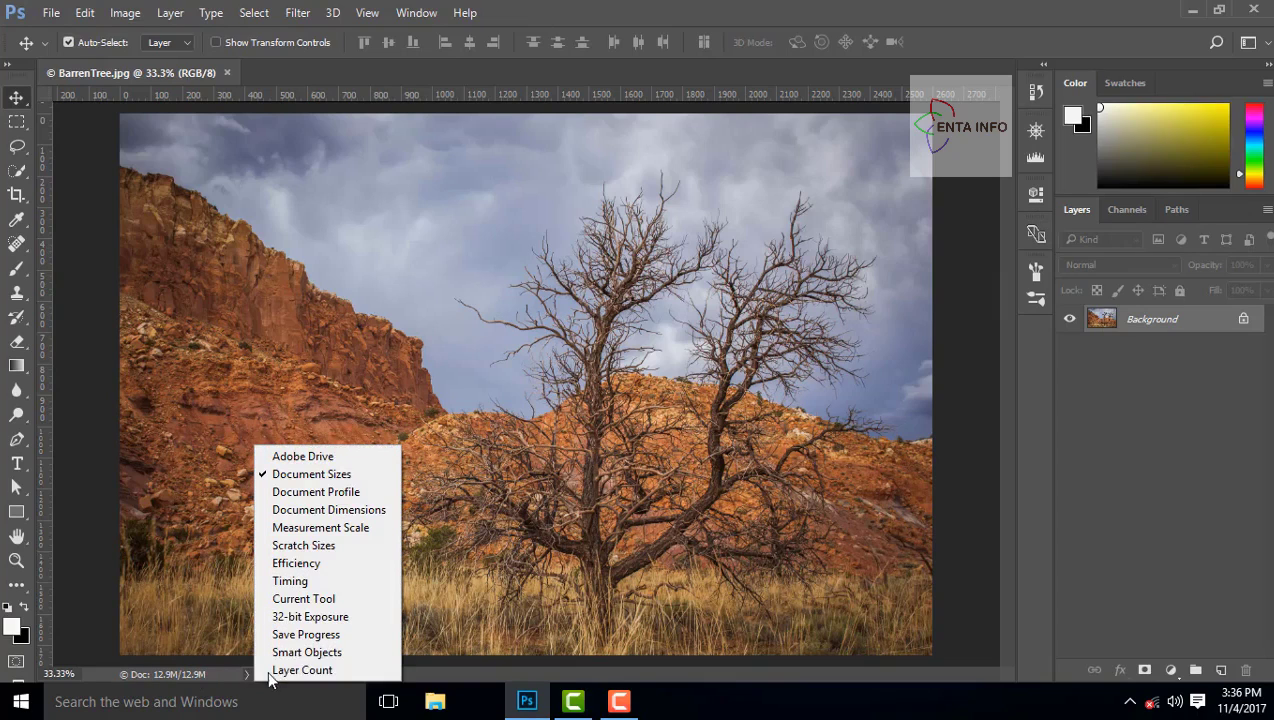
left_click(300, 489)
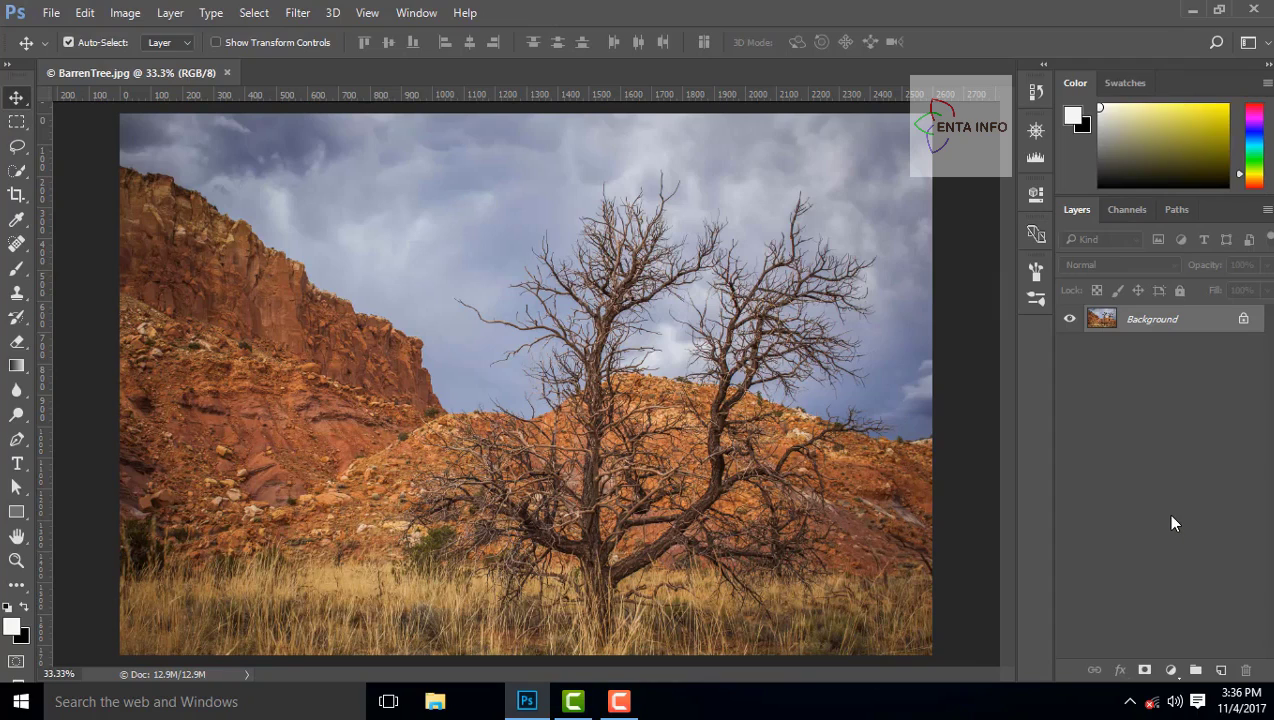
Switch among the Layers, Channels (RGB, Red, Green, Blue) and Paths panels, ending on Paths.
left_click(1137, 214)
left_click(1176, 210)
left_click(1071, 213)
left_click(1127, 210)
left_click(1170, 210)
left_click(1077, 212)
left_click(1138, 213)
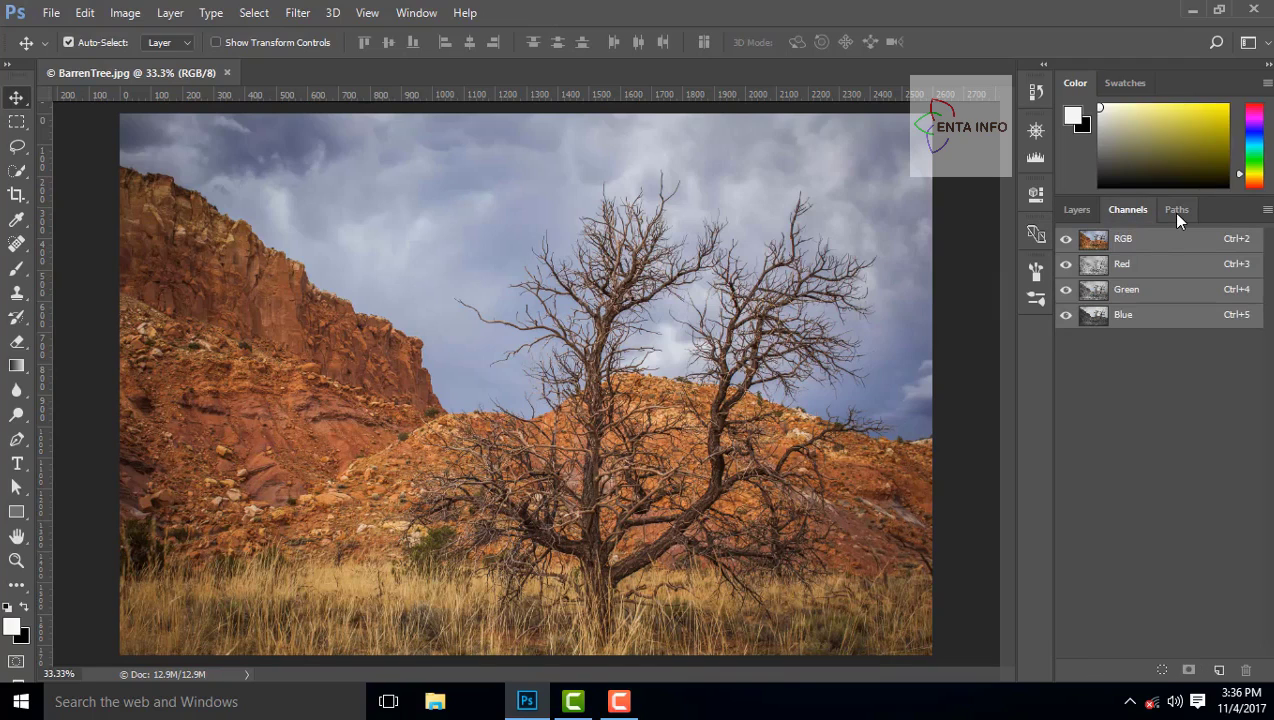
left_click(1176, 212)
left_click(1075, 209)
left_click(1176, 210)
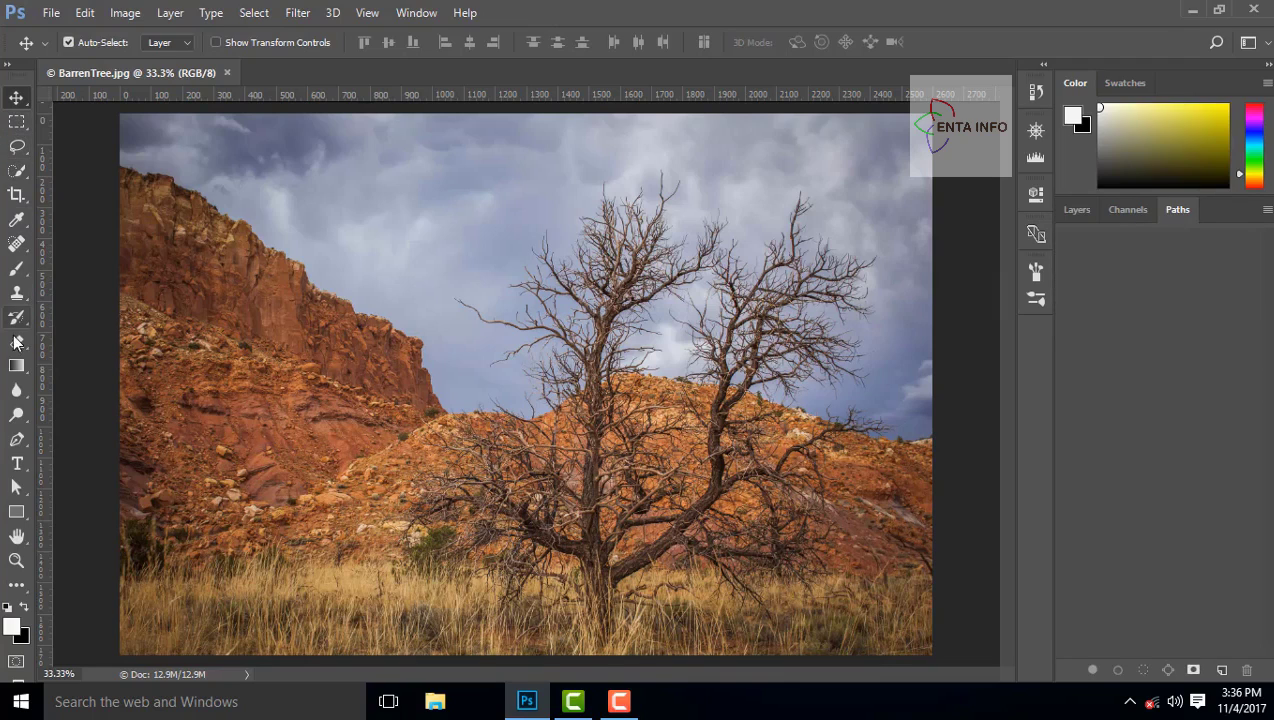
Try Rectangular Marquee, Lasso, Quick Selection, Crop, Eyedropper and Spot Healing, then select Brush.
left_click(16, 121)
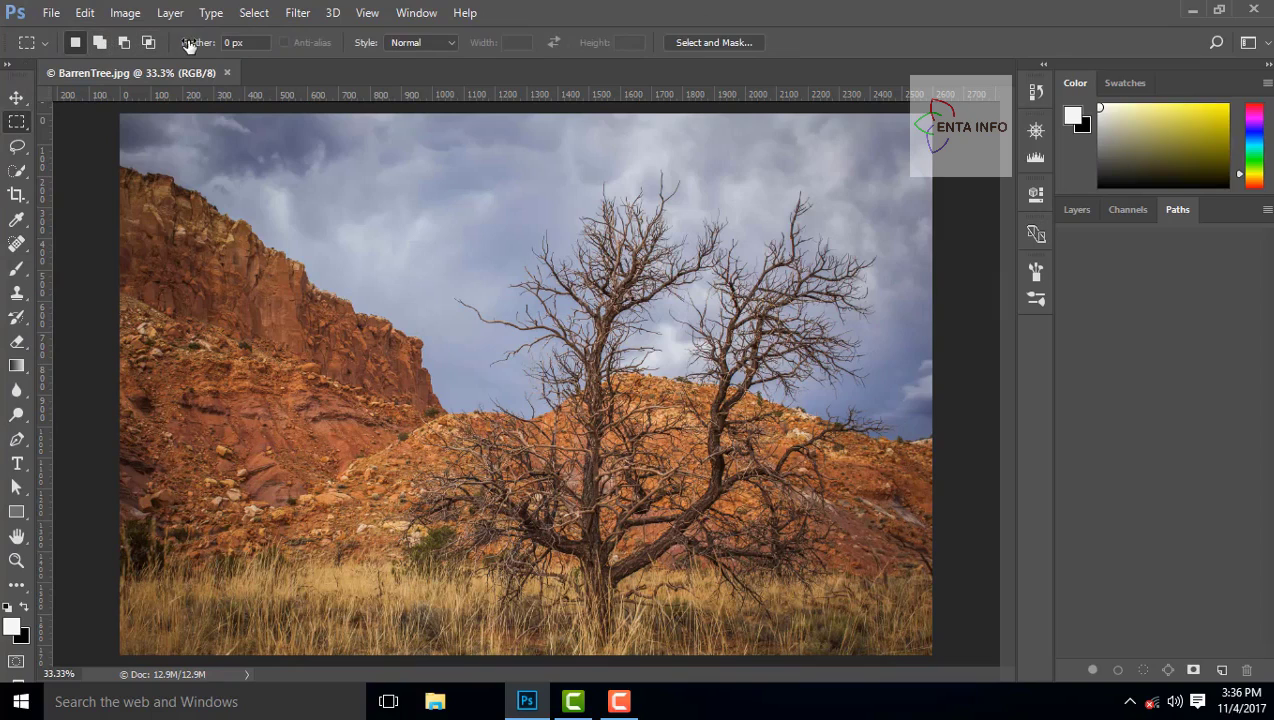
right_click(14, 124)
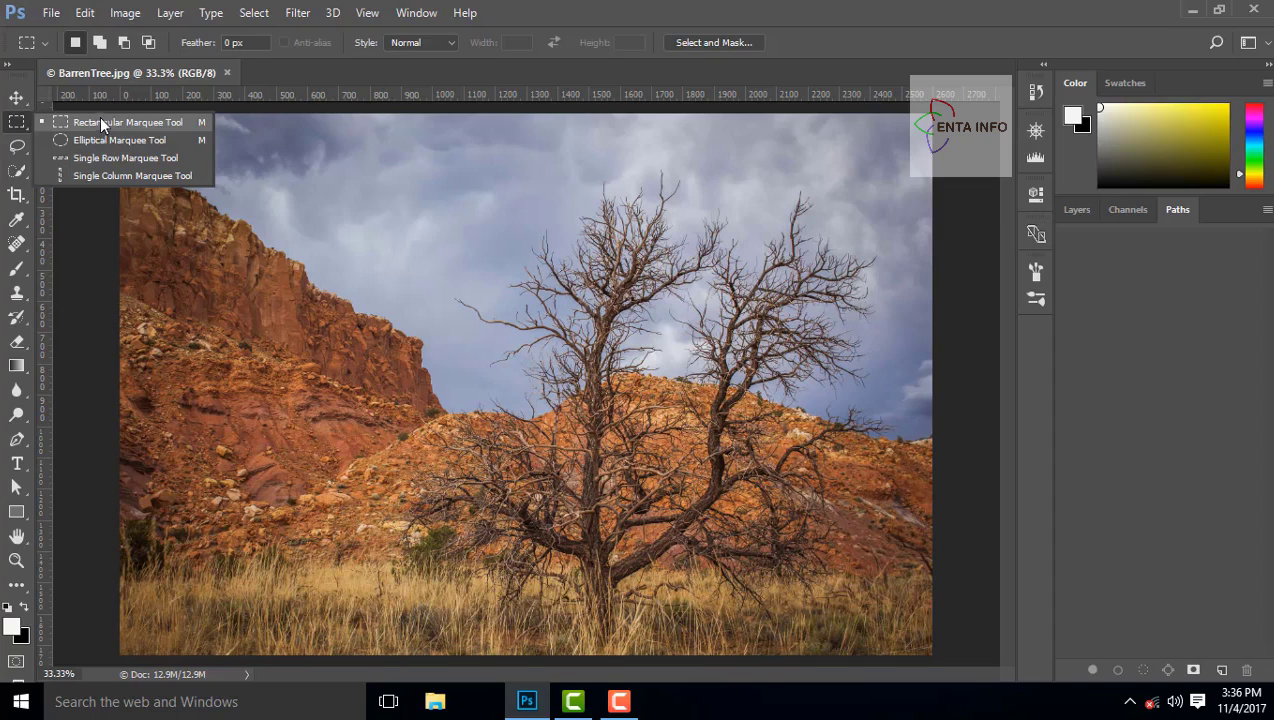
left_click(16, 124)
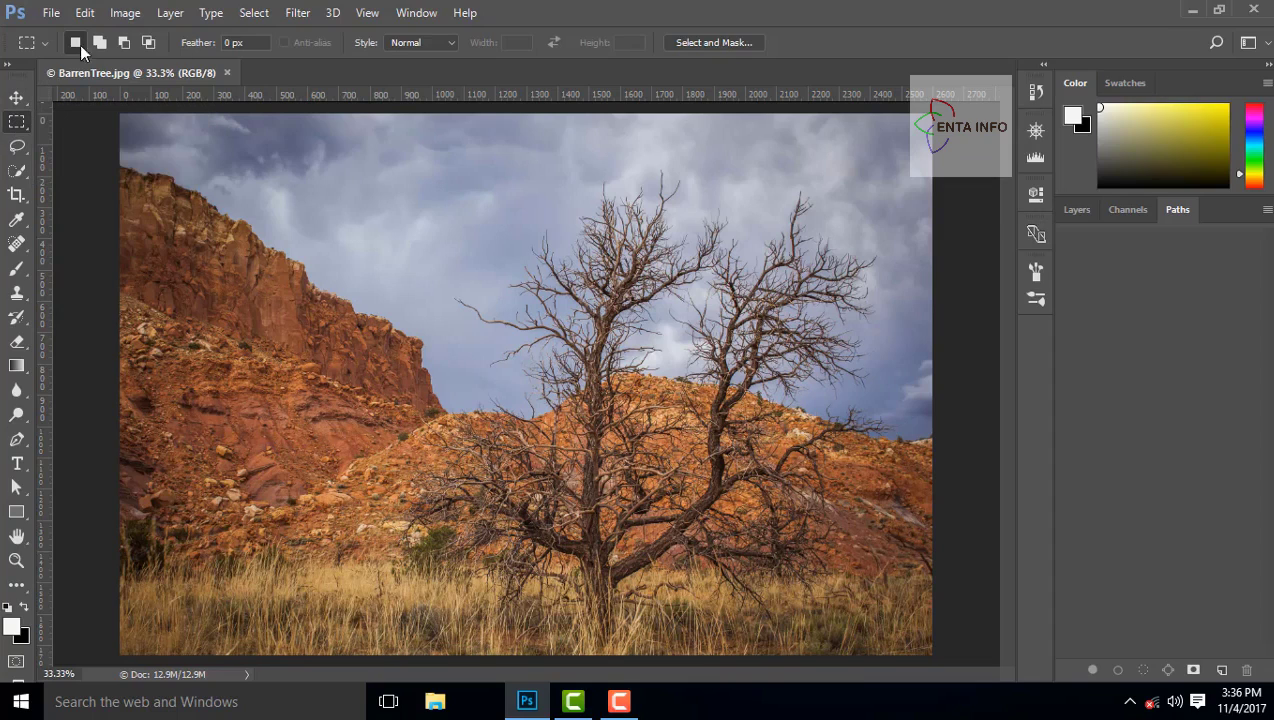
left_click(18, 147)
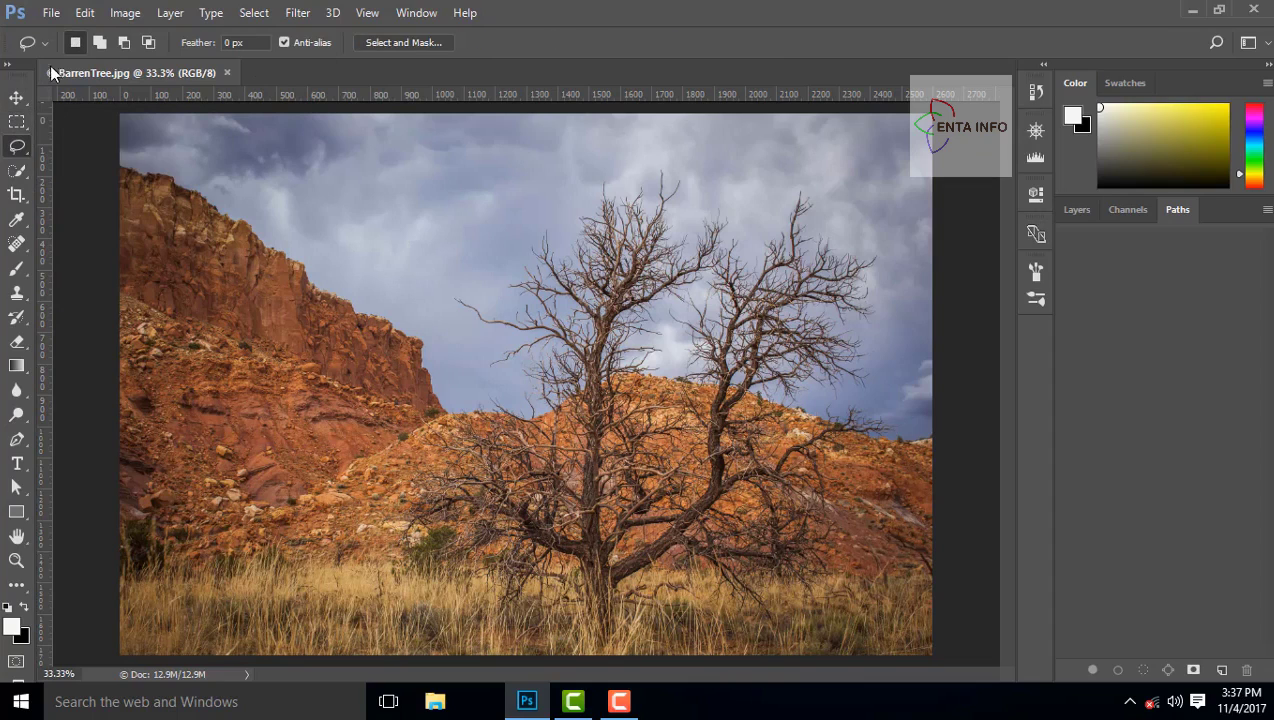
key("w")
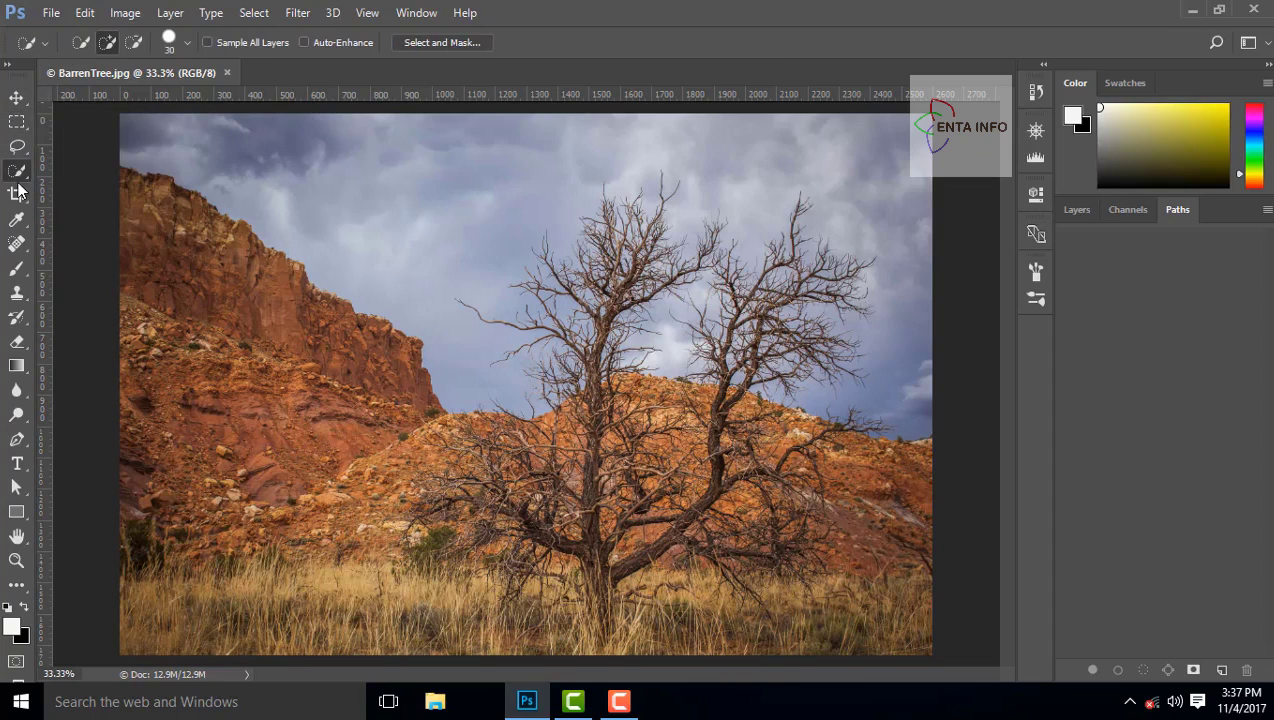
left_click(16, 196)
left_click(16, 219)
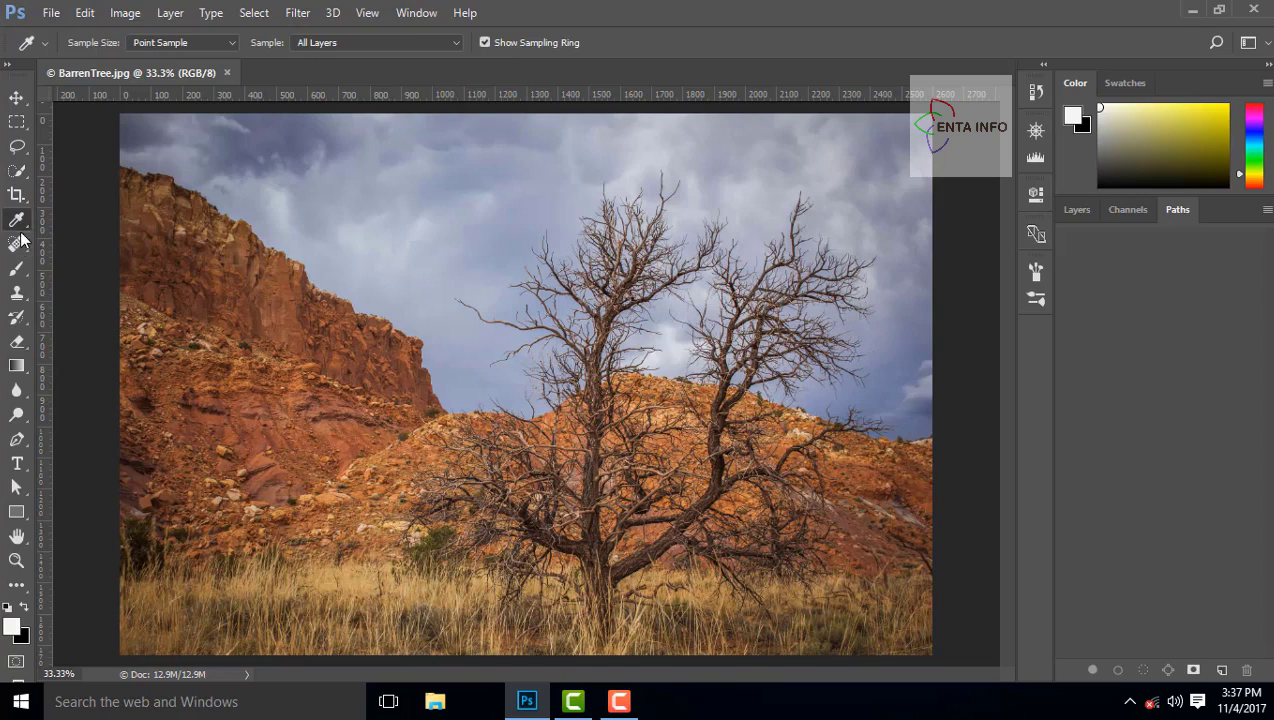
left_click(16, 243)
left_click(17, 270)
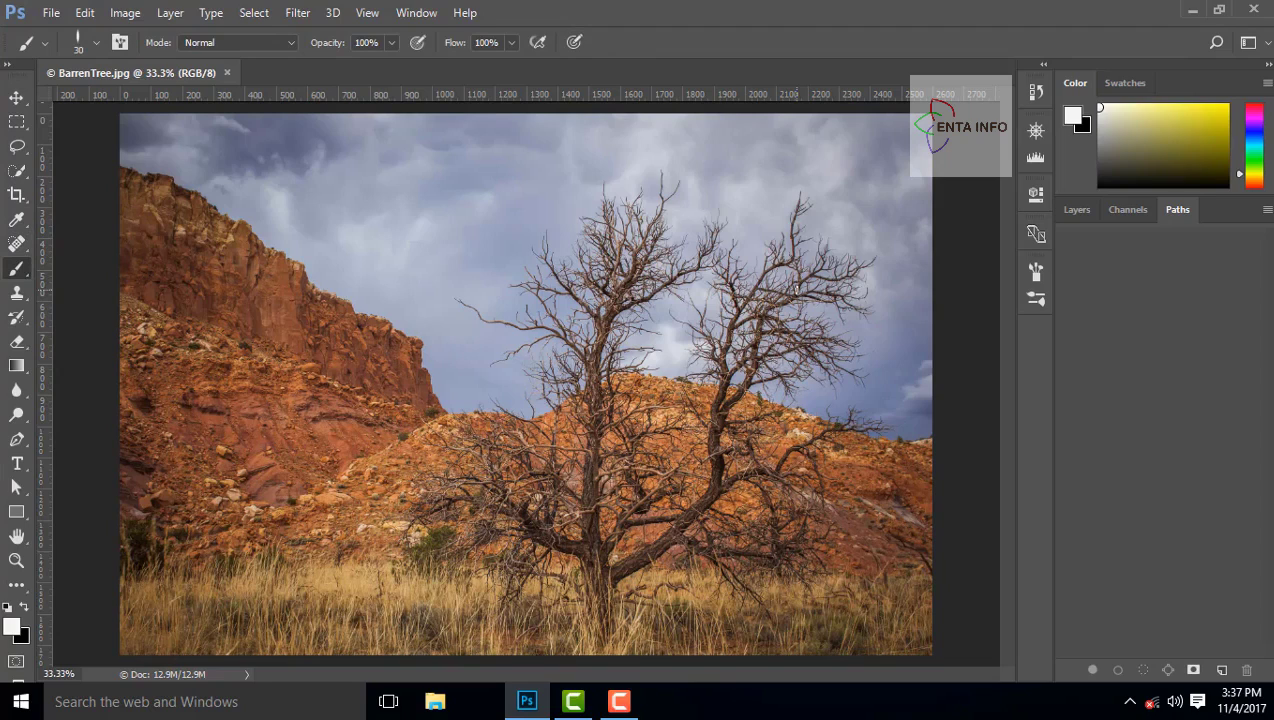
Open the Interface preferences and try each colour theme, settling on the lightest.
left_click(84, 14)
mouse_move(146, 684)
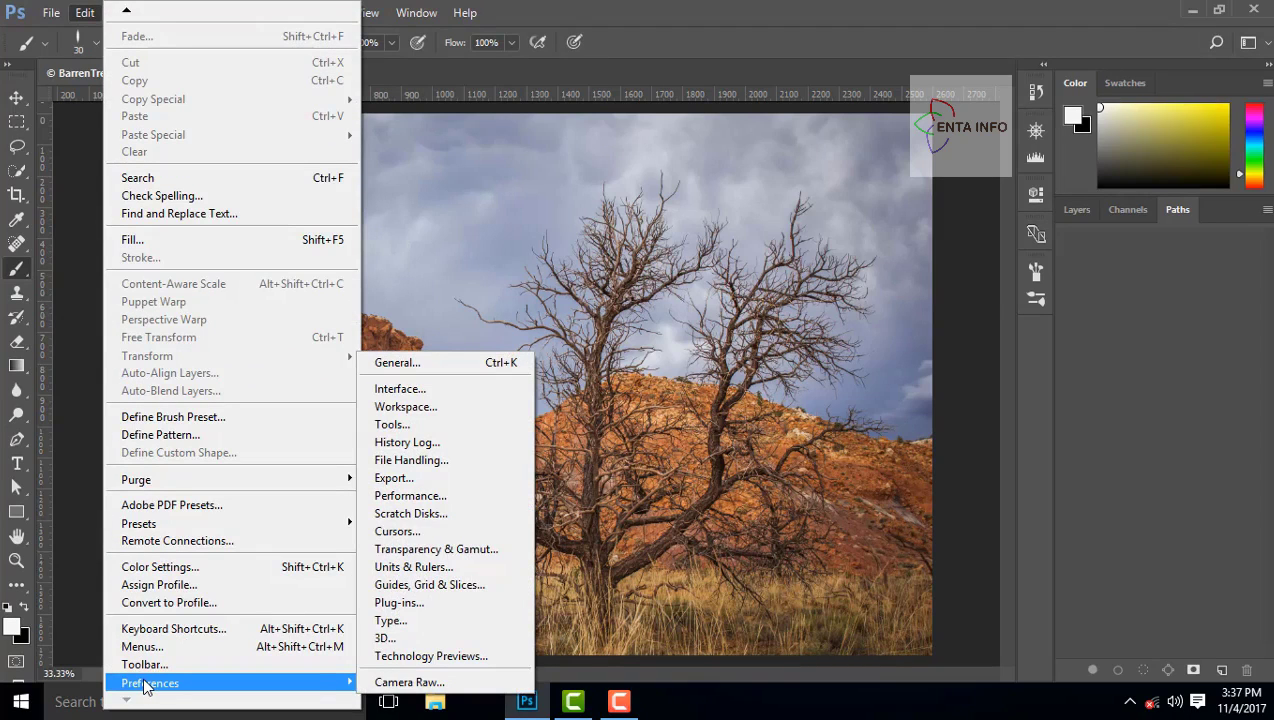
left_click(428, 395)
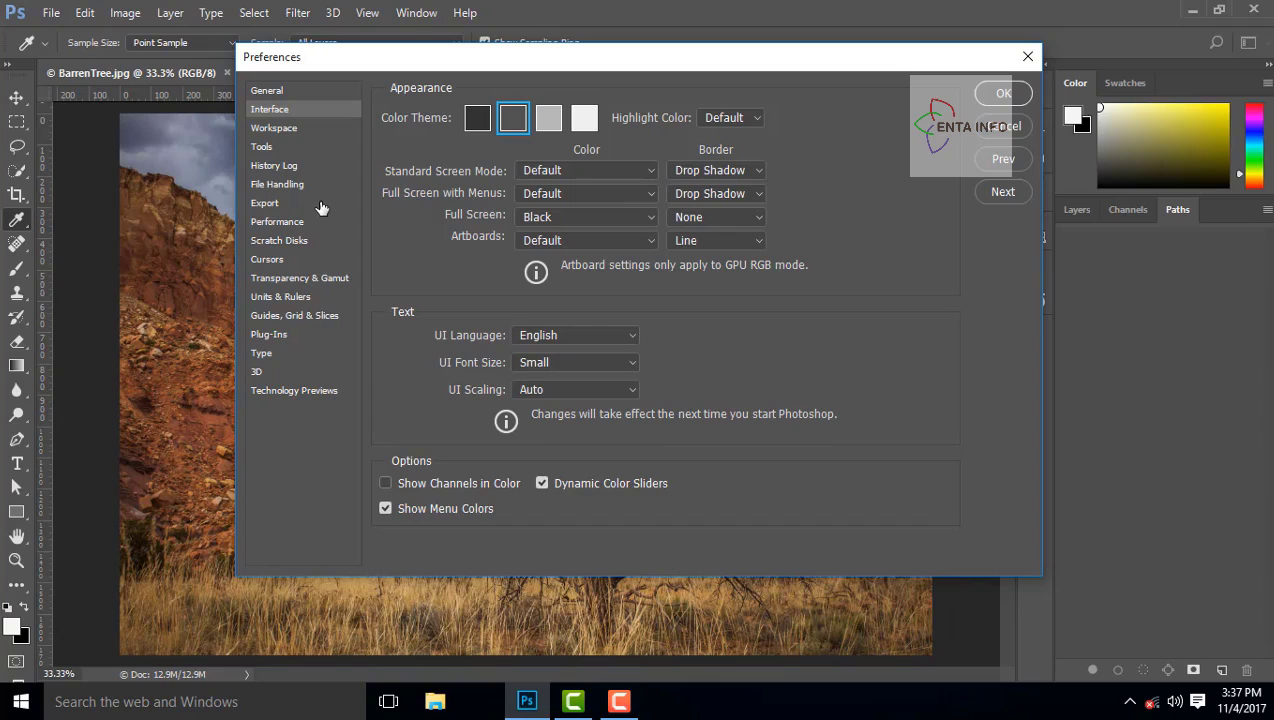
left_click(478, 122)
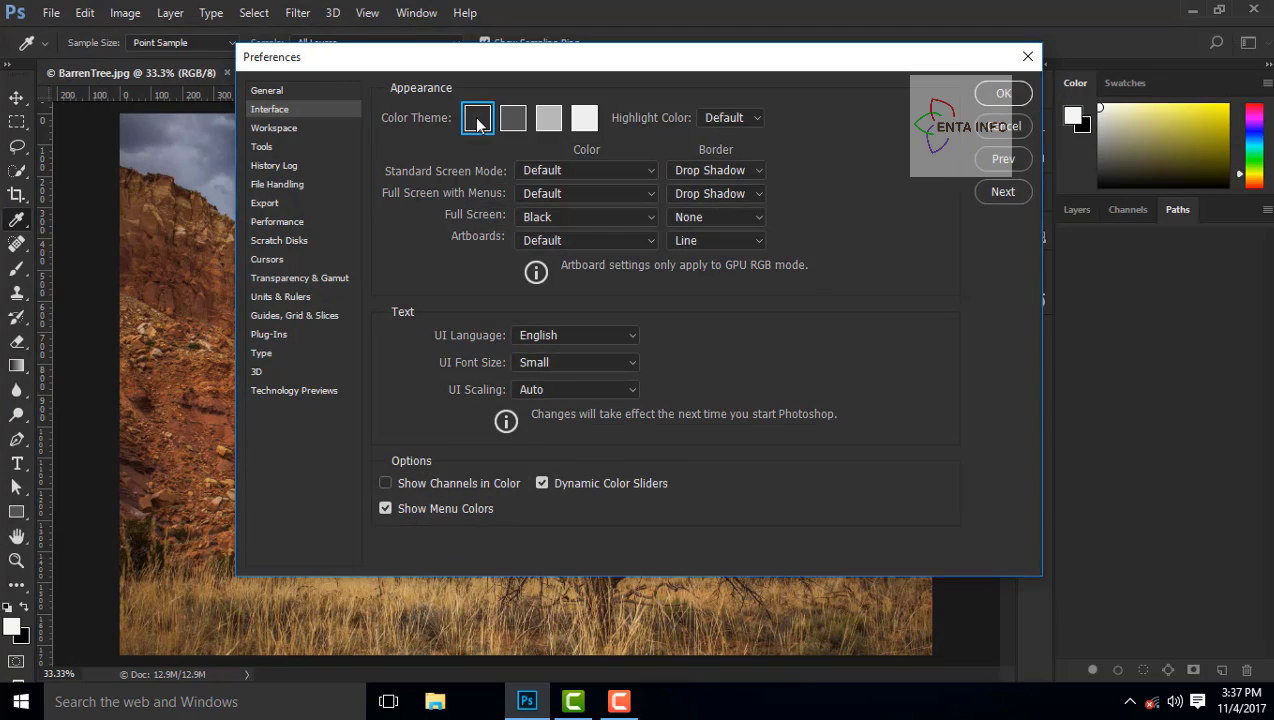
left_click(522, 122)
left_click(478, 122)
key("shift+F2")
left_click(477, 122)
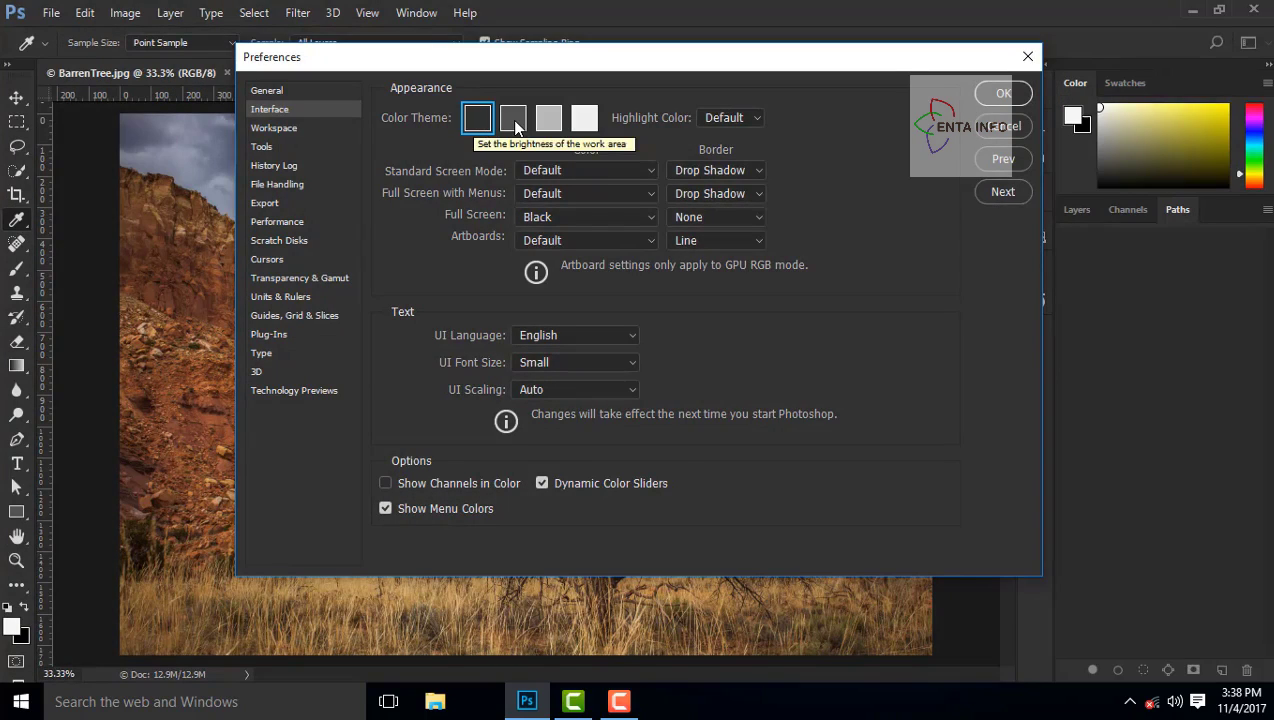
left_click(516, 124)
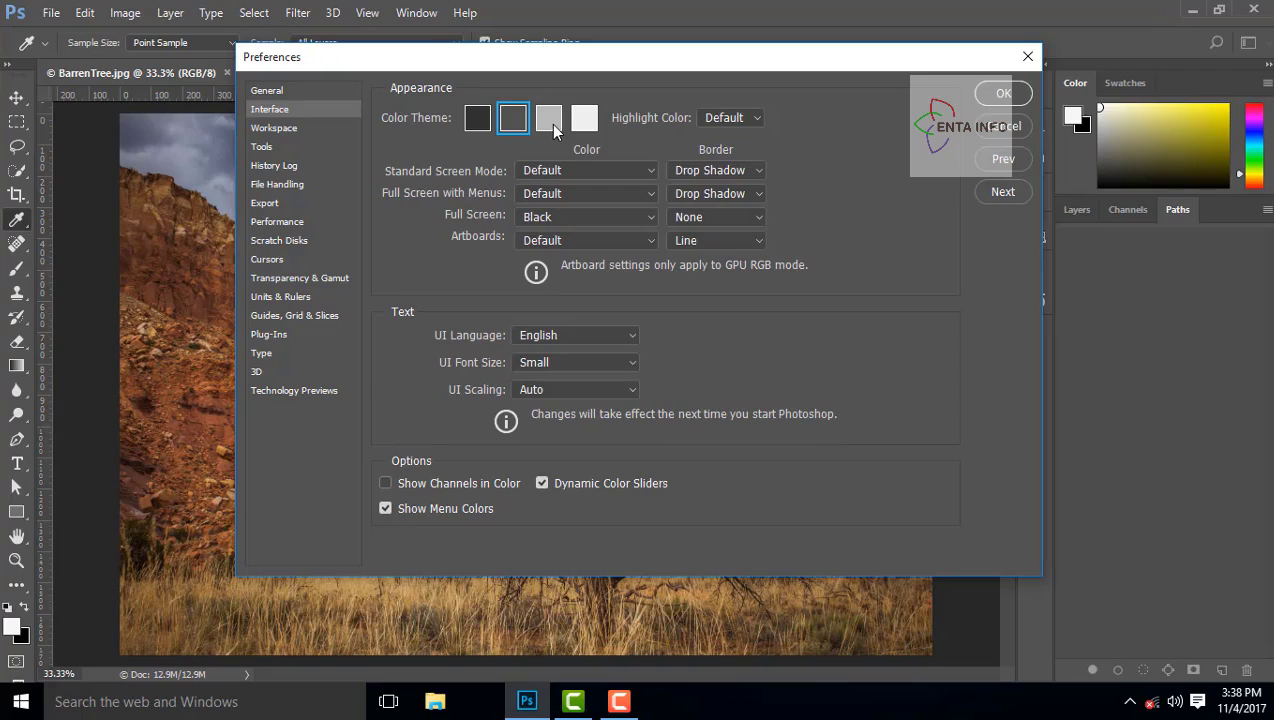
left_click(551, 124)
left_click(582, 124)
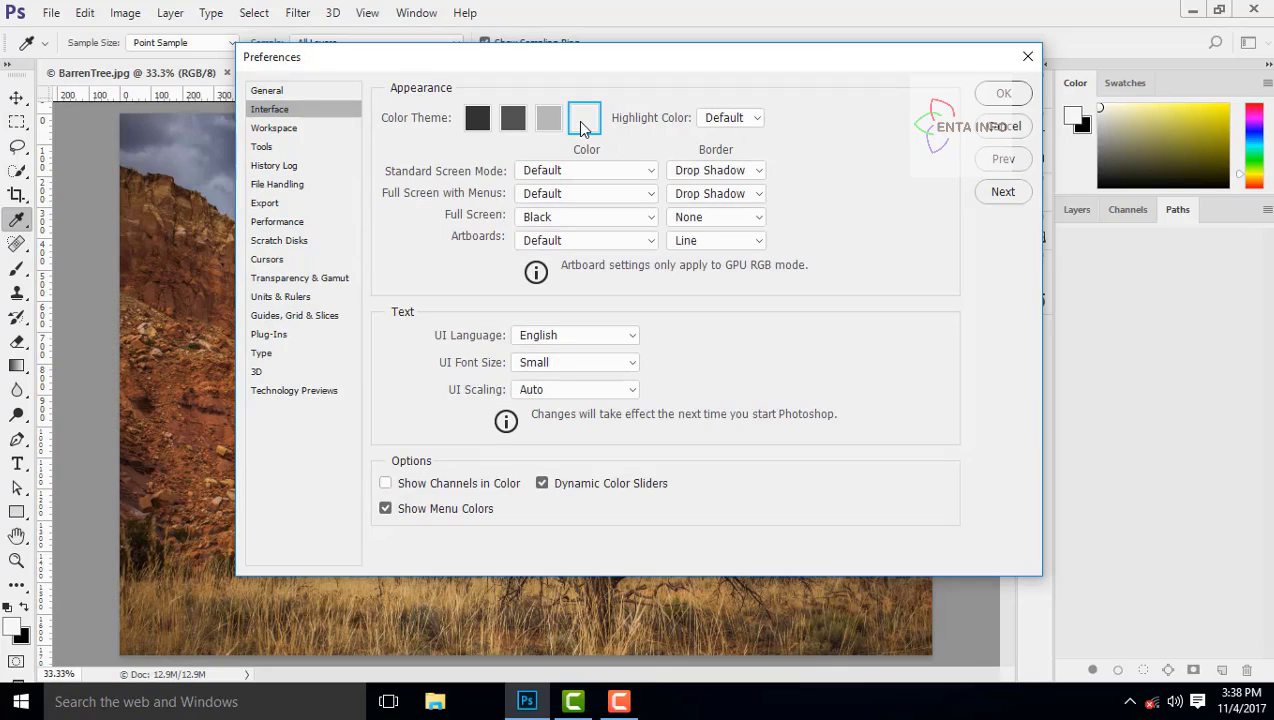
Set the interface Highlight Color to Blue.
left_click(1076, 212)
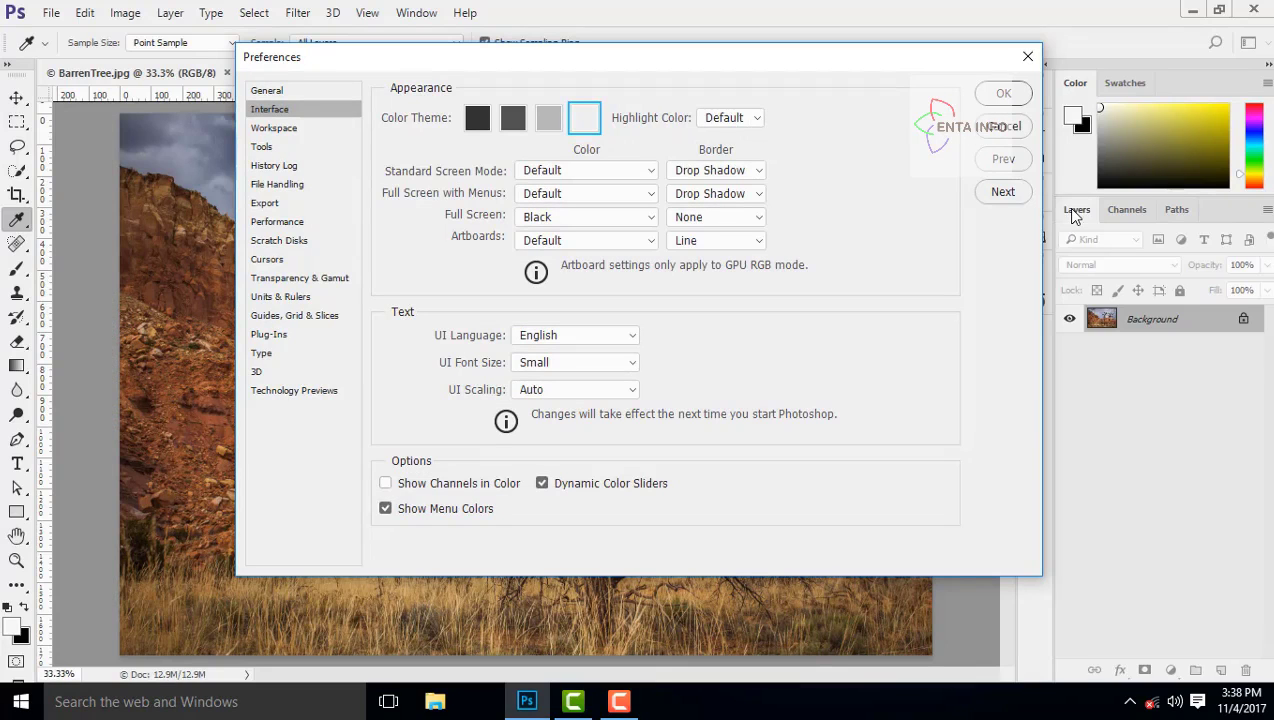
left_click(727, 122)
left_click(720, 148)
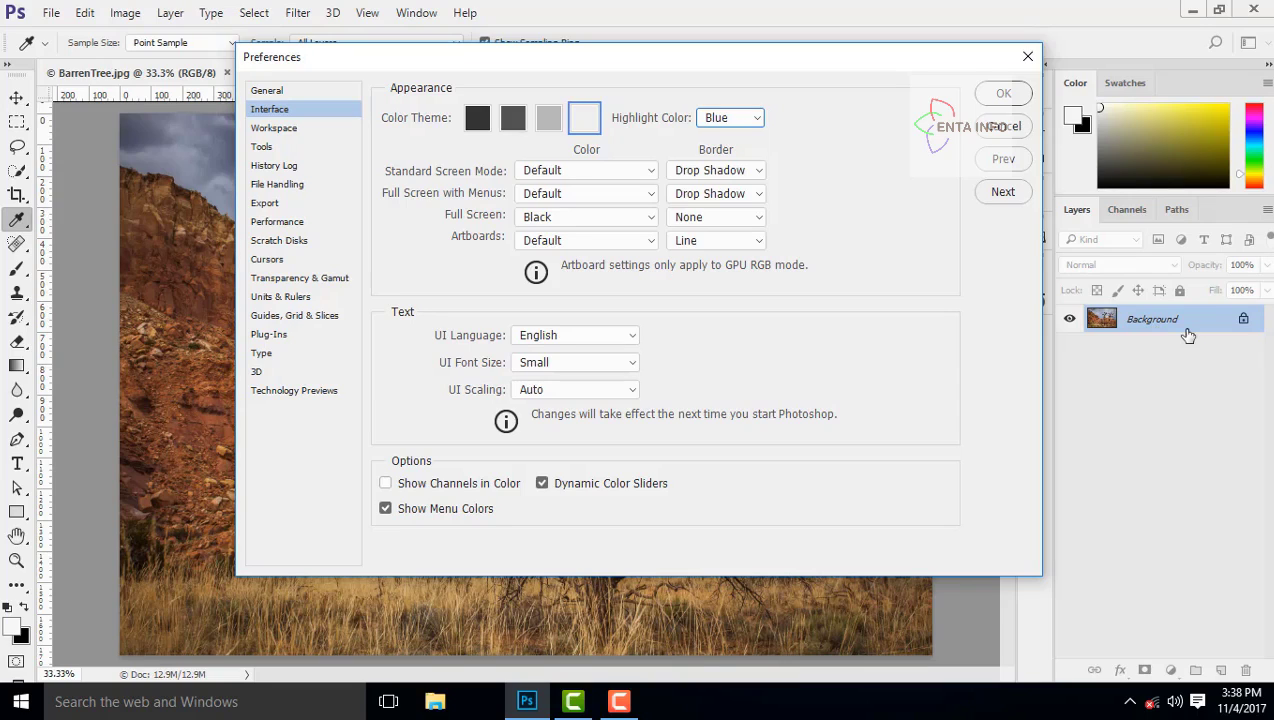
Try Standard Screen Mode colour and border options, ending with no document border.
left_click(612, 174)
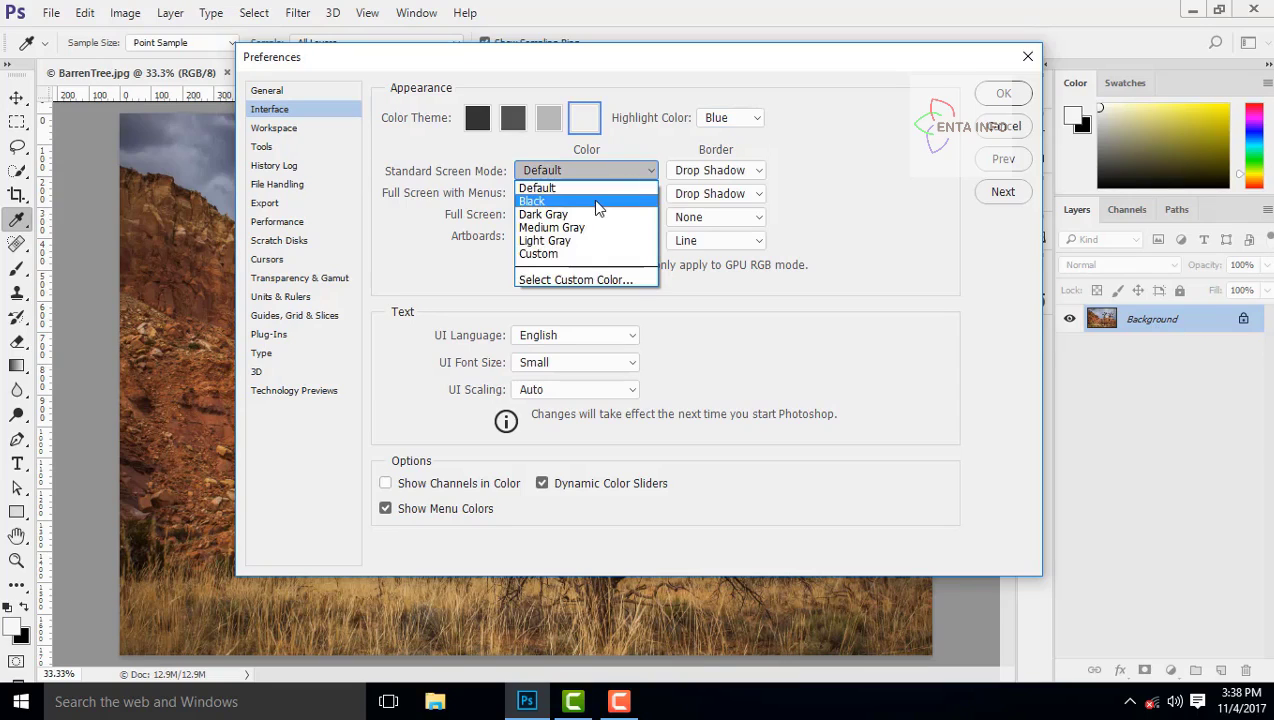
left_click(921, 191)
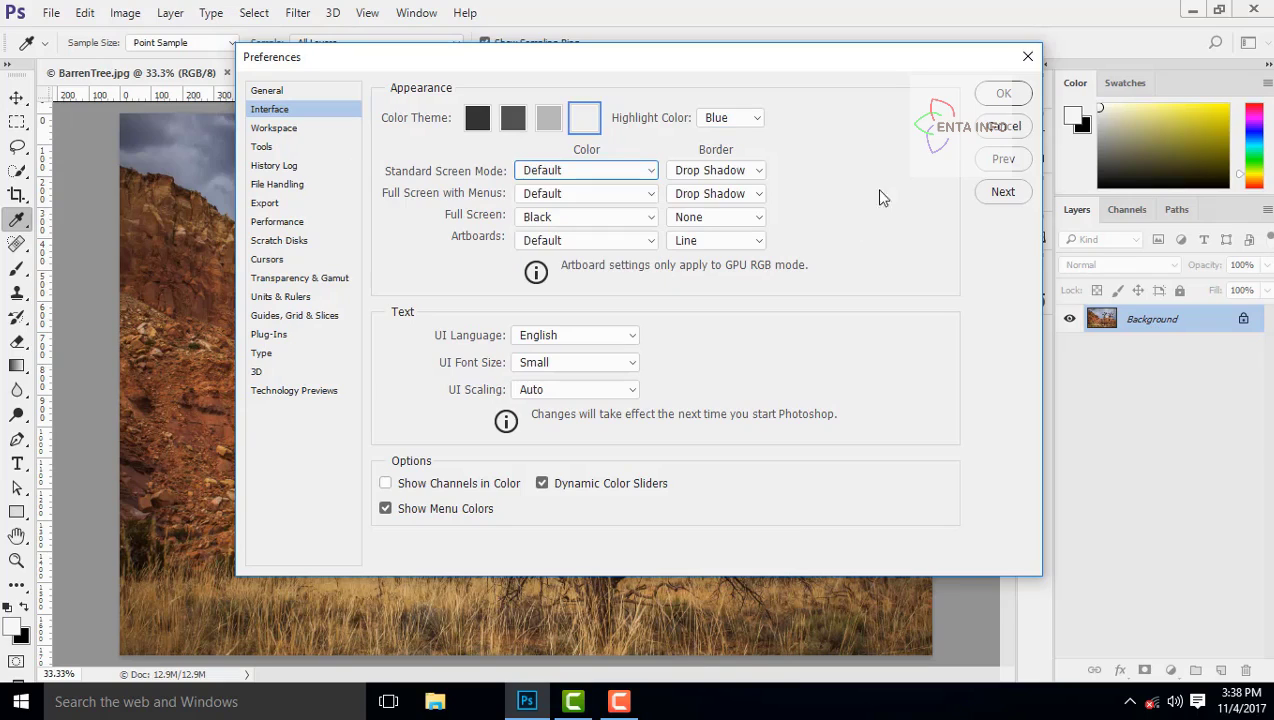
left_click(738, 172)
left_click(738, 180)
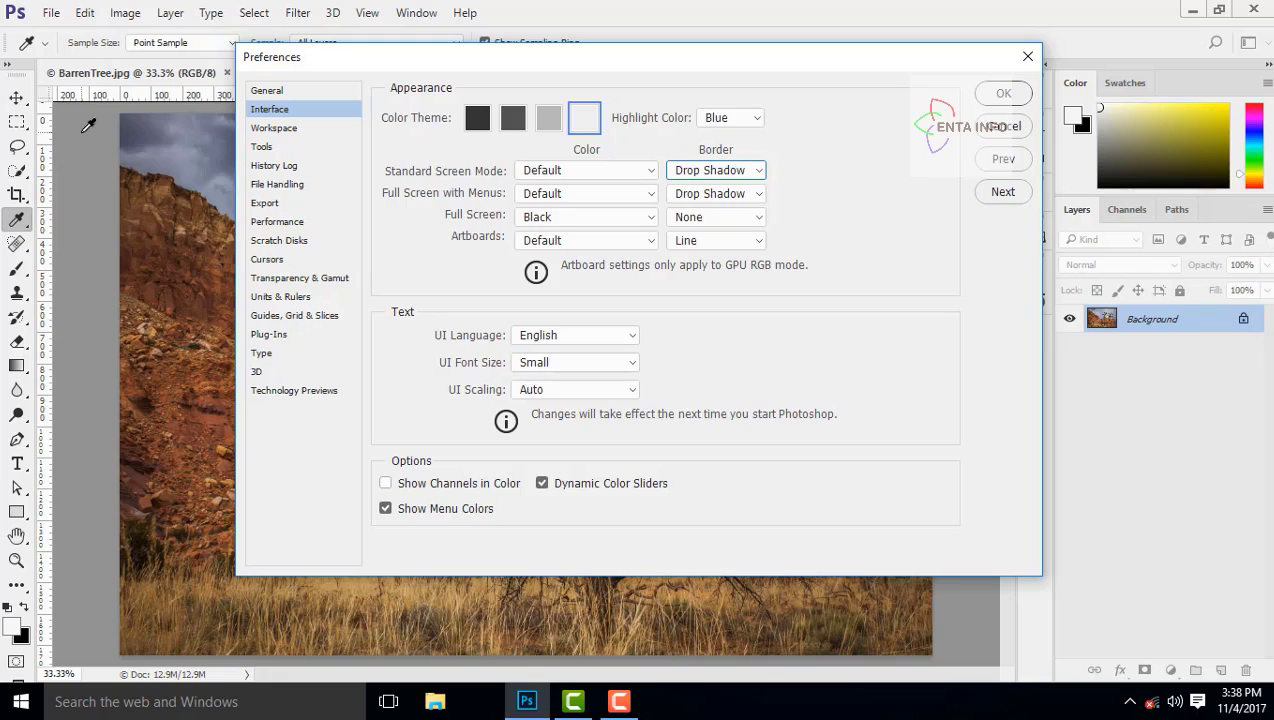
left_click(747, 175)
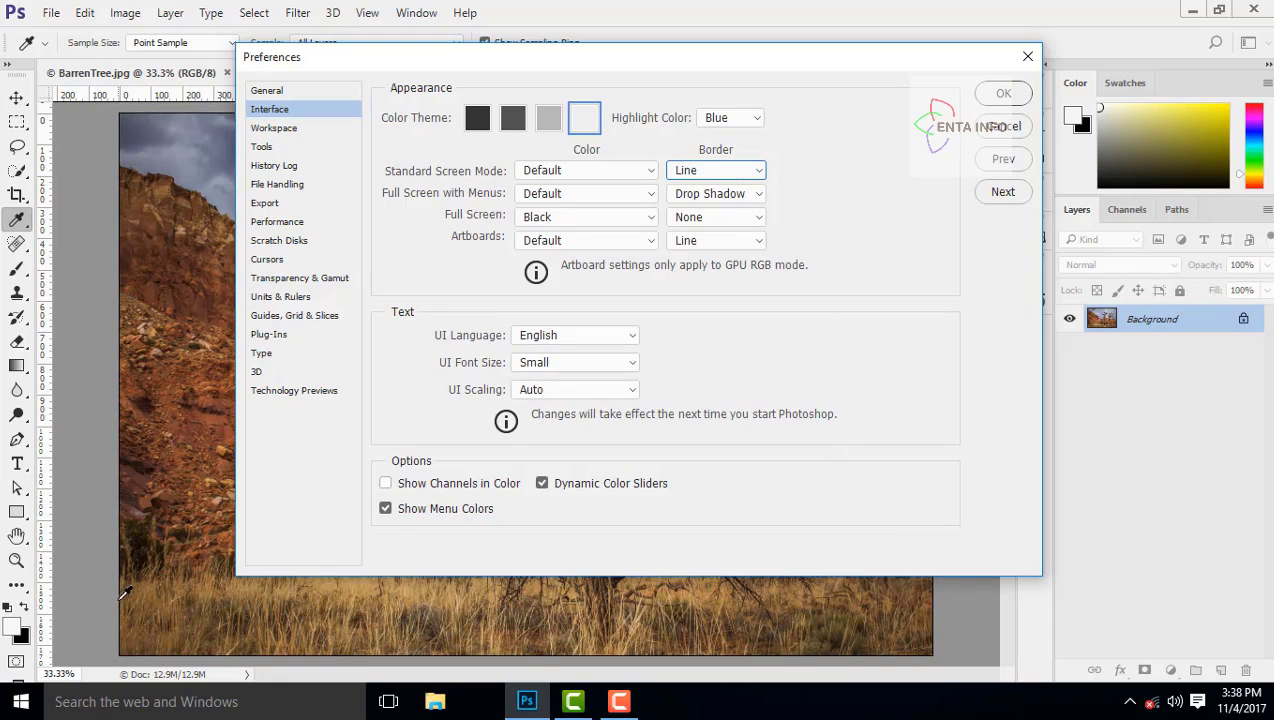
left_click(715, 170)
left_click(695, 216)
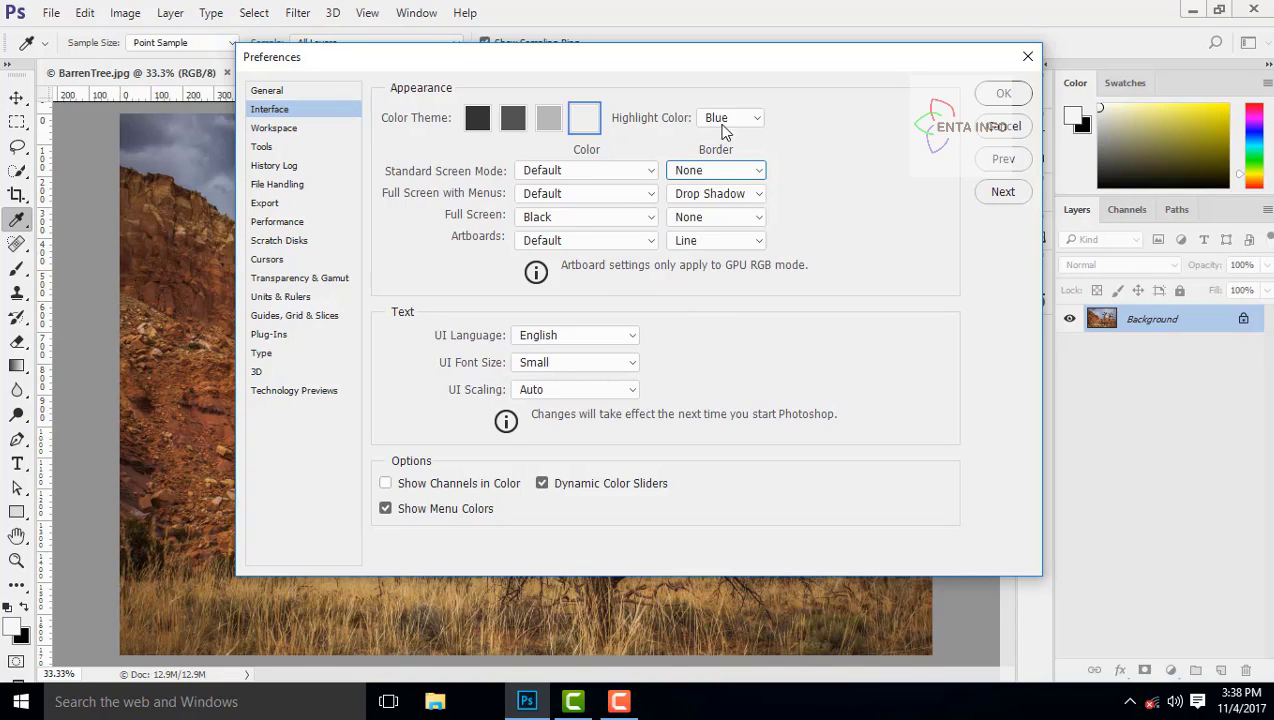
Check the UI Font Size options, keeping Small, then cancel the preference changes.
left_click(554, 367)
left_click(554, 367)
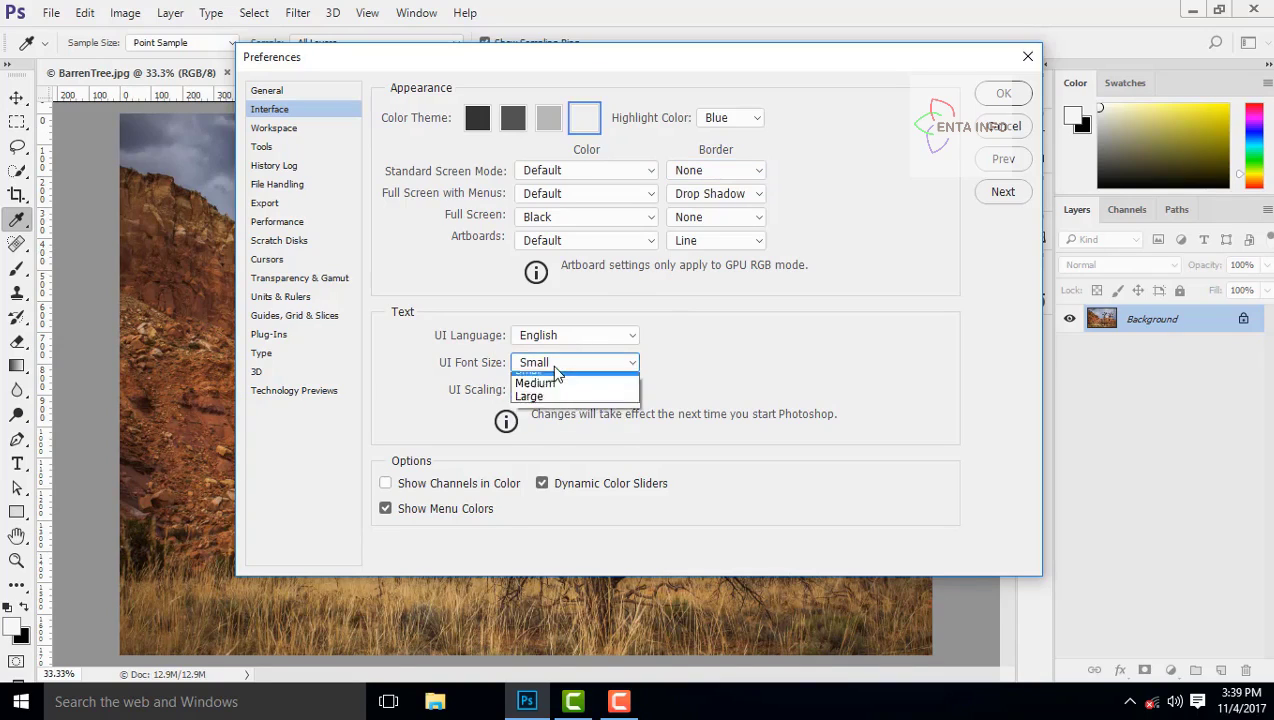
left_click(554, 367)
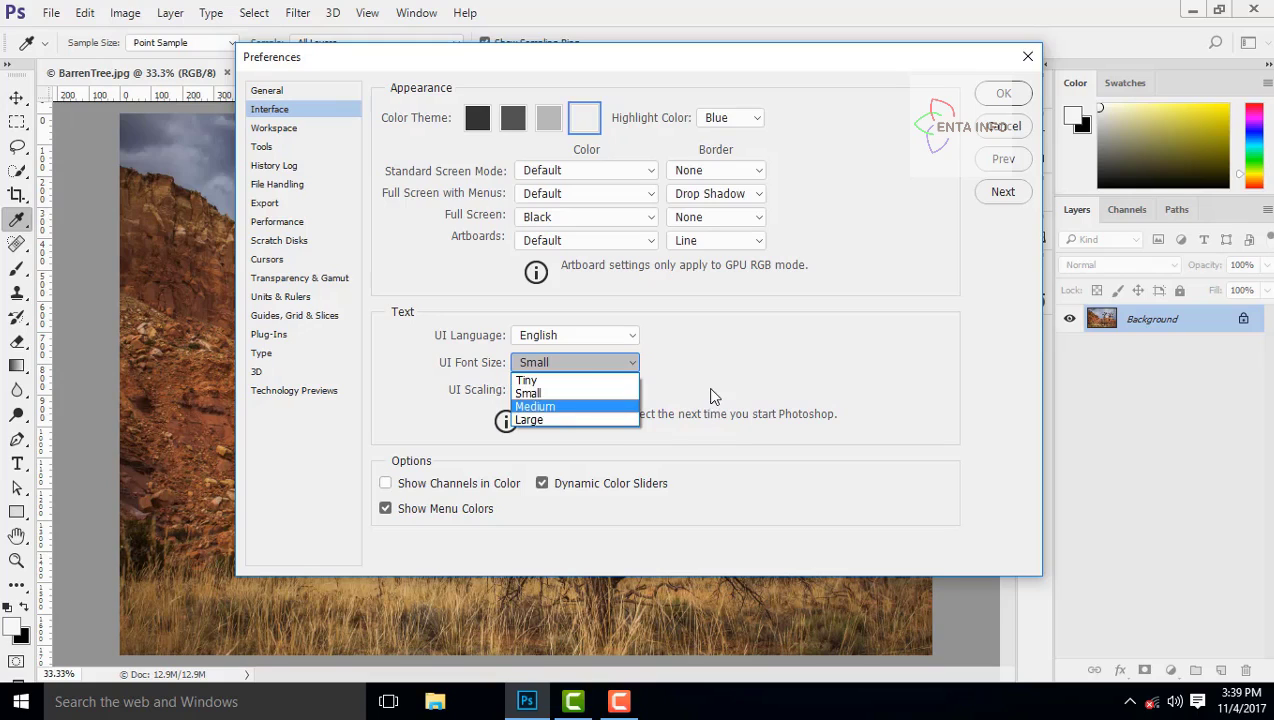
left_click(504, 421)
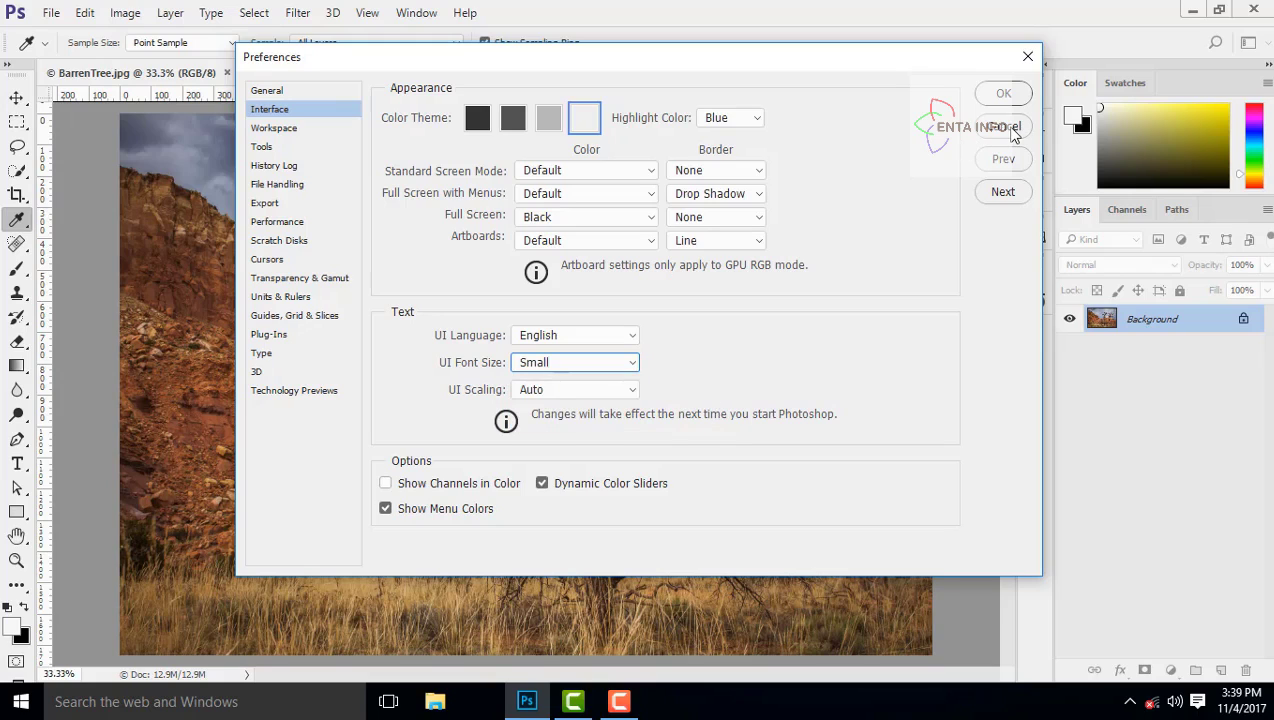
left_click(1012, 133)
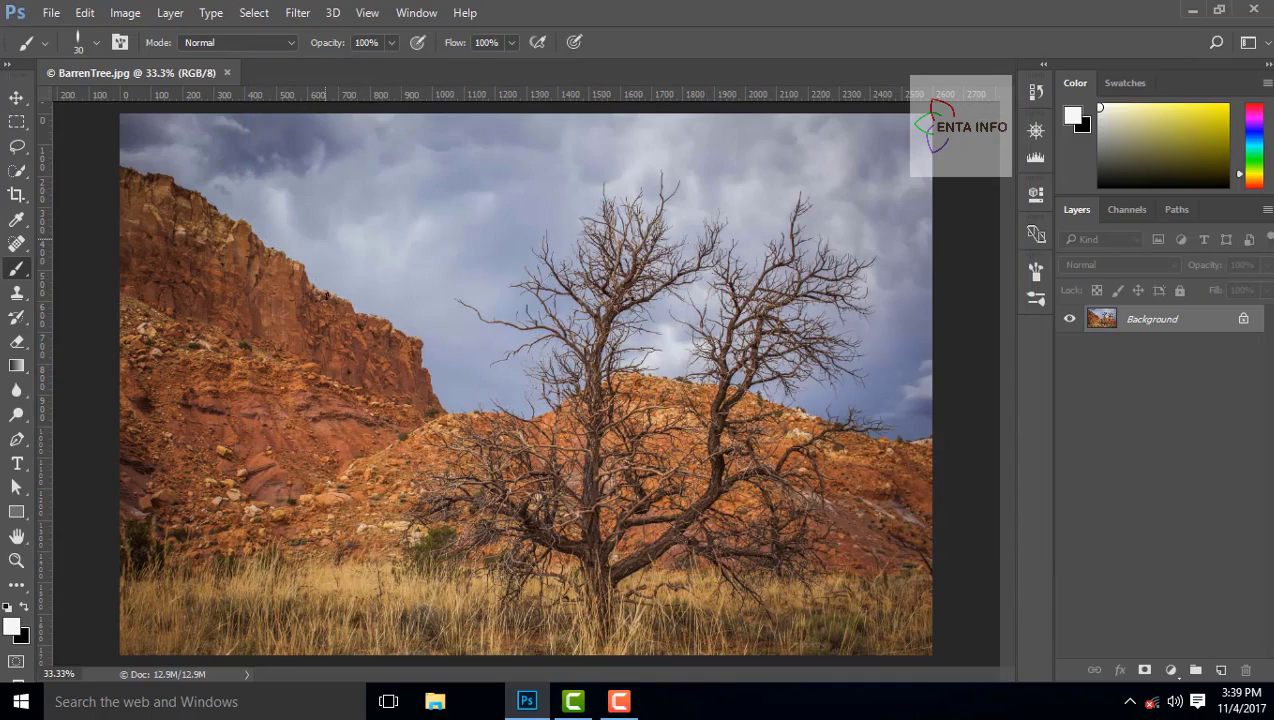
Try the Graphic and Web workspace, then return to the Essentials workspace.
left_click(1269, 47)
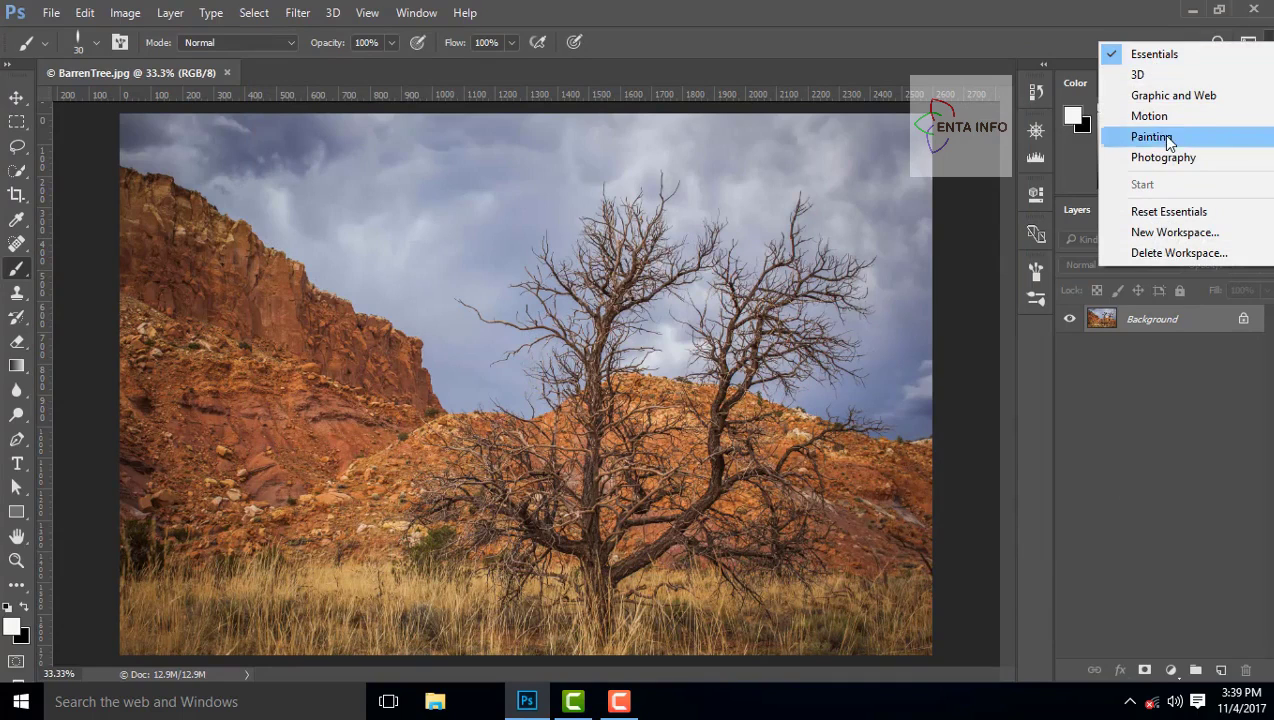
left_click(1166, 100)
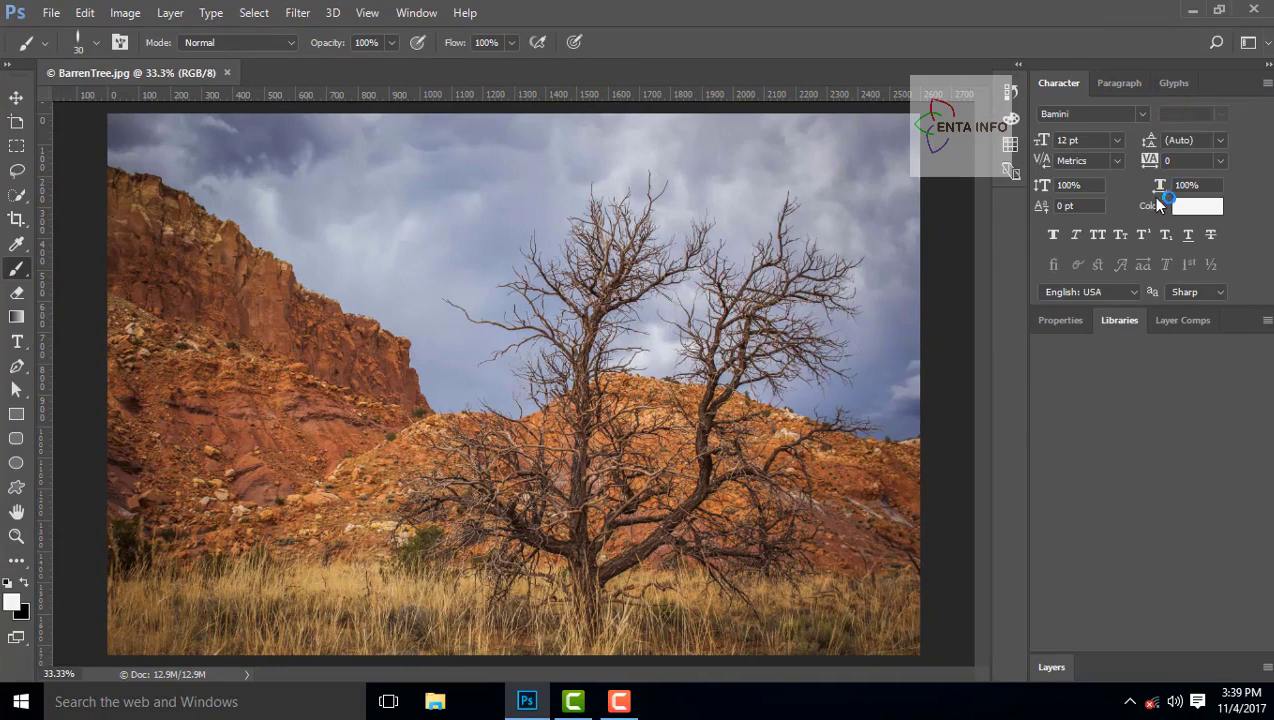
left_click(1250, 43)
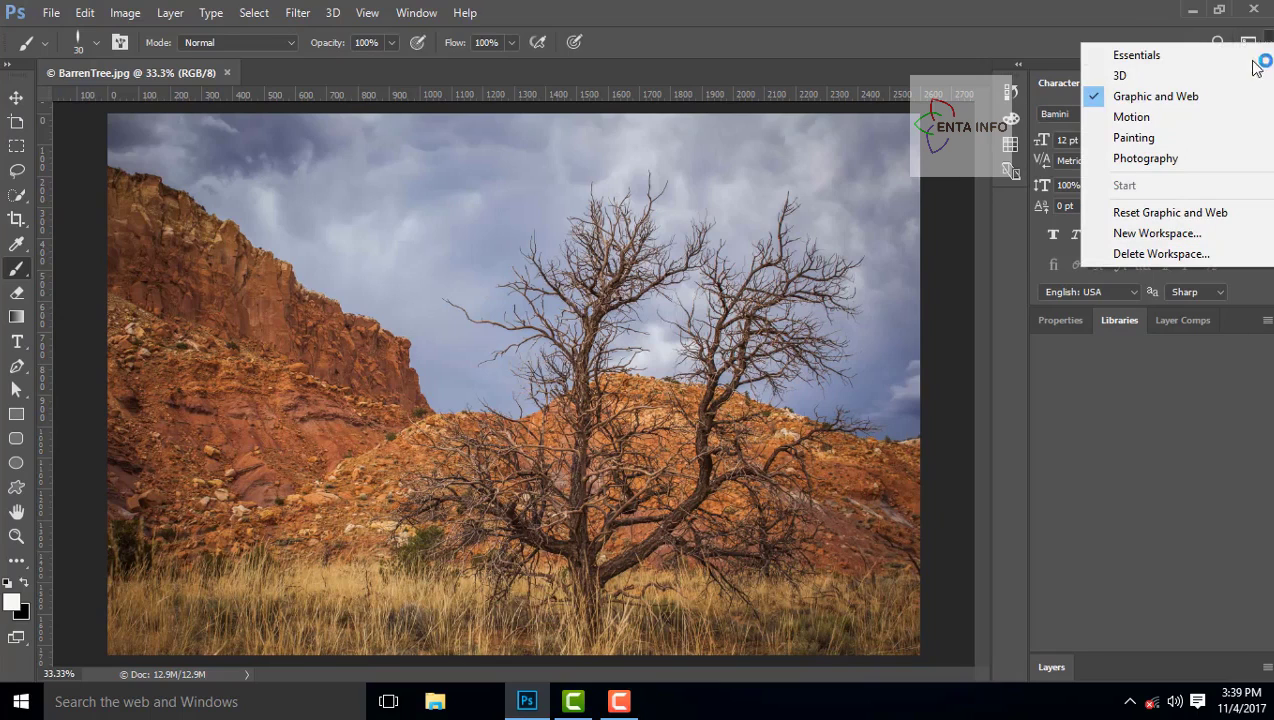
left_click(1215, 96)
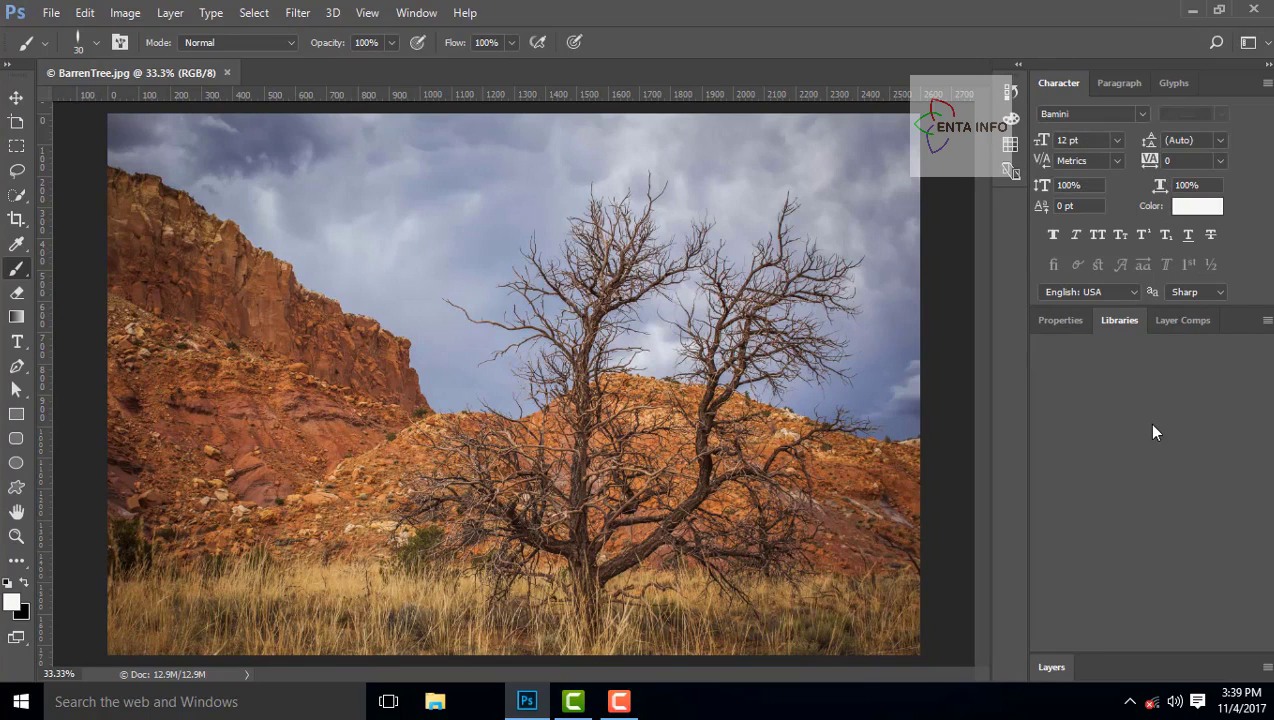
left_click(1250, 43)
left_click(1167, 55)
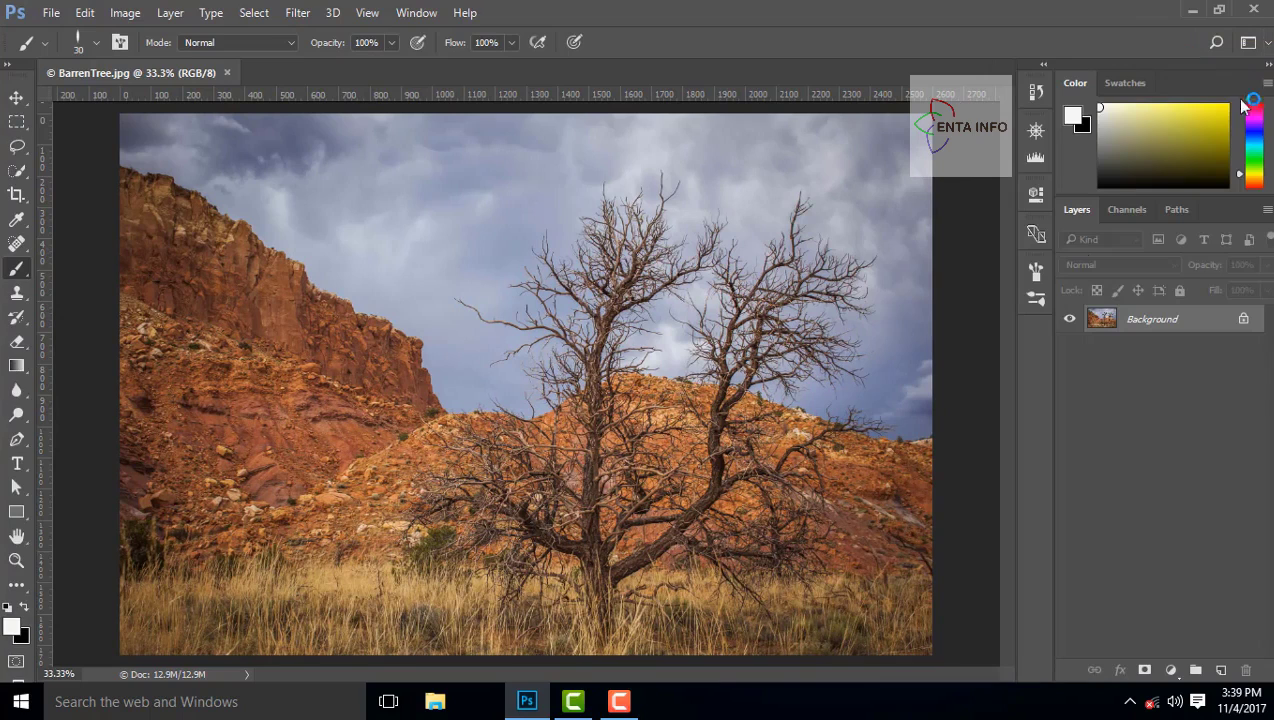
Switch to the Painting workspace and bring up the tool preset's reset options.
left_click(1250, 43)
left_click(1169, 138)
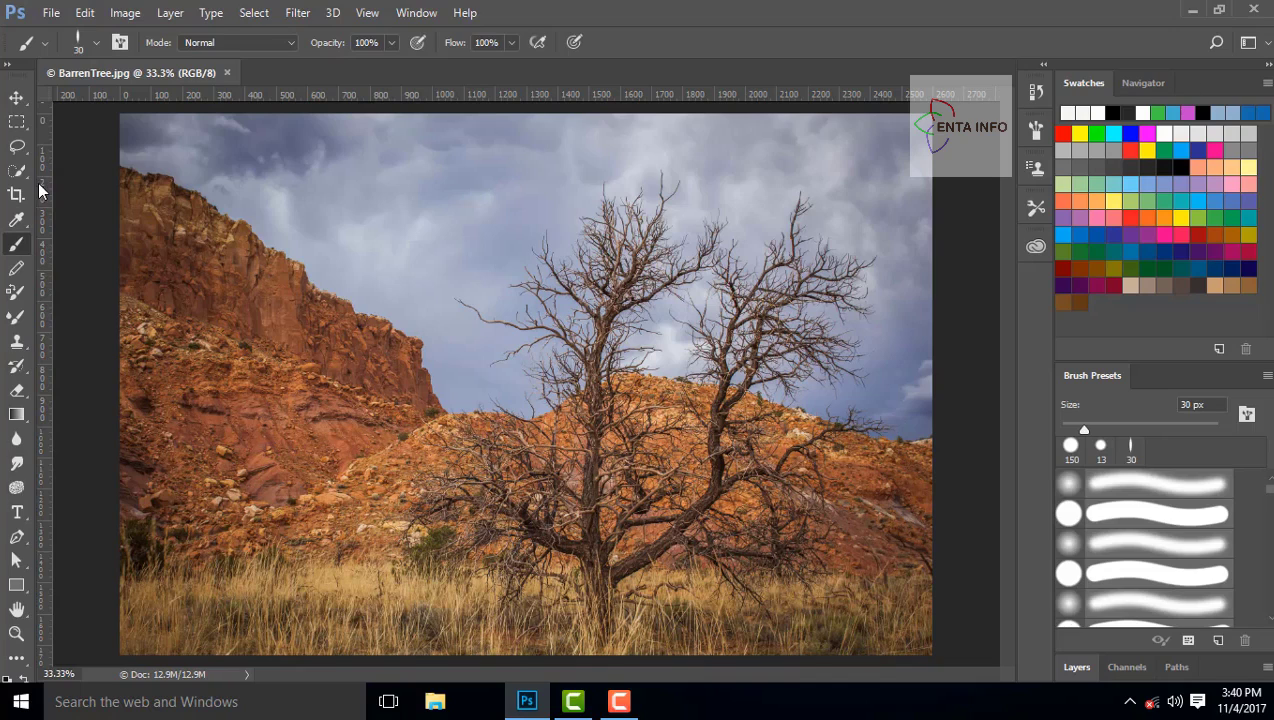
right_click(28, 40)
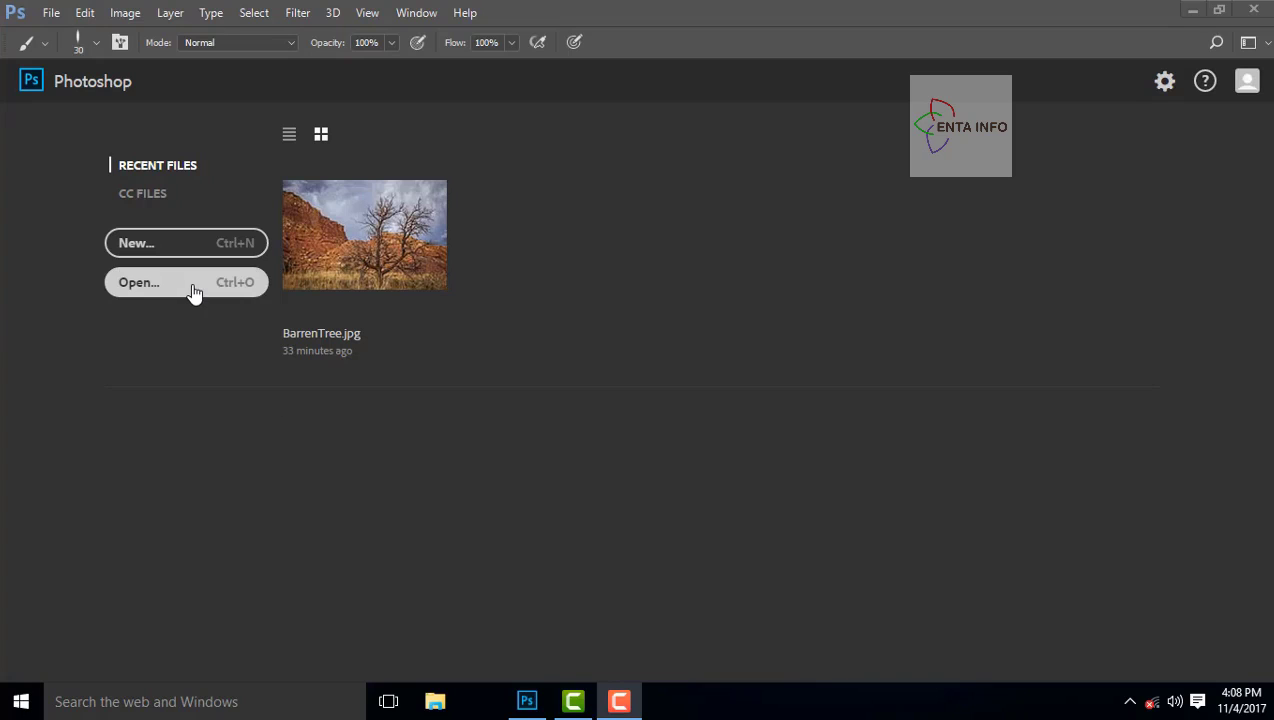
Open TreeInRock.jpg and SmallTree.jpg together as tabbed documents.
left_click(195, 290)
left_click(233, 290)
left_click(237, 270, "ctrl")
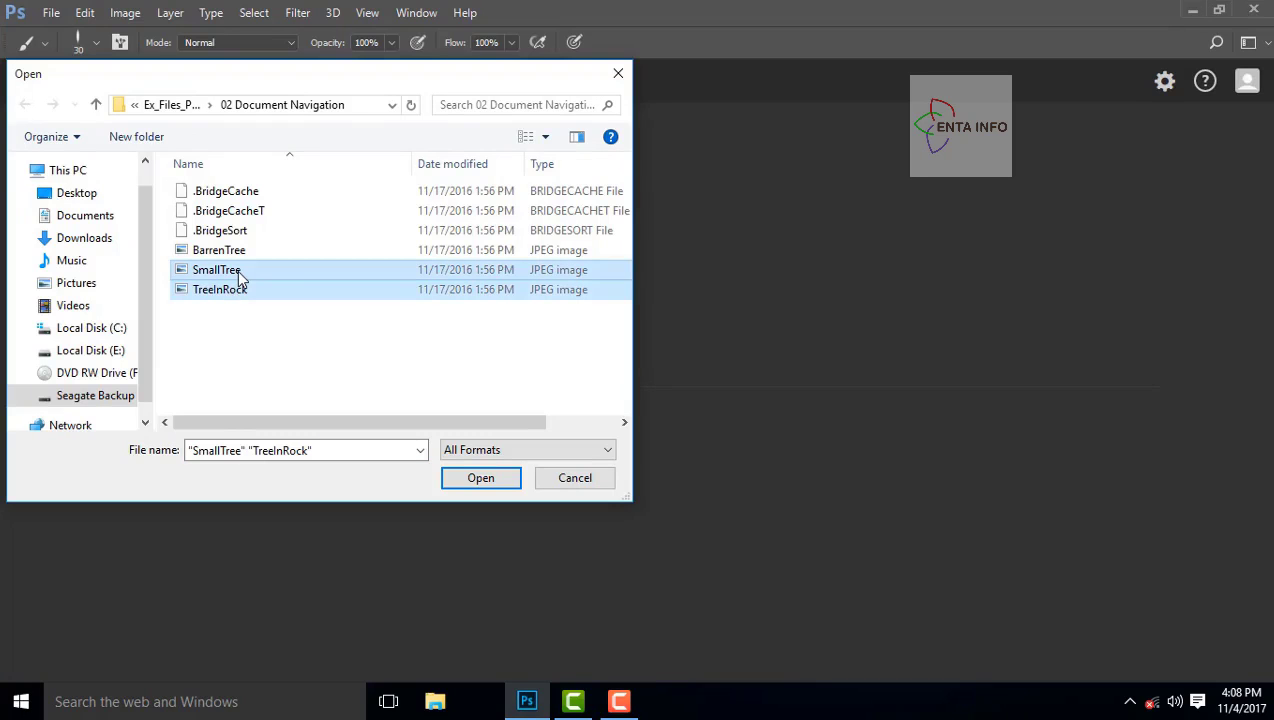
left_click(478, 479)
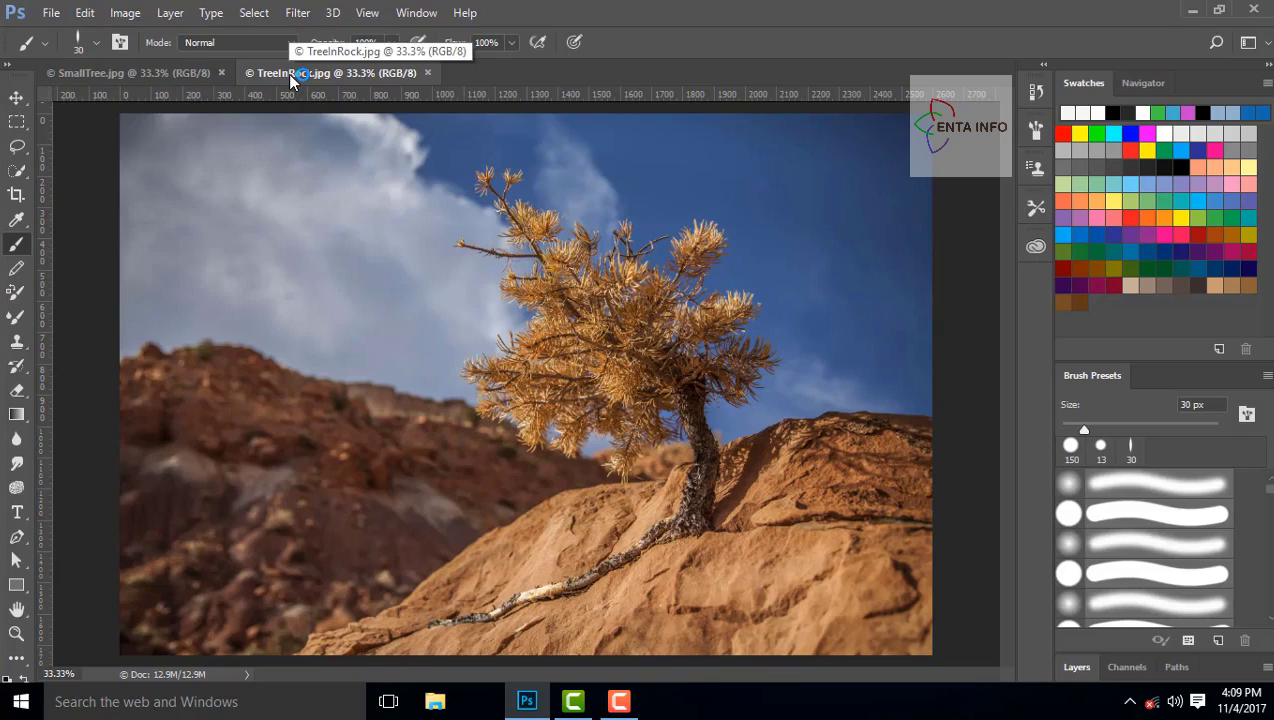
Switch between the two tabs and move the SmallTree tab after TreeInRock, showing TreeInRock.
left_click(89, 74)
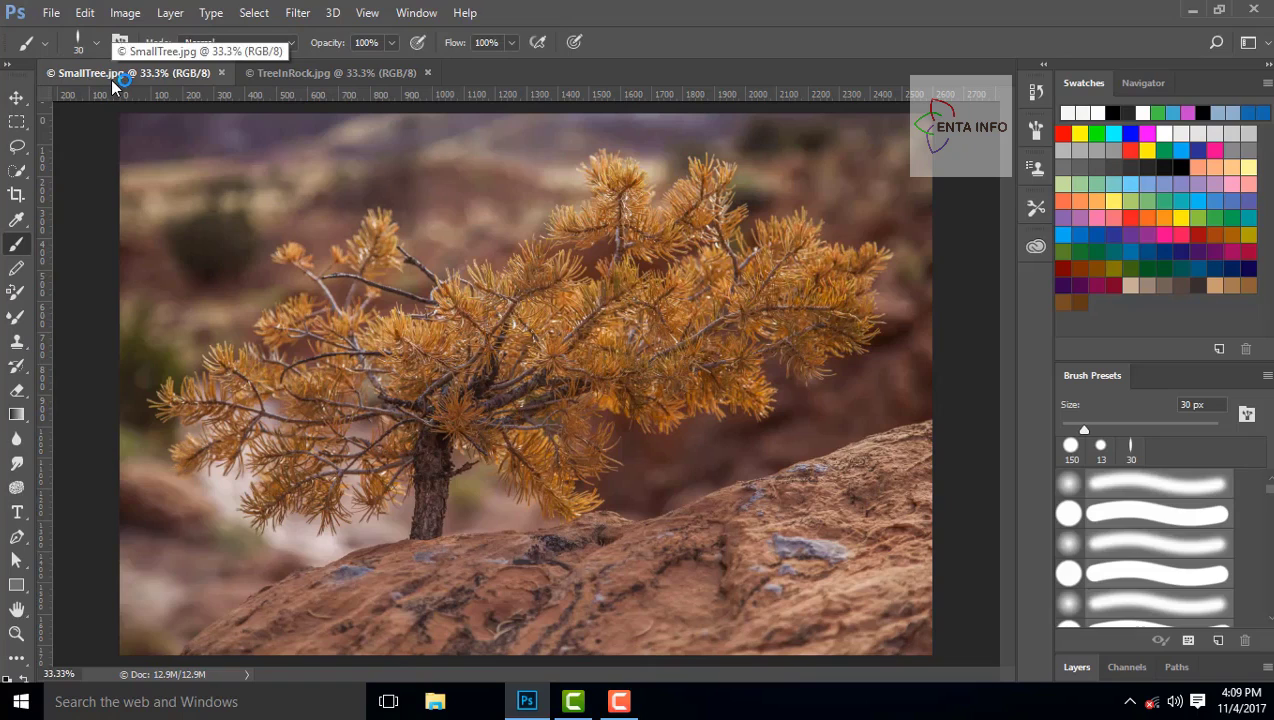
left_click(309, 74)
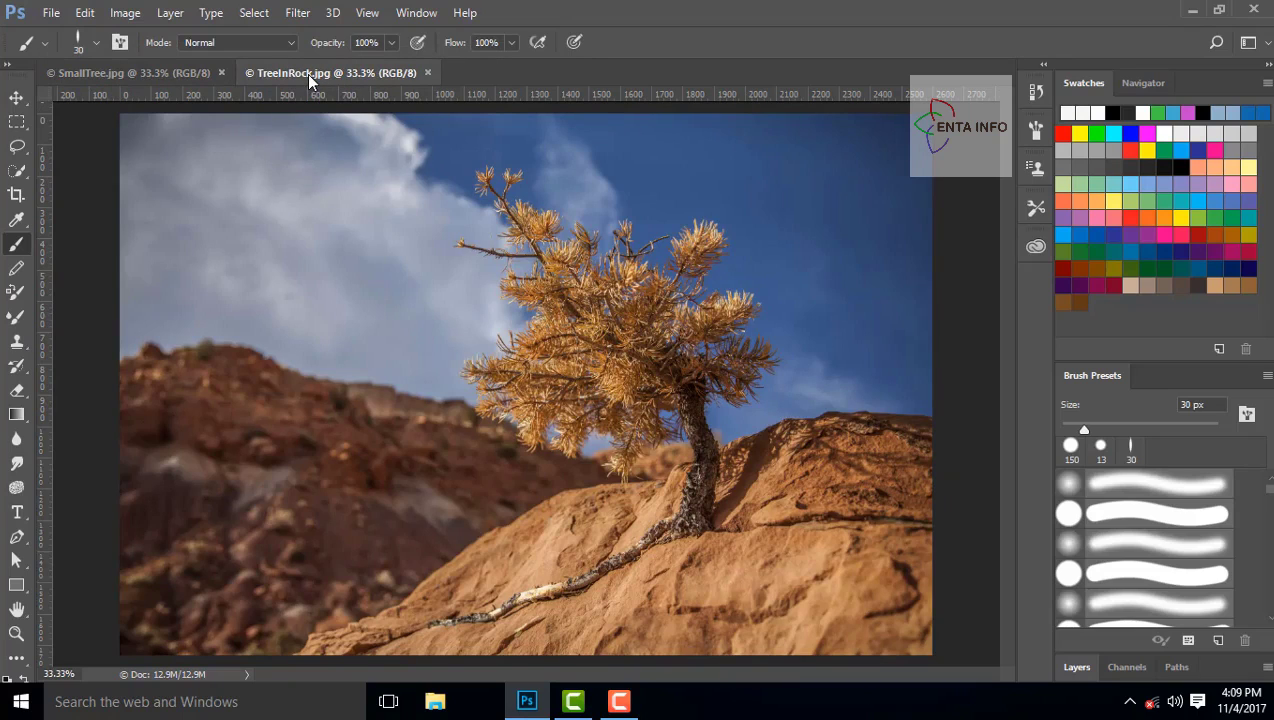
left_click(108, 74)
left_click_drag(110, 76, 332, 78)
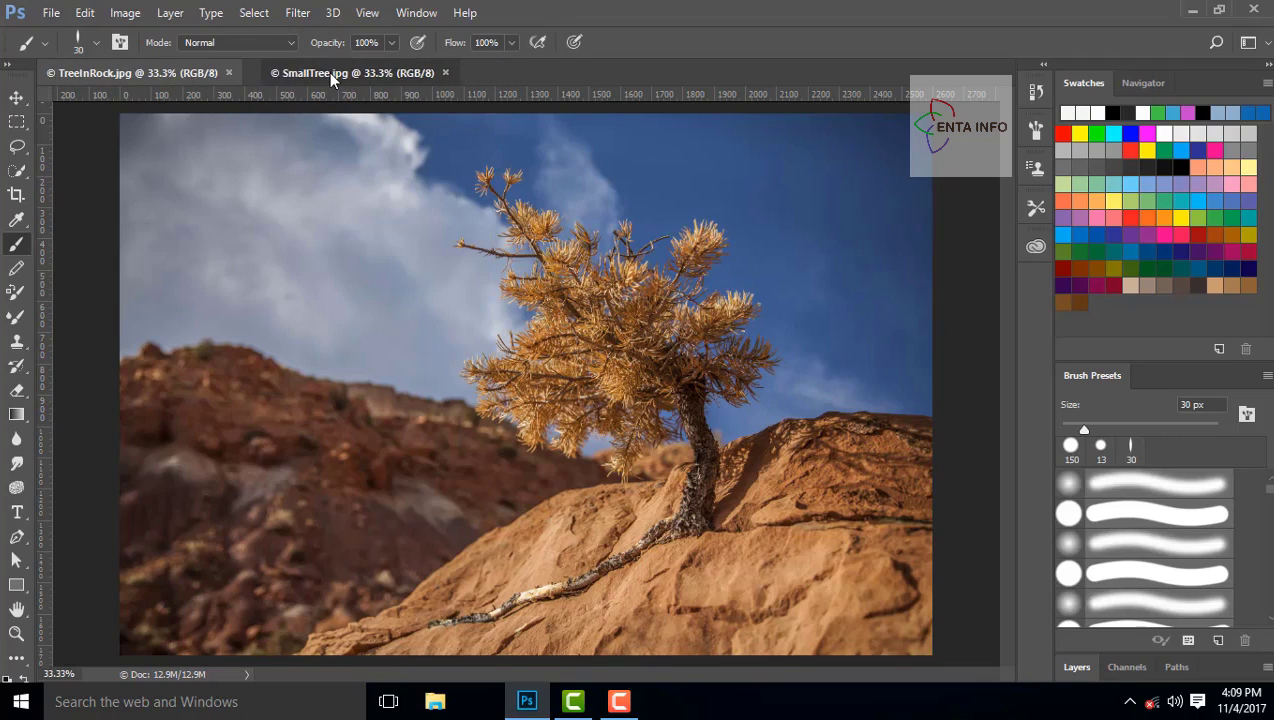
left_click(158, 62)
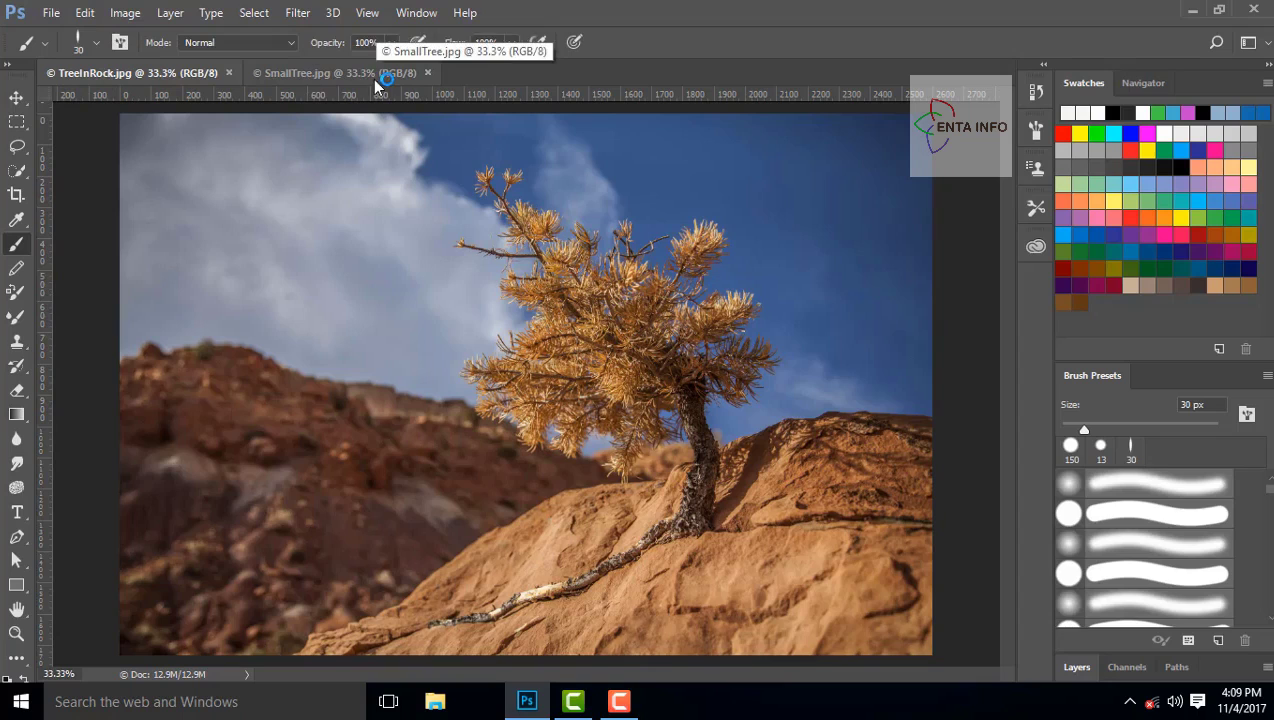
left_click(418, 12)
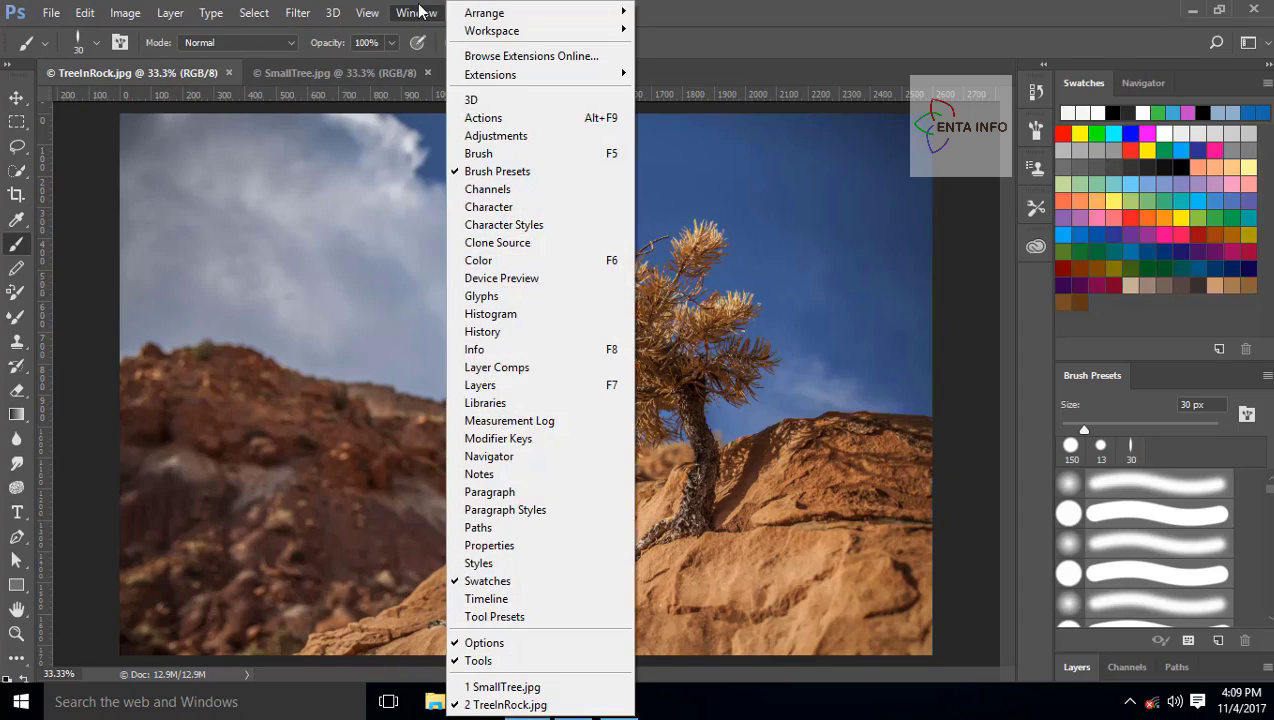
mouse_move(474, 15)
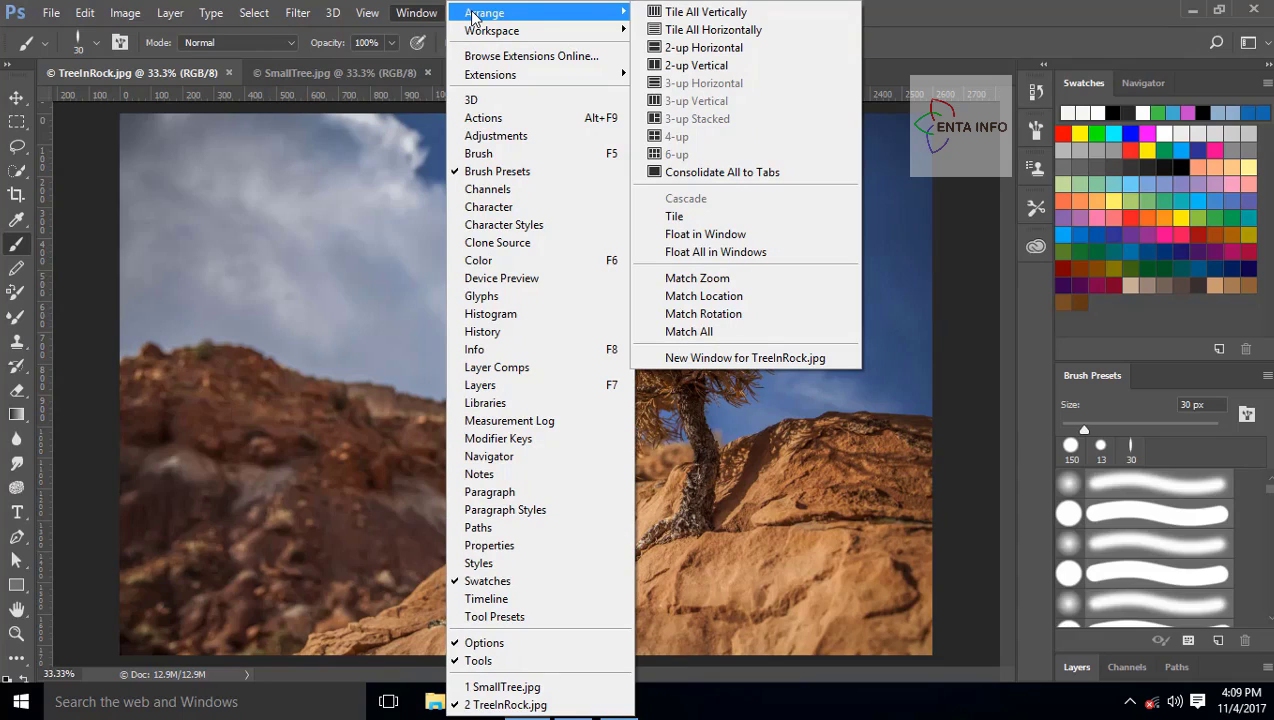
left_click(697, 19)
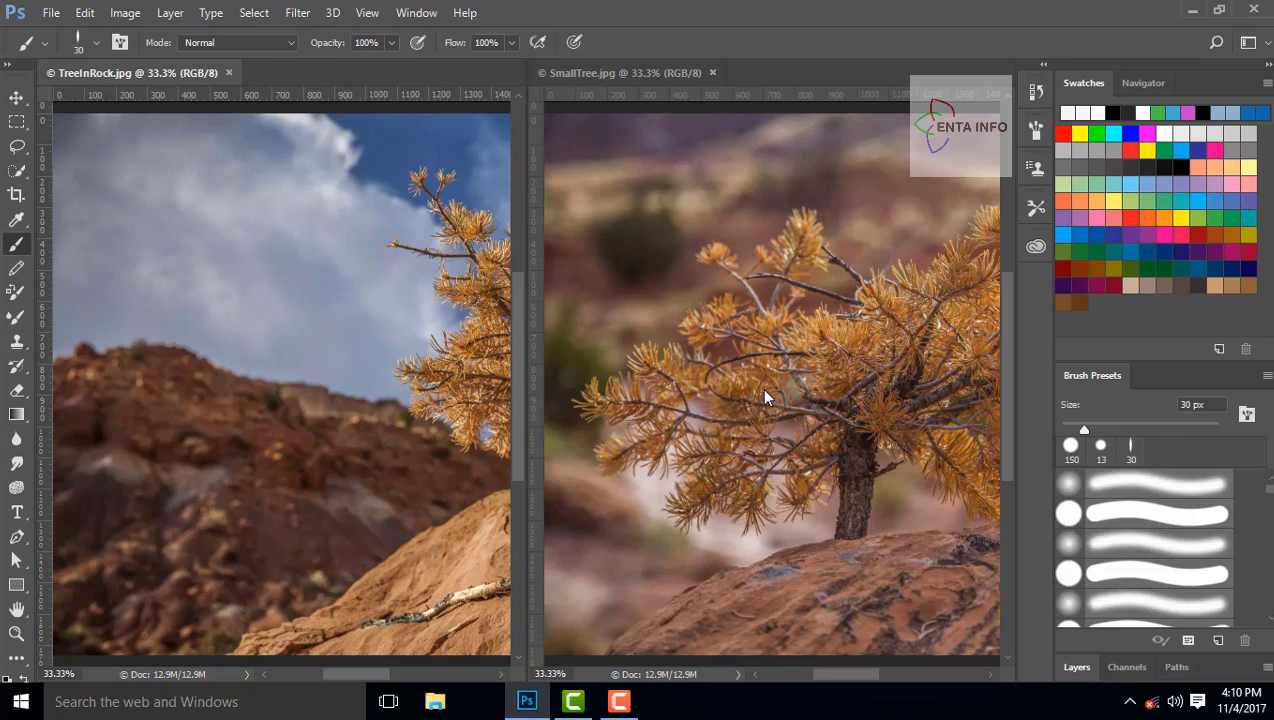
left_click(424, 12)
mouse_move(526, 13)
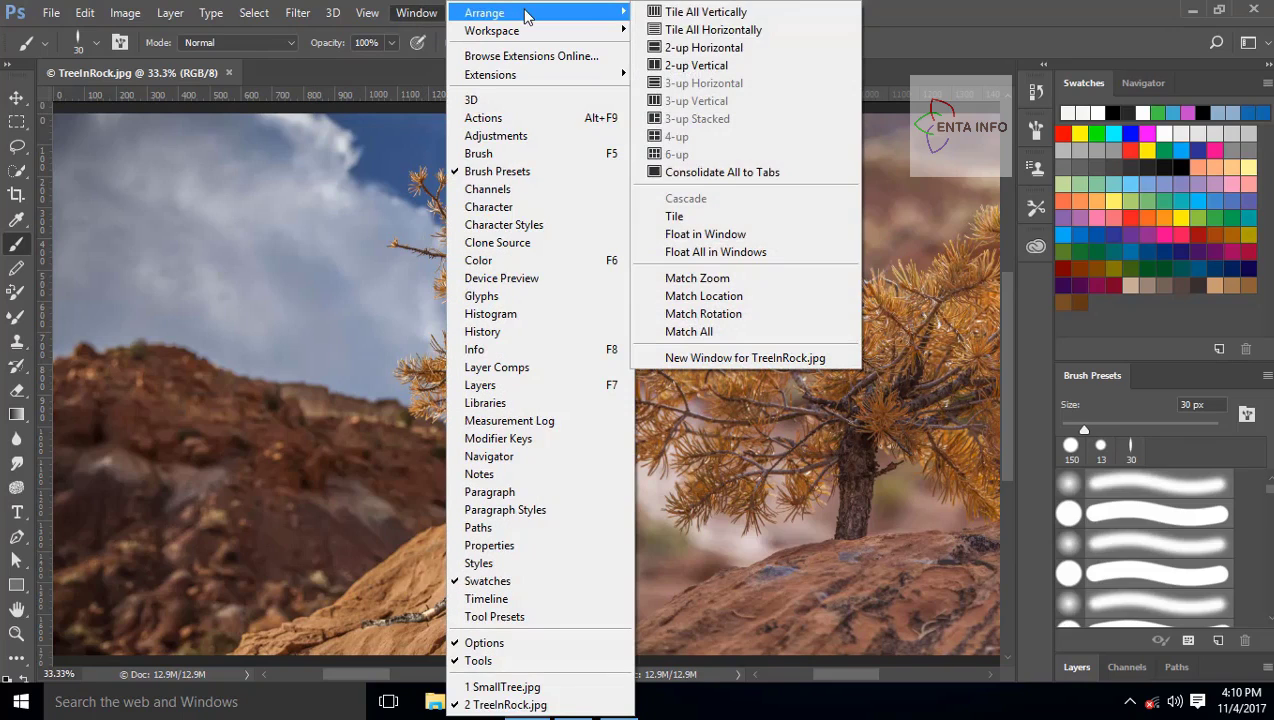
left_click(763, 174)
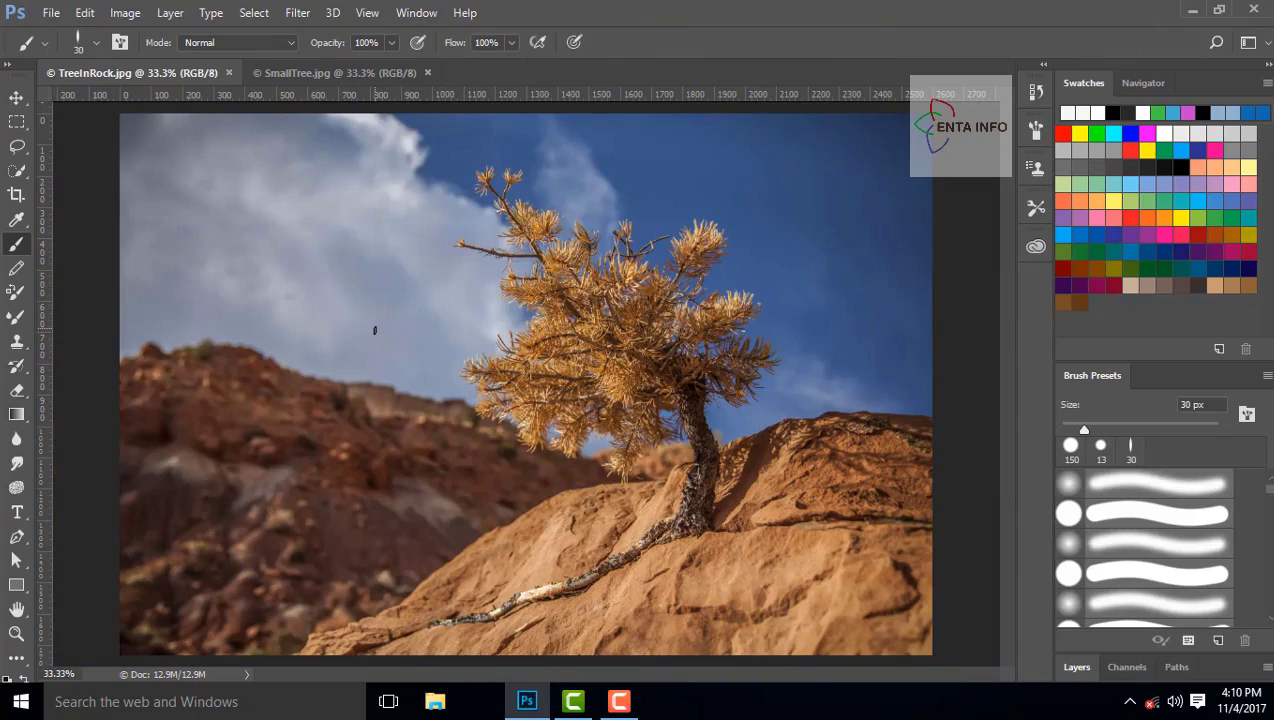
Browse the Window > Workspace and Arrange submenus without choosing anything.
left_click(418, 13)
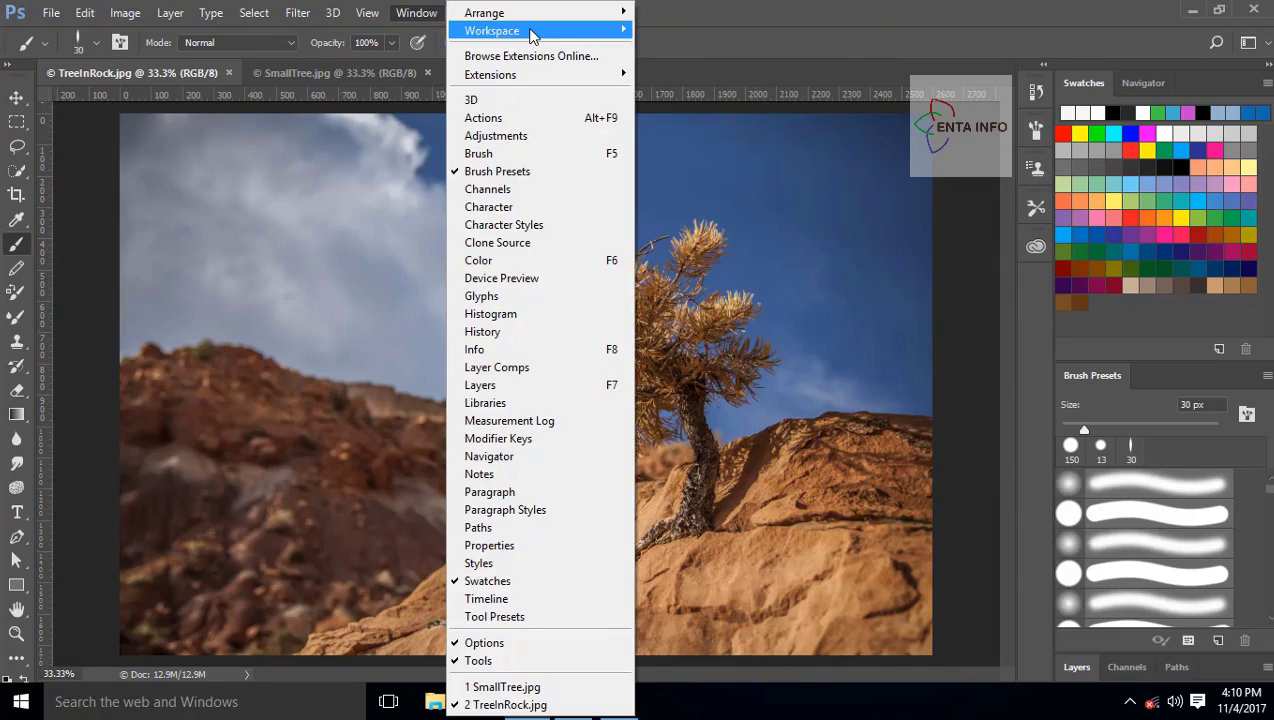
mouse_move(533, 35)
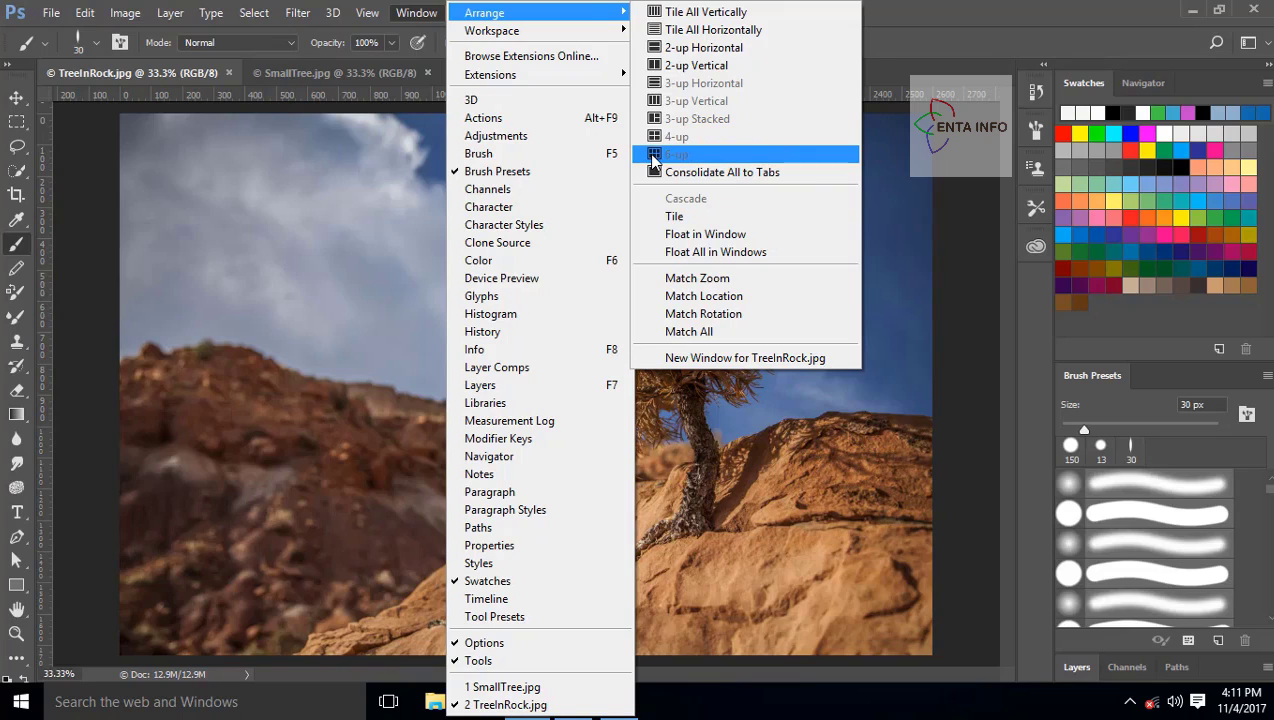
left_click(311, 76)
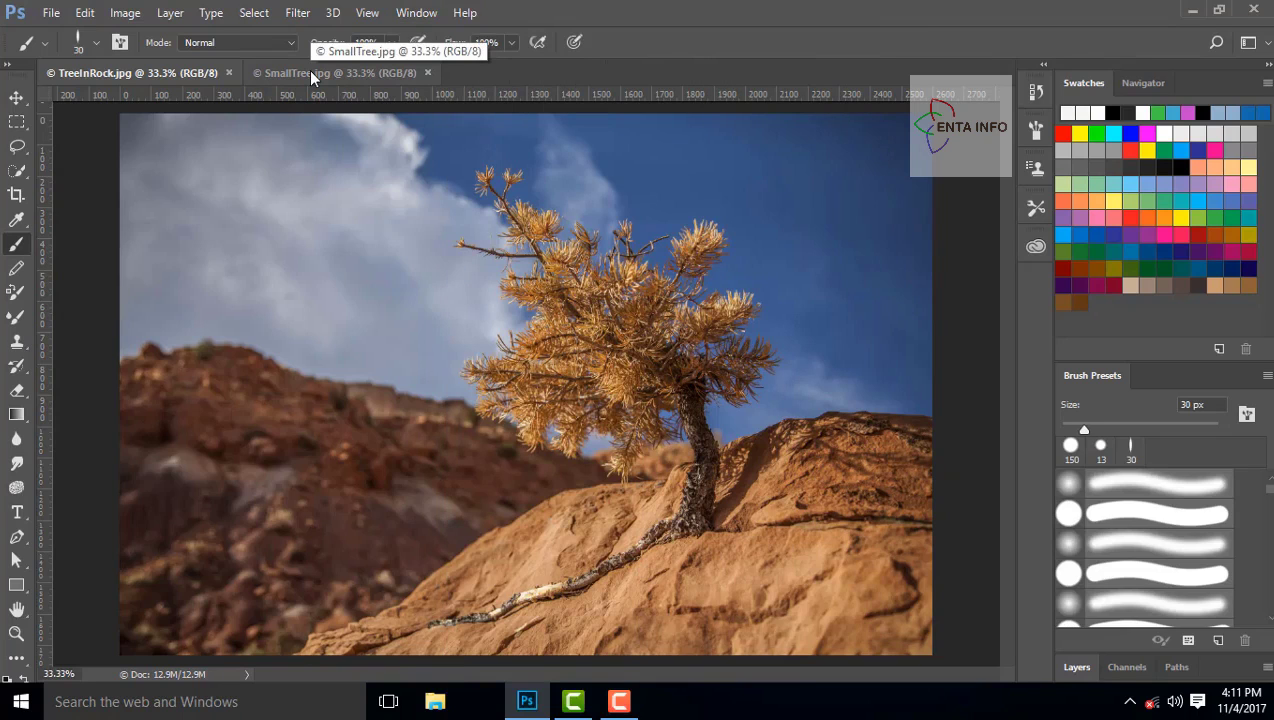
Undock SmallTree.jpg into a floating window and move it right and down.
left_click_drag(309, 70, 307, 113)
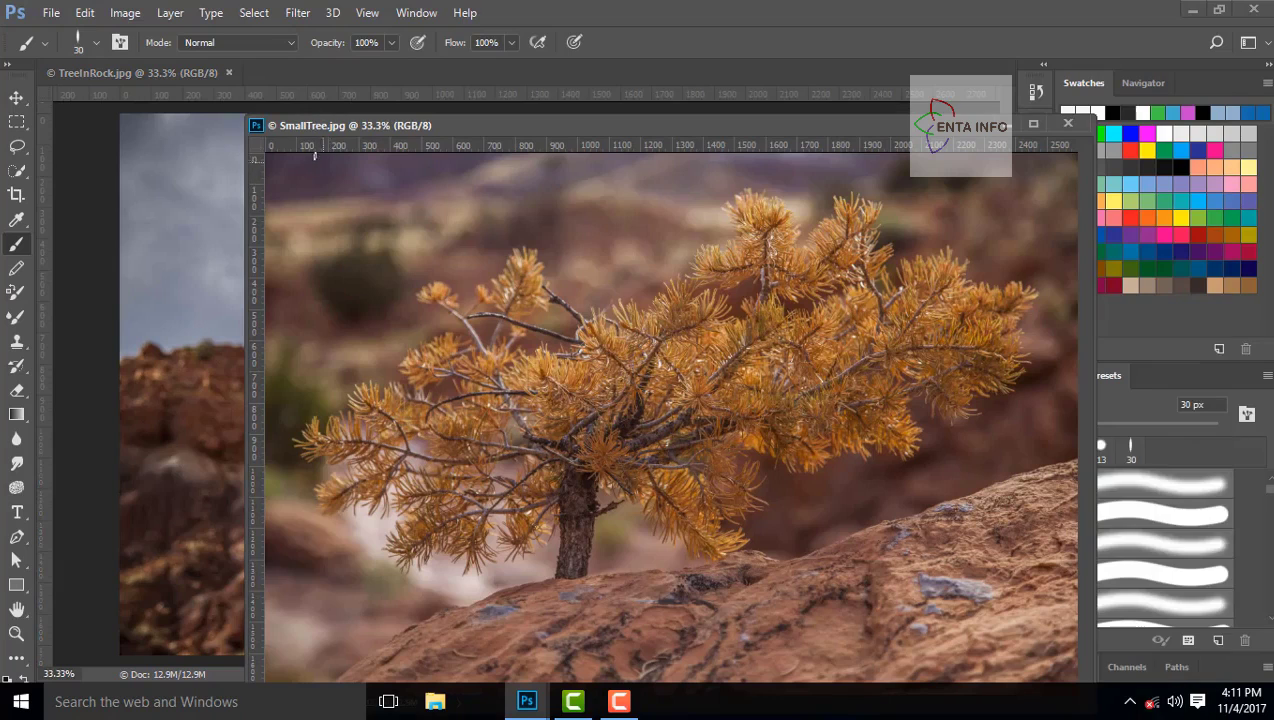
left_click_drag(730, 130, 701, 129)
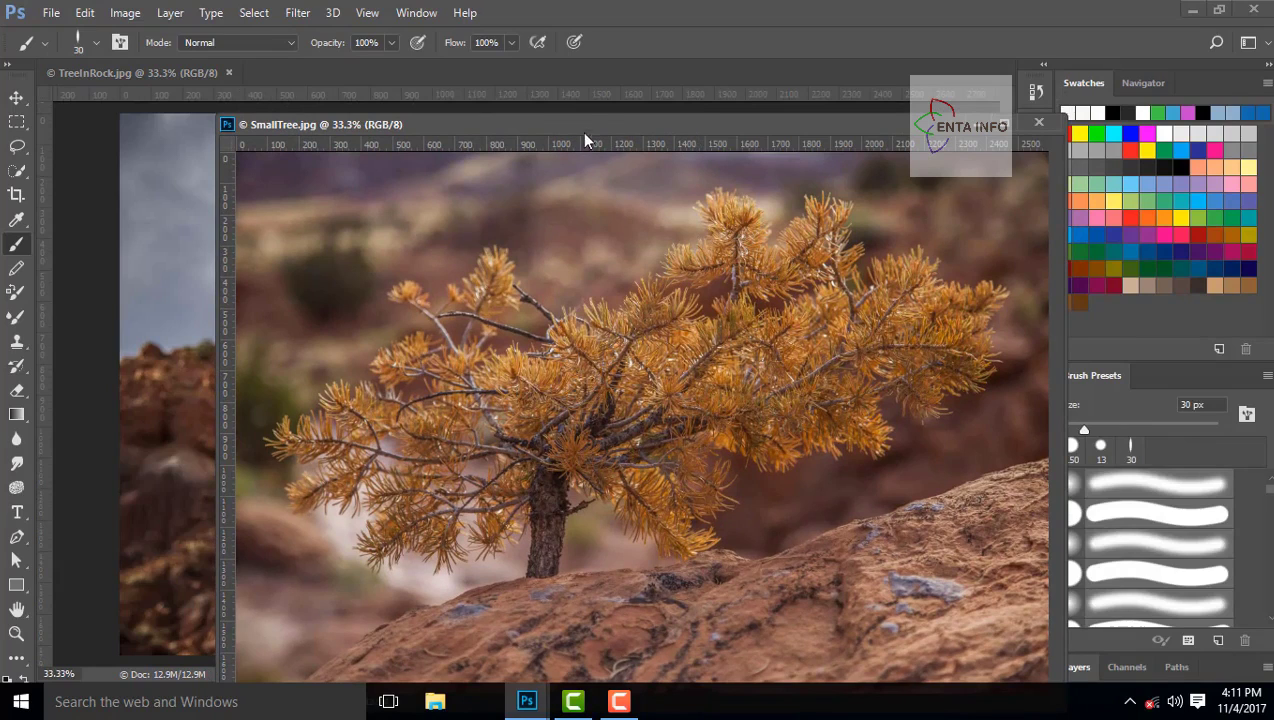
left_click_drag(583, 127, 711, 148)
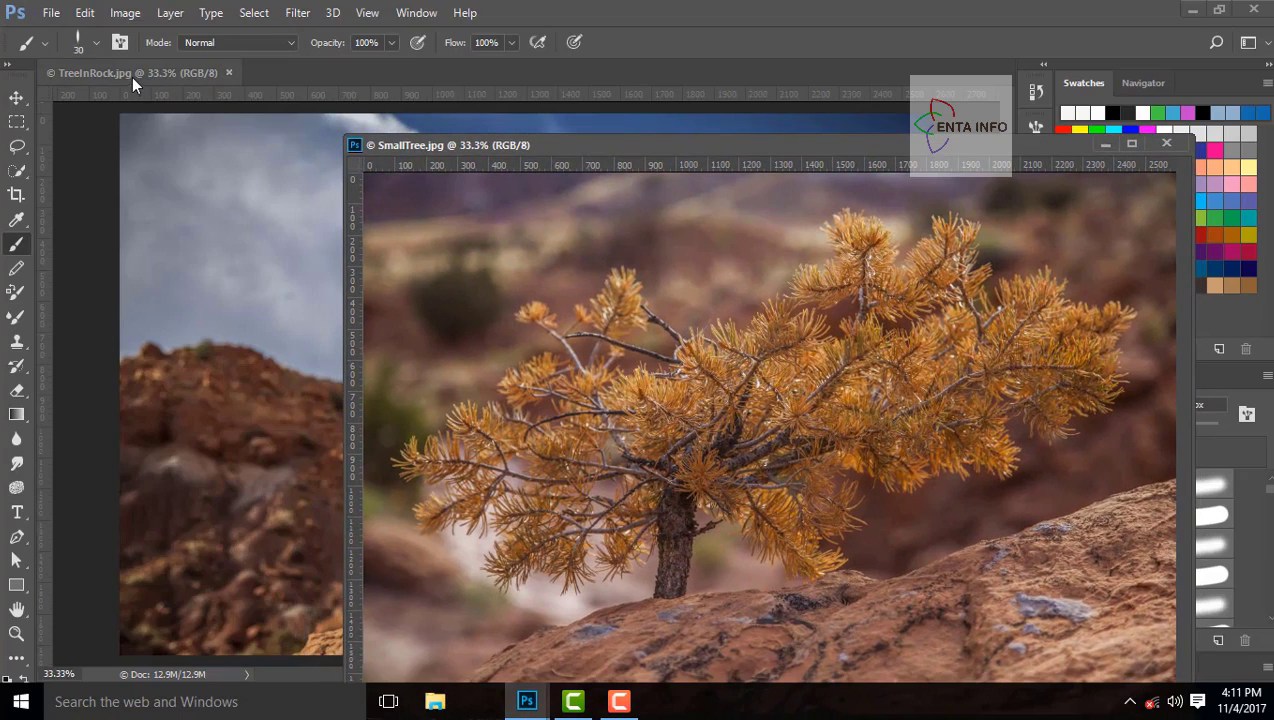
Float TreeInRock.jpg too and cascade the floating document windows.
left_click_drag(201, 86, 205, 138)
left_click(414, 13)
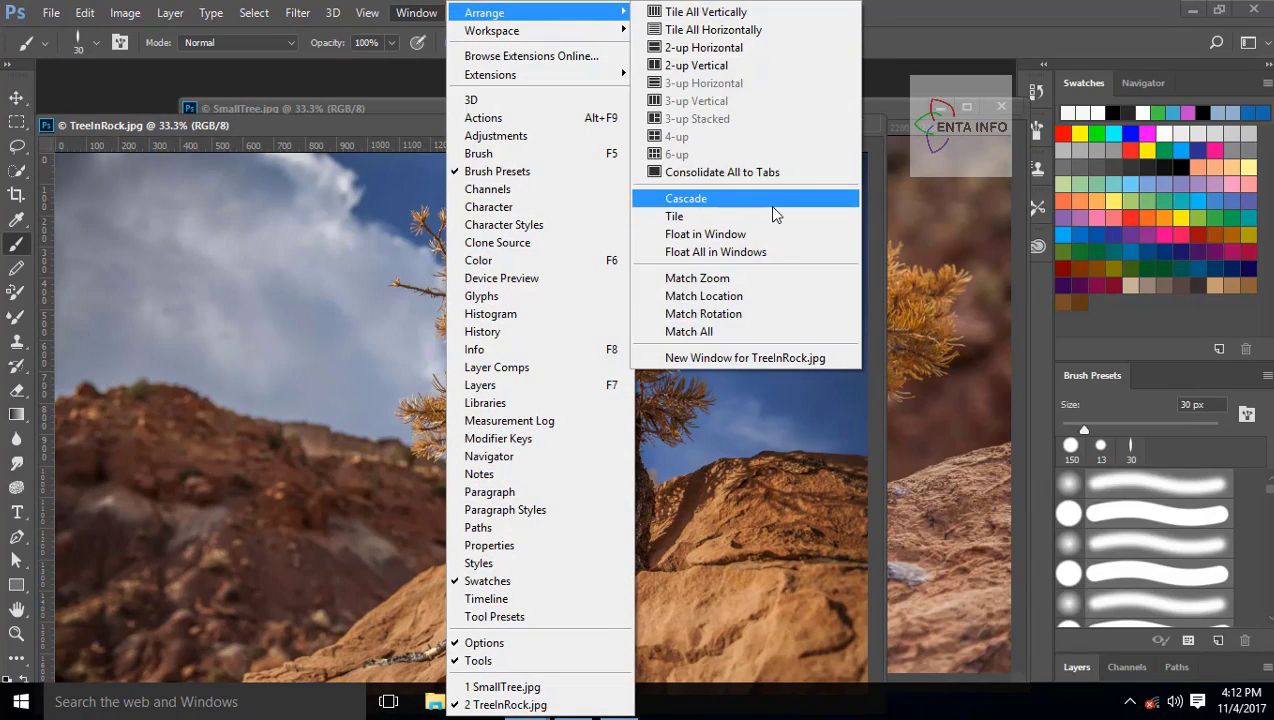
left_click(767, 200)
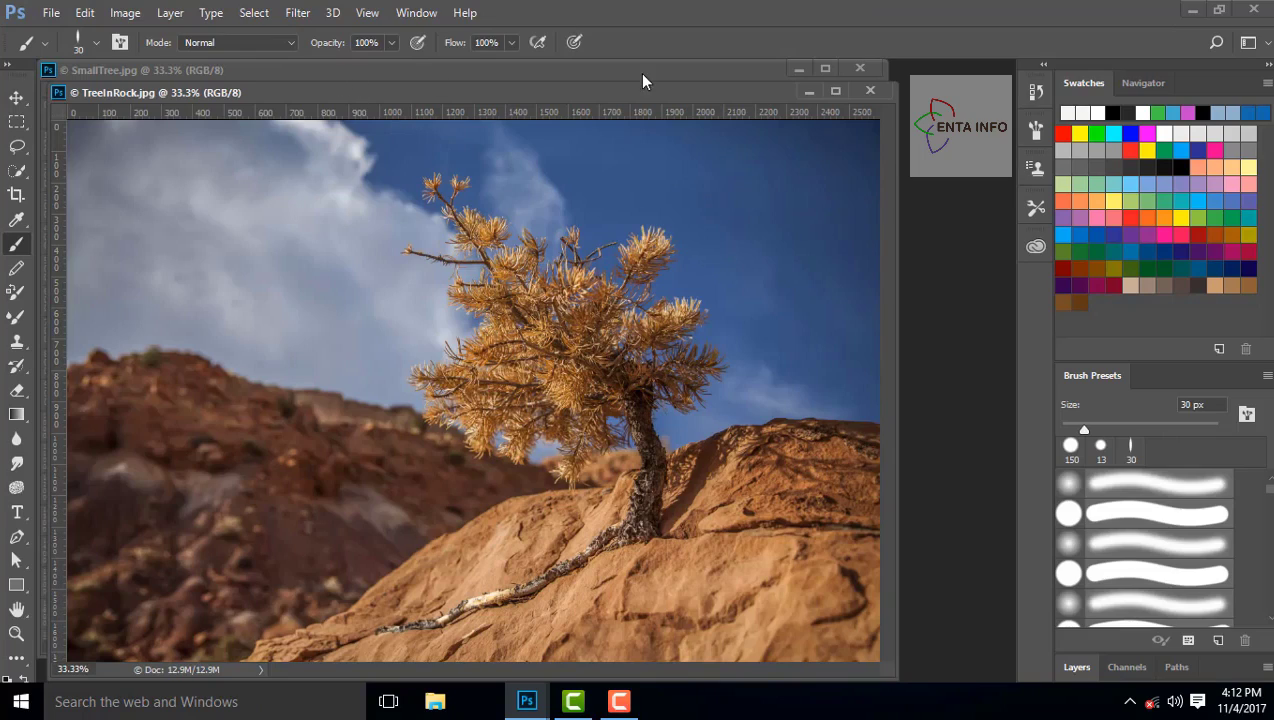
Dock SmallTree into the TreeInRock window as a tab, float it again, then re-dock it.
left_click_drag(418, 76, 443, 118)
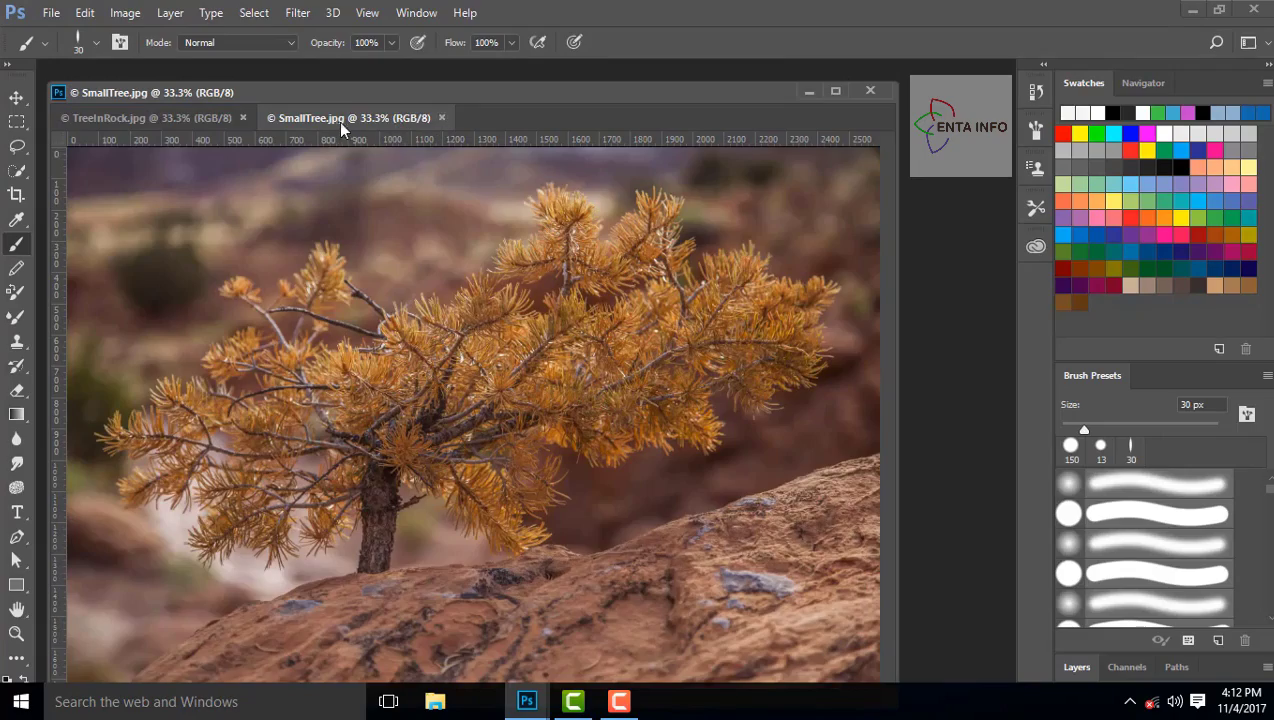
left_click_drag(340, 121, 310, 125)
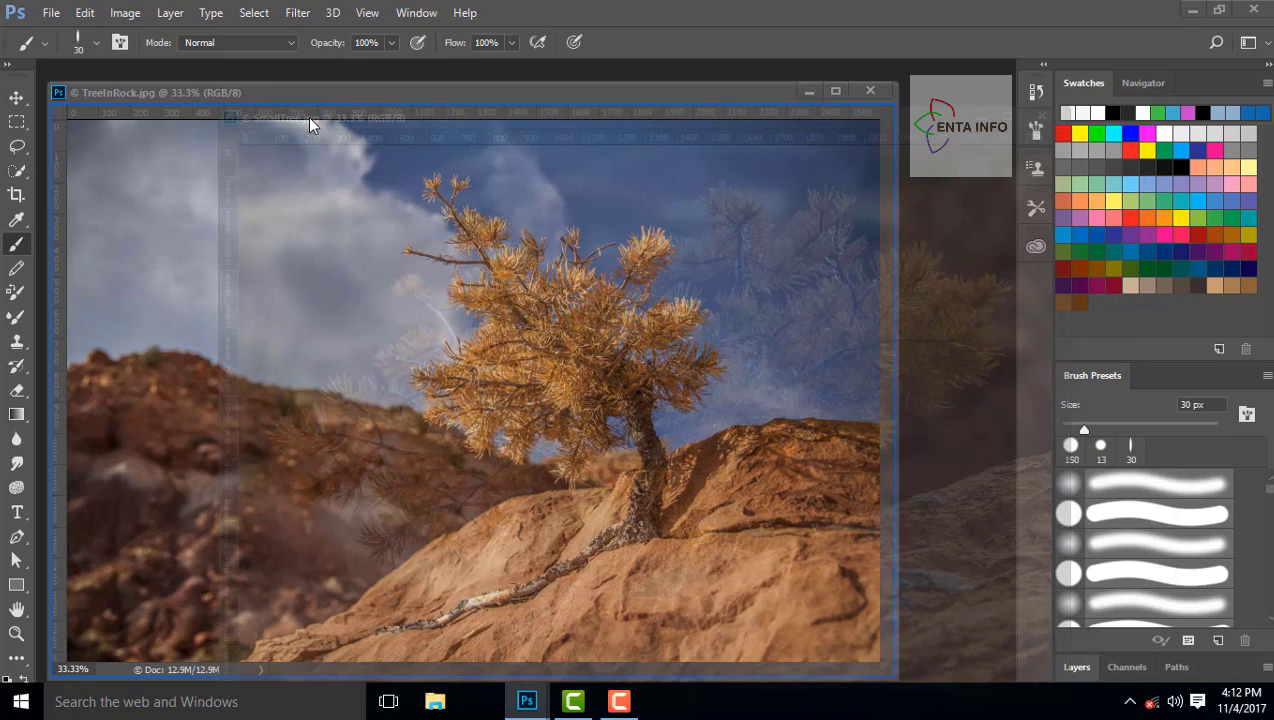
left_click_drag(308, 116, 509, 76)
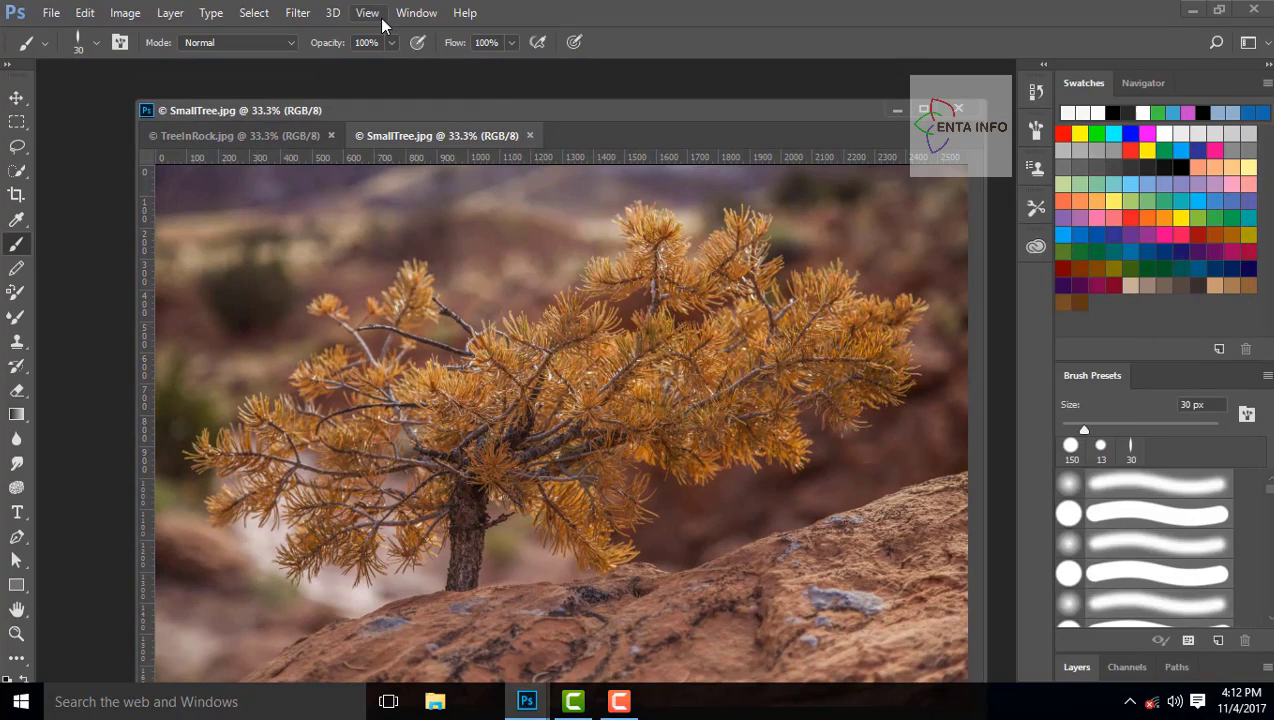
Apply Window > Arrange > Consolidate All to Tabs.
left_click(416, 14)
mouse_move(522, 13)
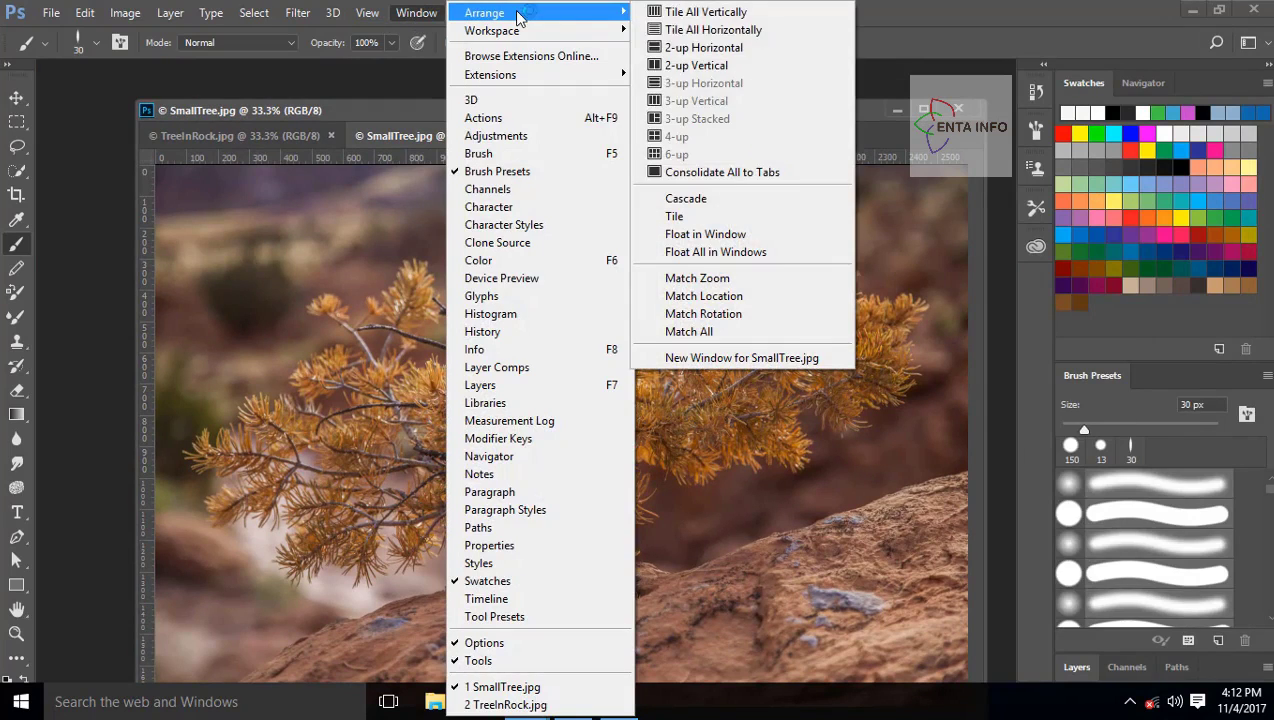
left_click(717, 174)
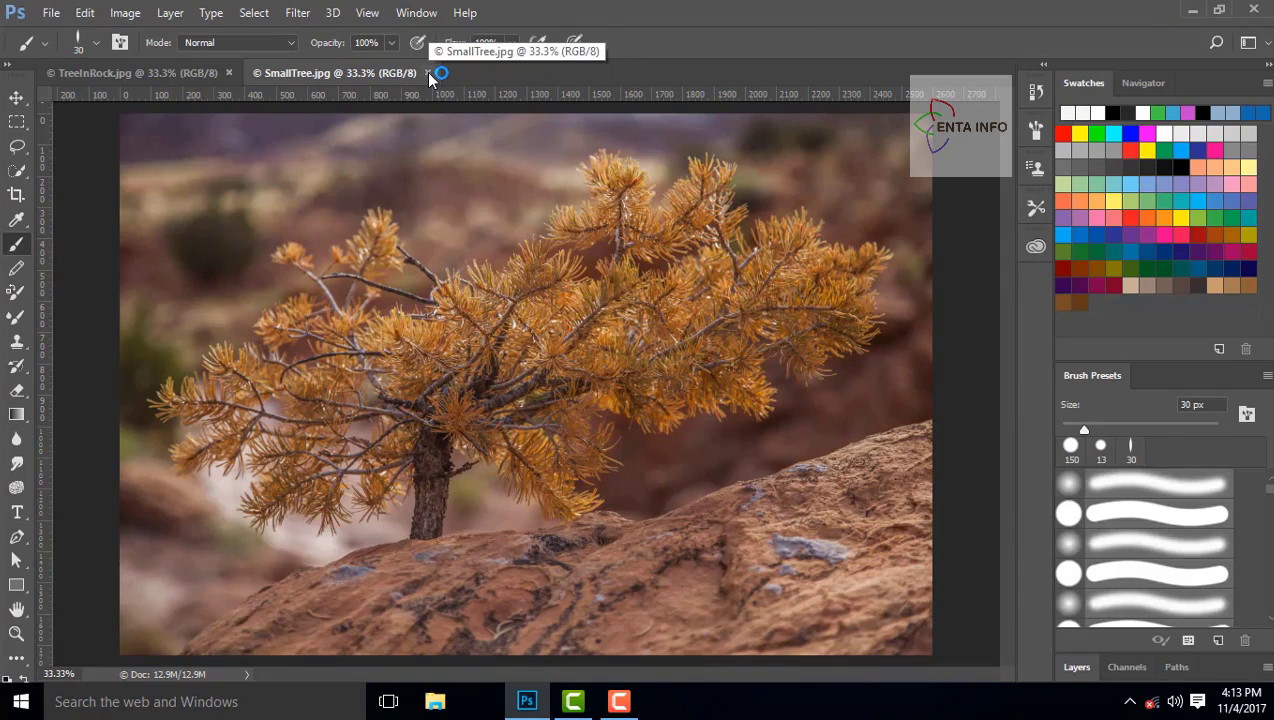
left_click(50, 12)
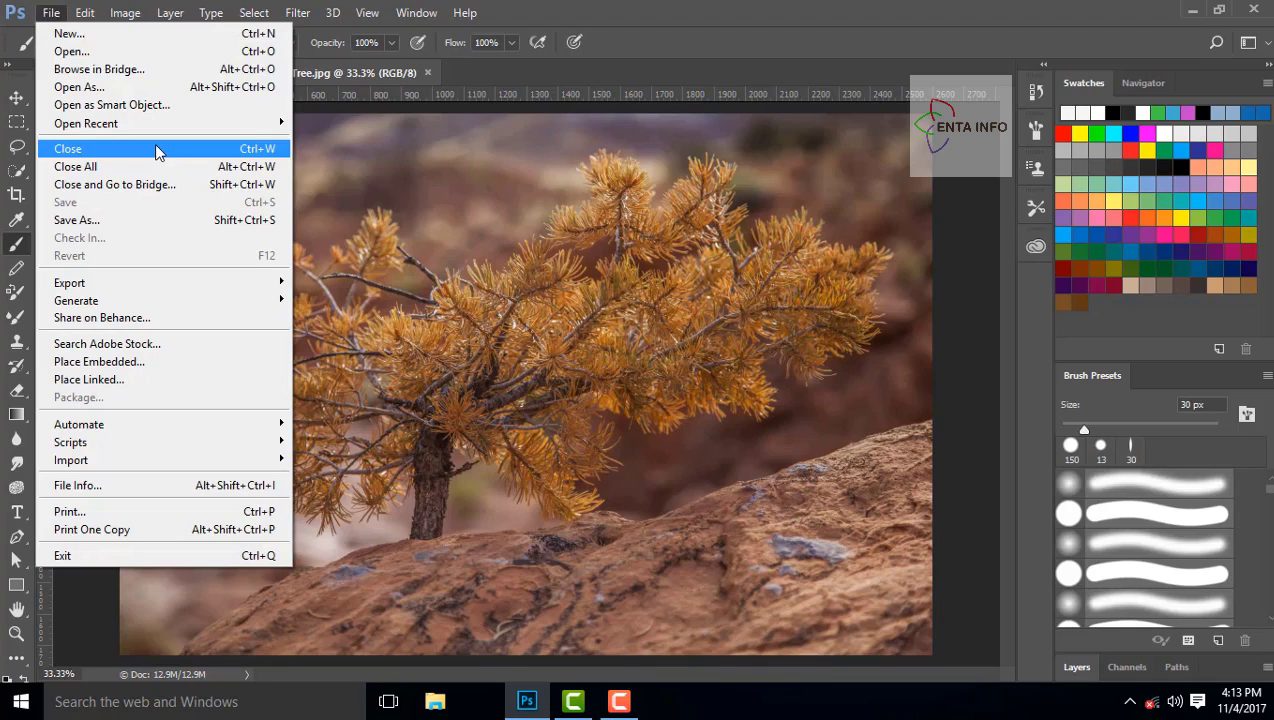
left_click(143, 166)
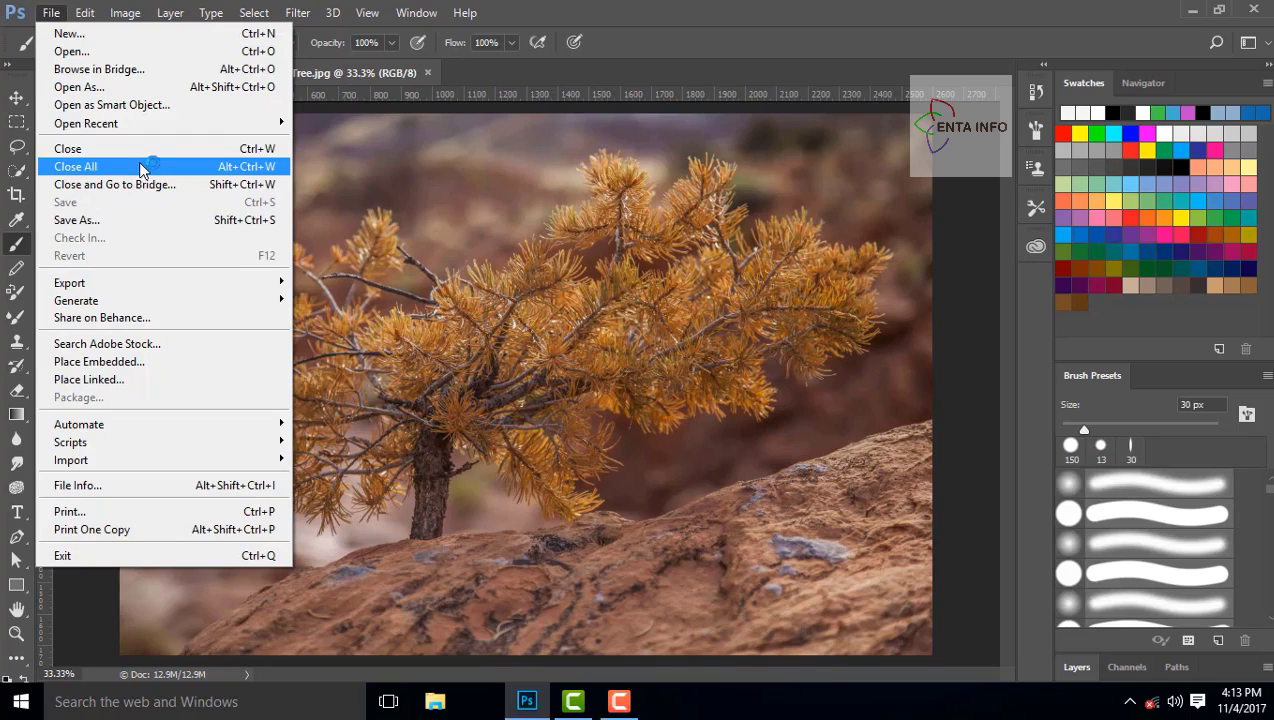
key("Escape")
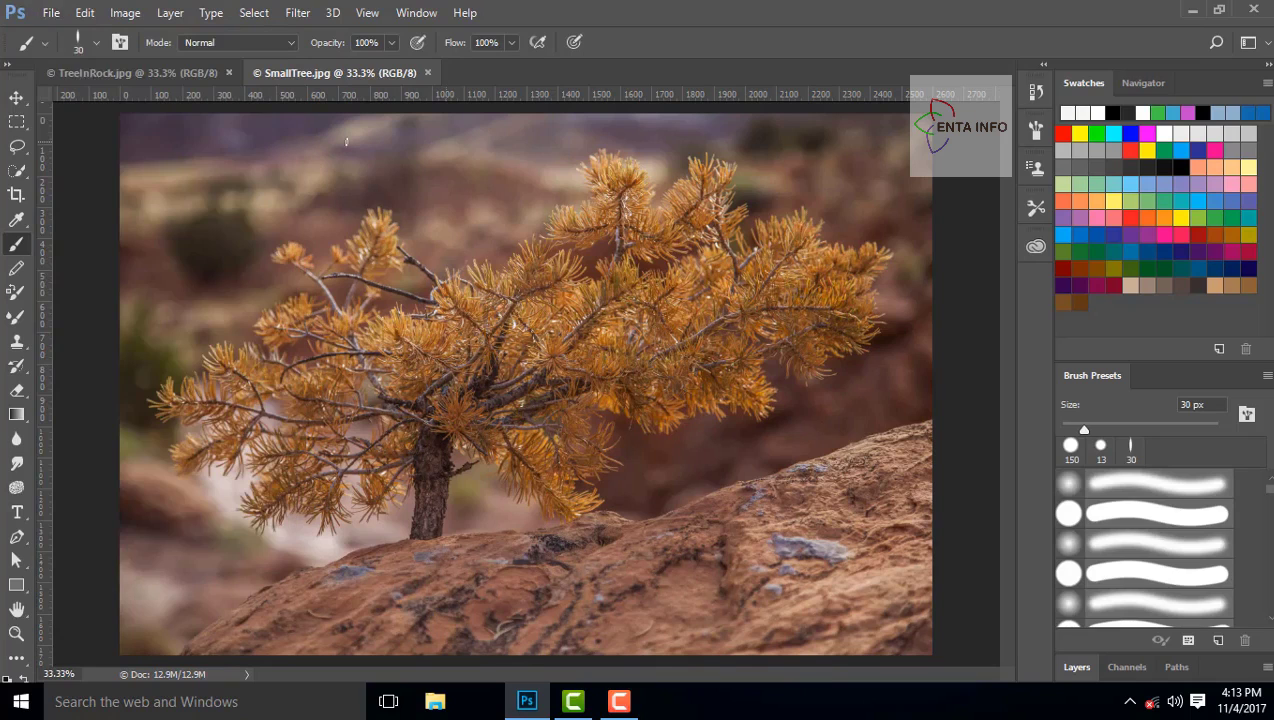
left_click(84, 13)
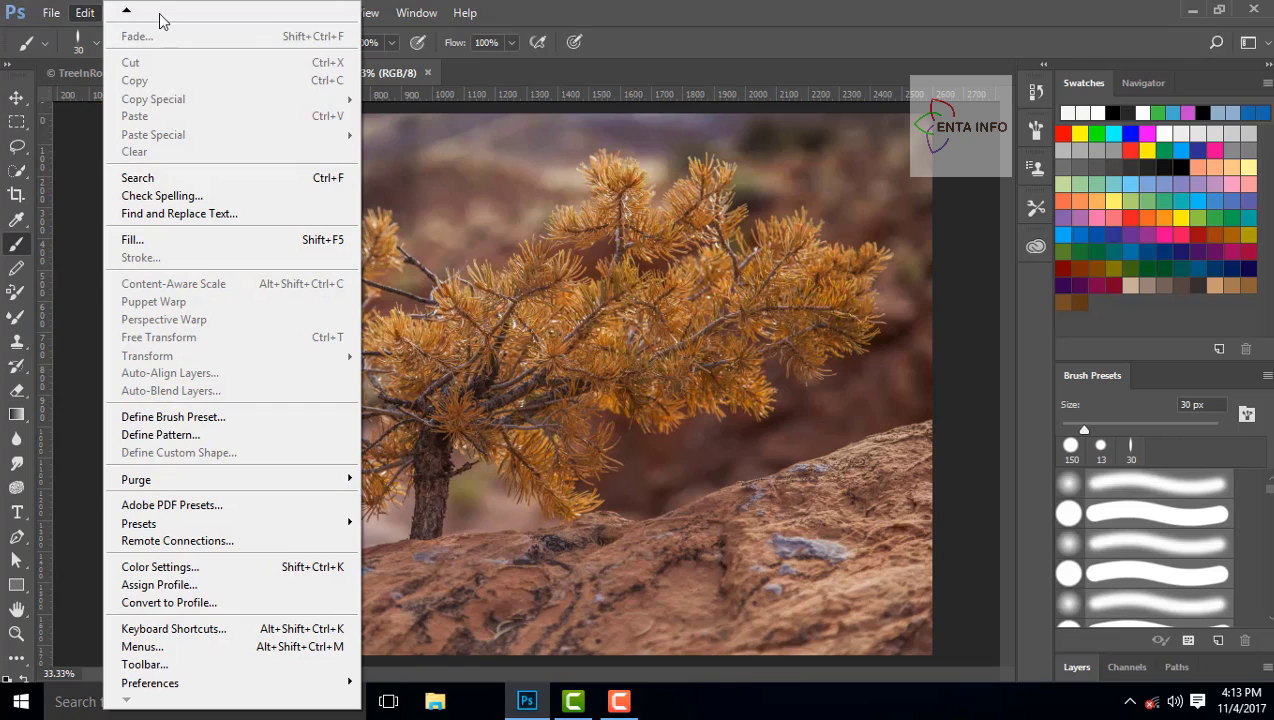
mouse_move(155, 688)
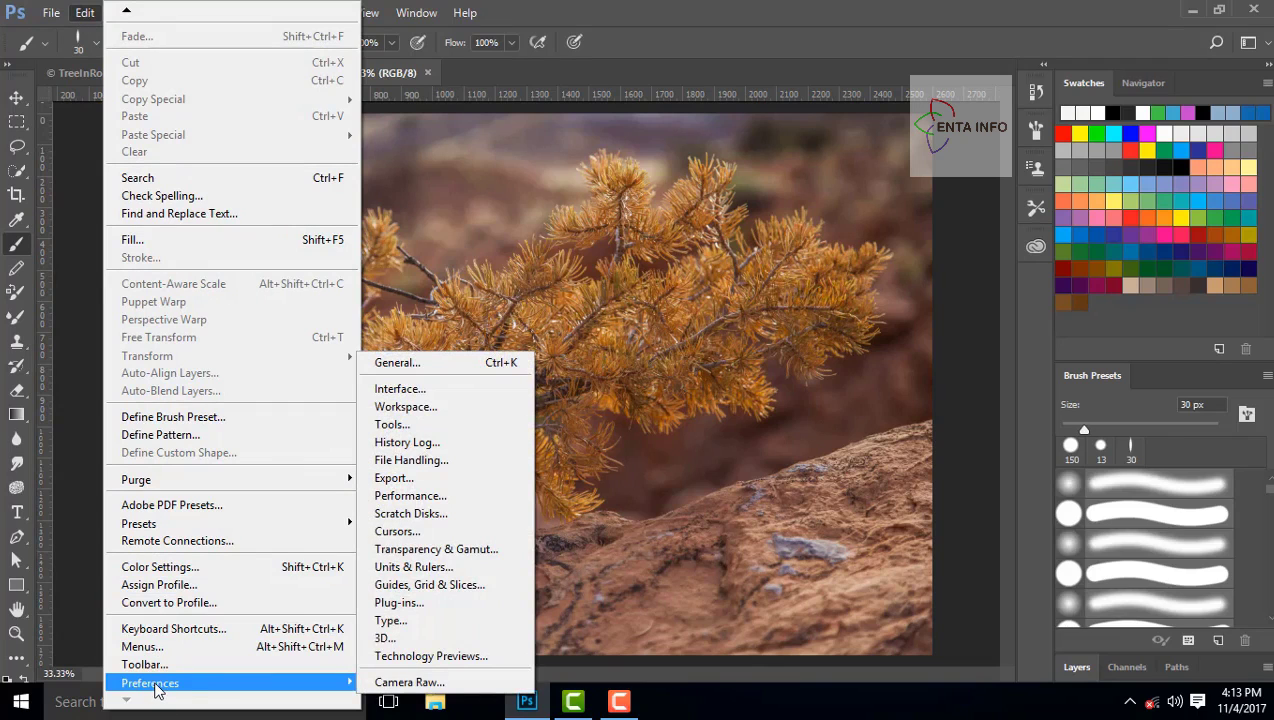
left_click(430, 406)
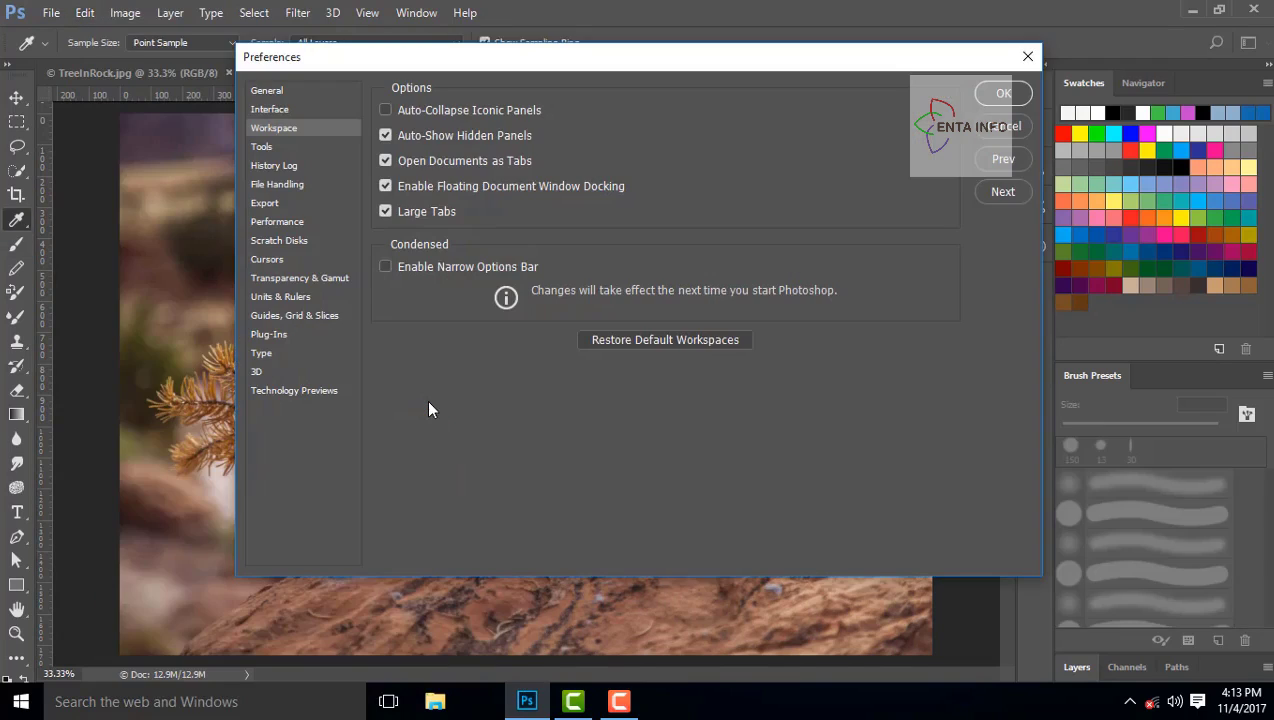
left_click(388, 161)
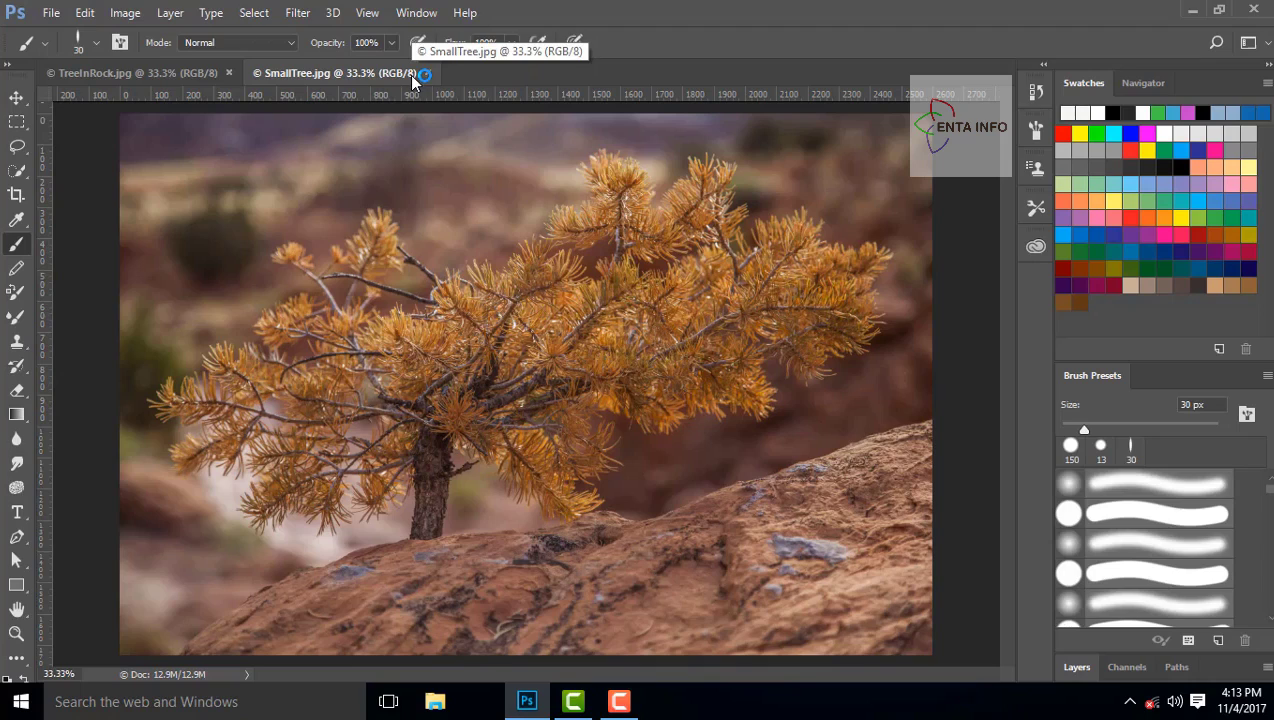
left_click(85, 12)
mouse_move(236, 688)
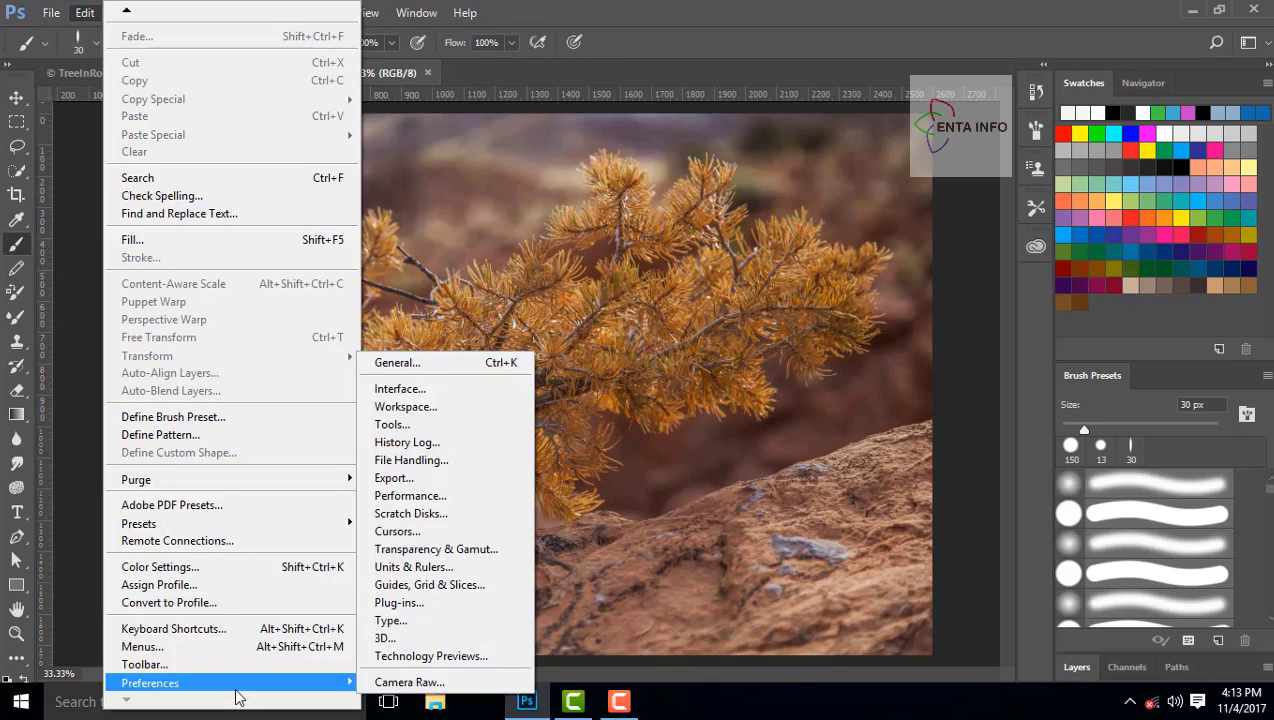
key("Escape")
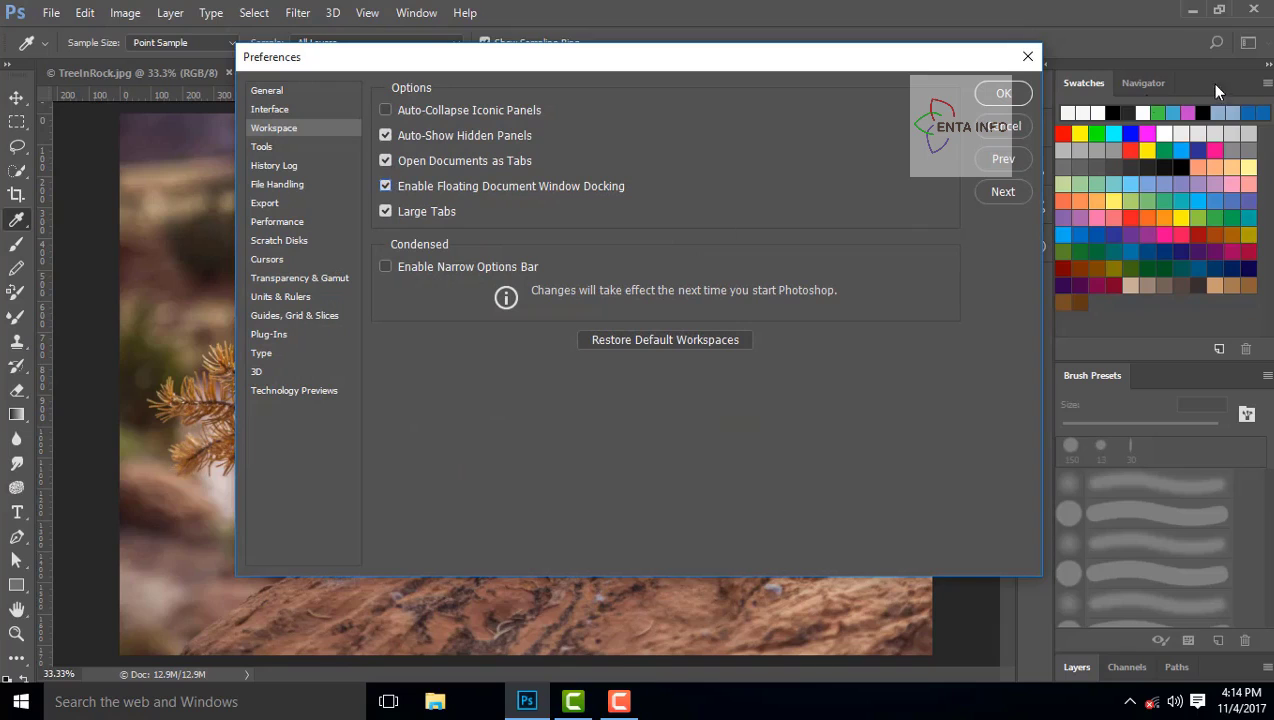
left_click(1003, 93)
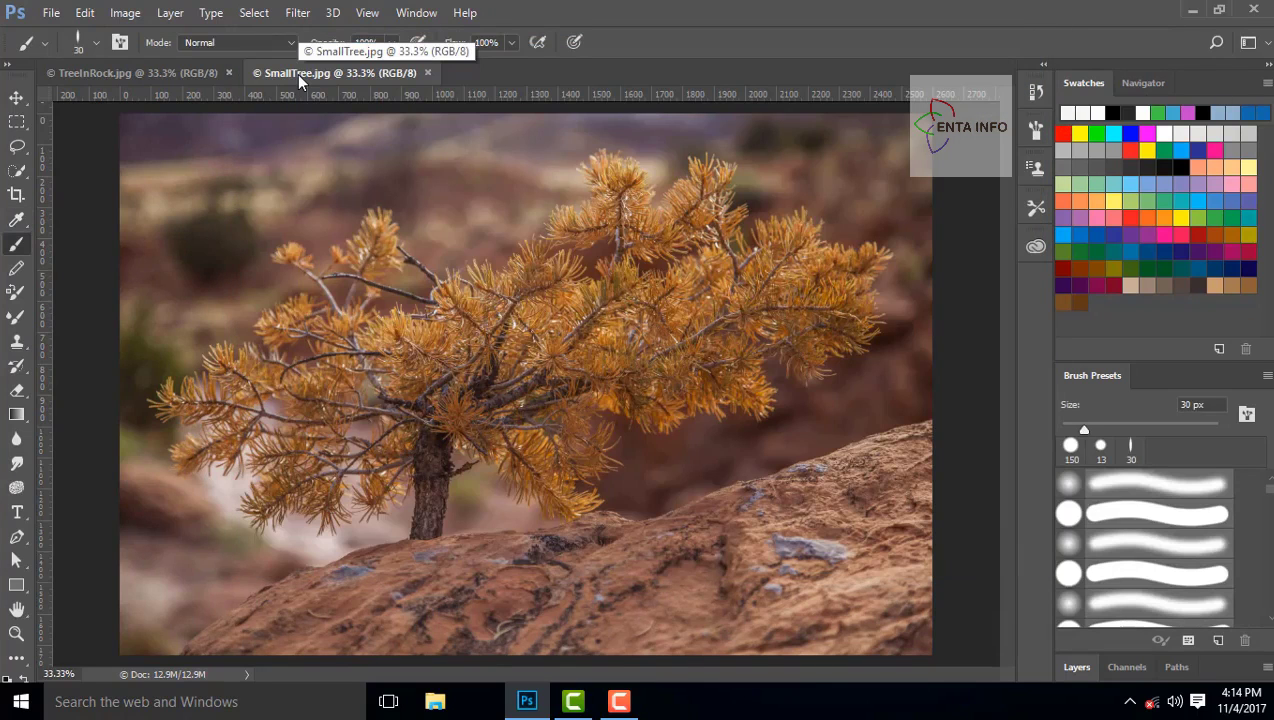
Float SmallTree.jpg, minimize it, restore it from the Window menu, then minimize it again.
left_click_drag(297, 74, 299, 130)
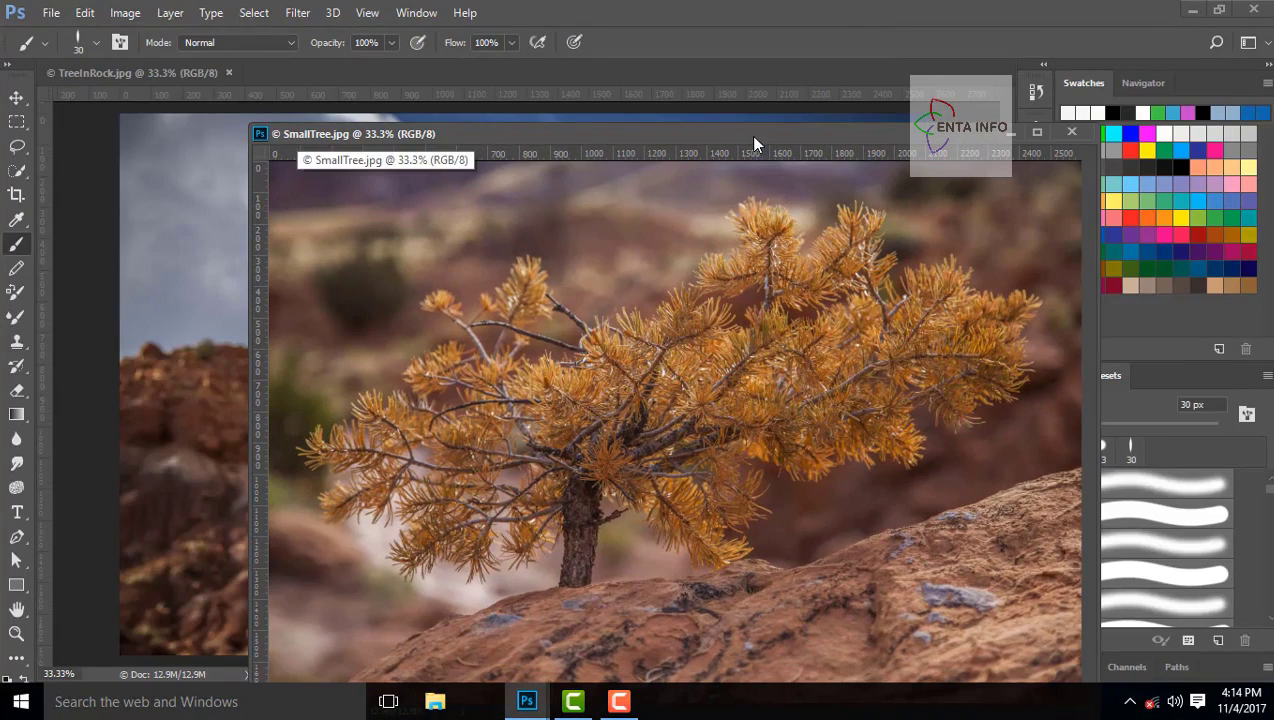
left_click(1006, 132)
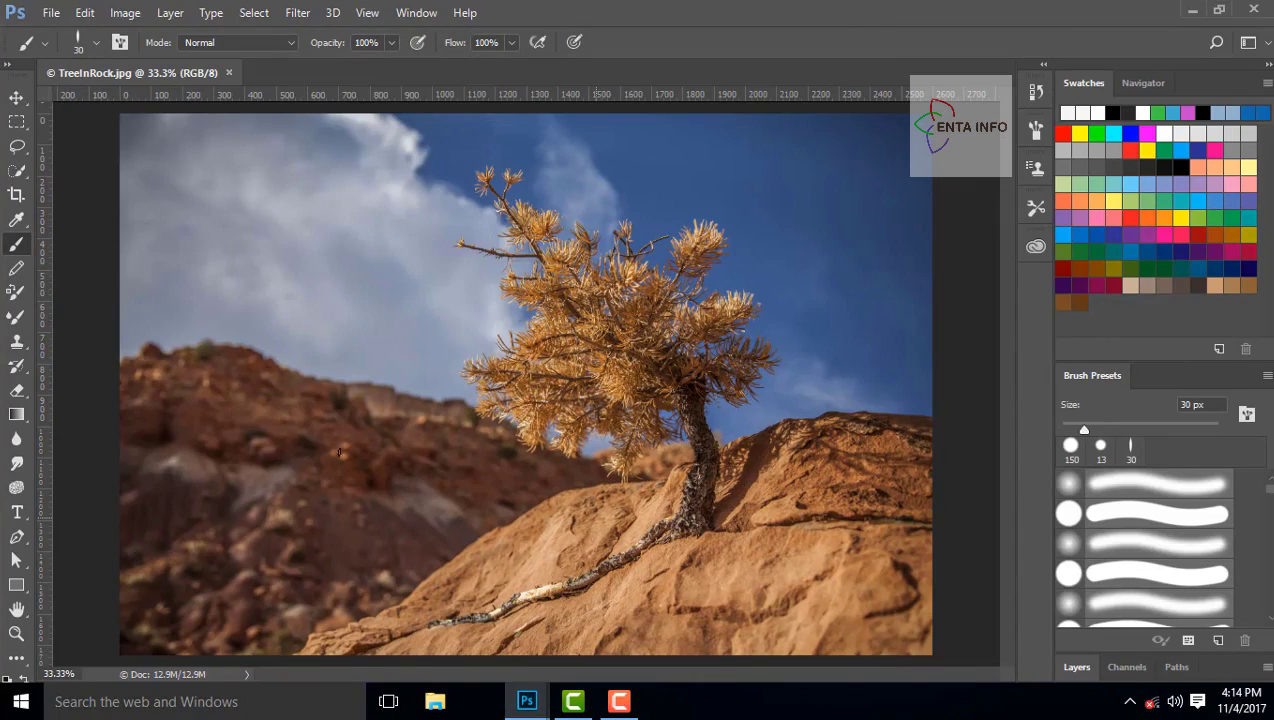
left_click(416, 13)
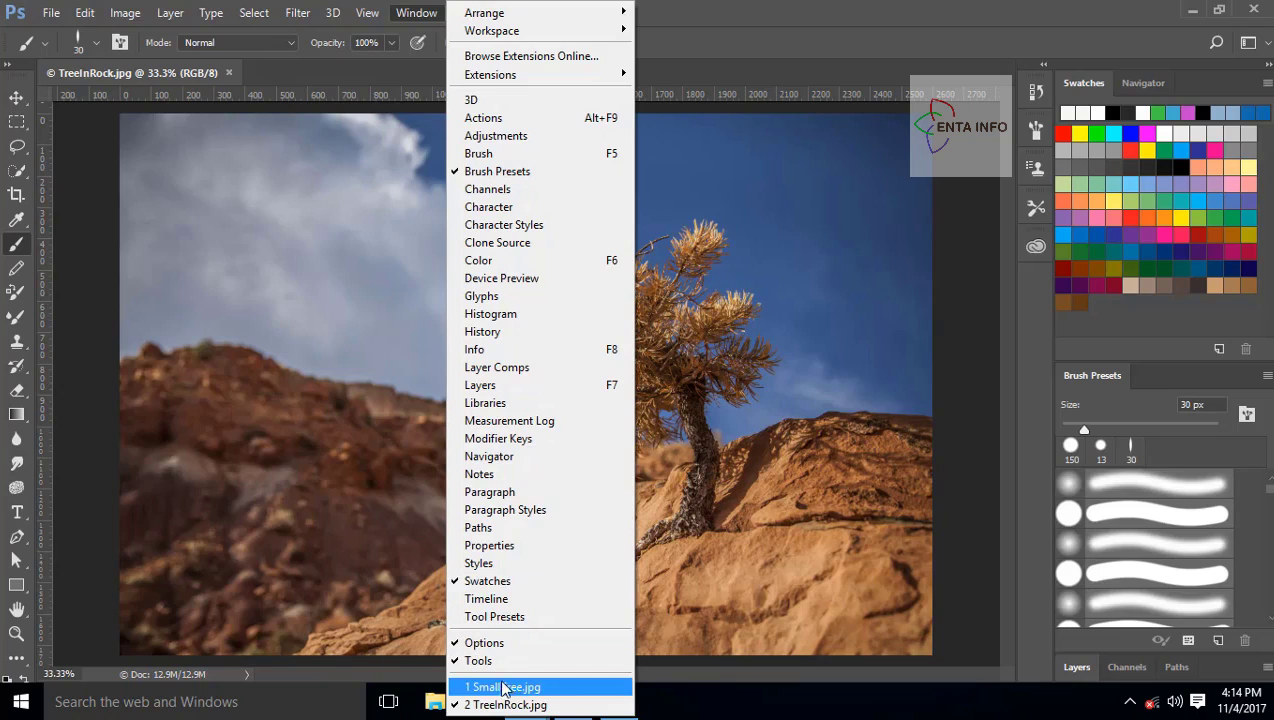
left_click(549, 690)
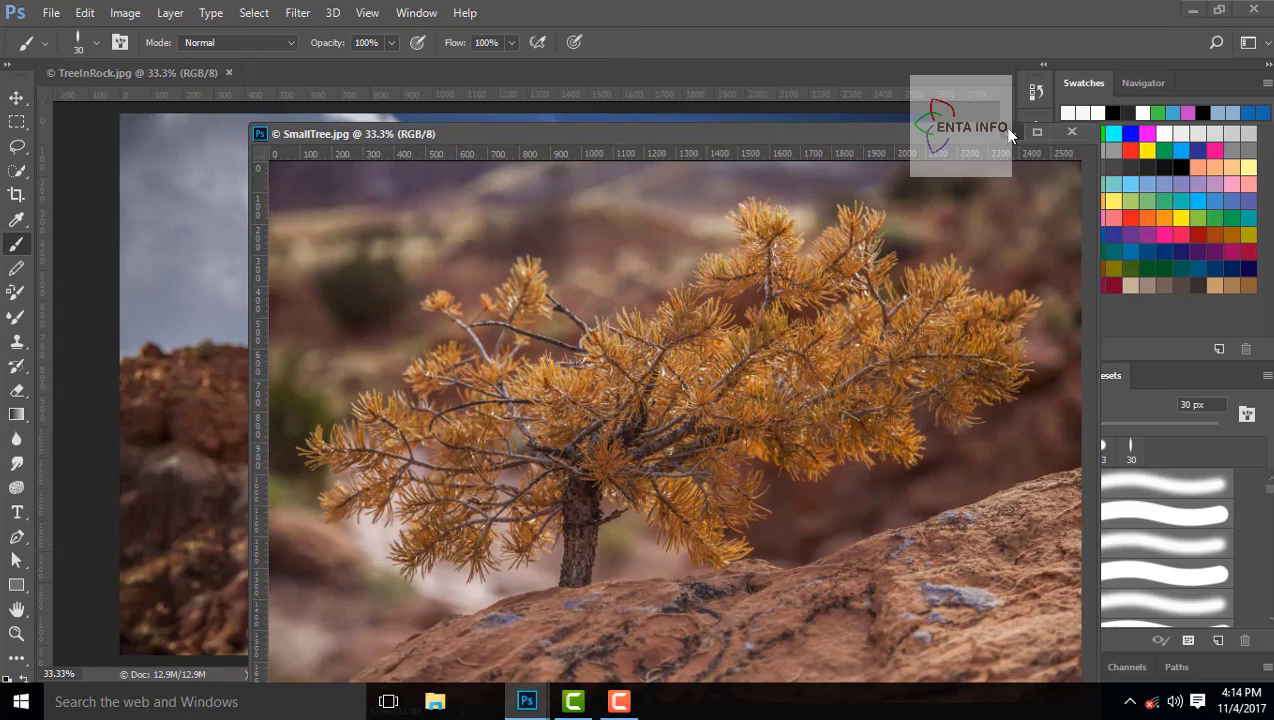
left_click(1010, 132)
Dock all open photos back into tabs with Consolidate All to Tabs.
left_click(416, 13)
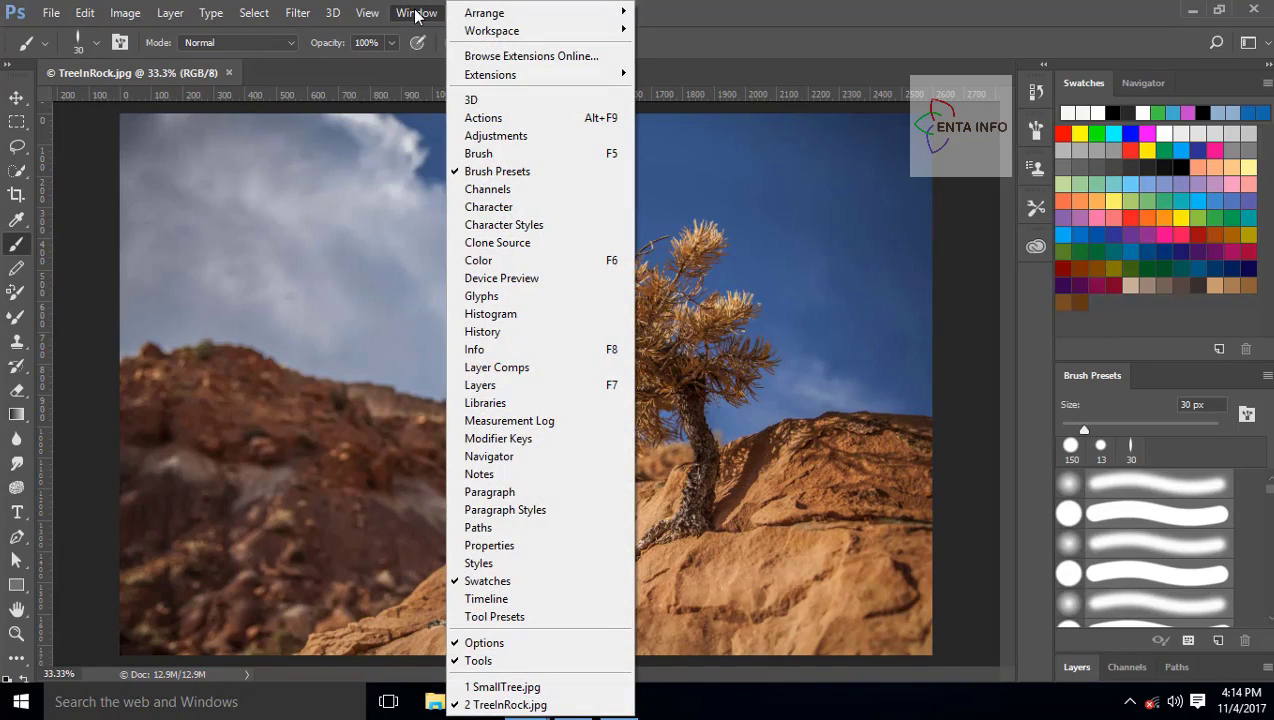
mouse_move(505, 13)
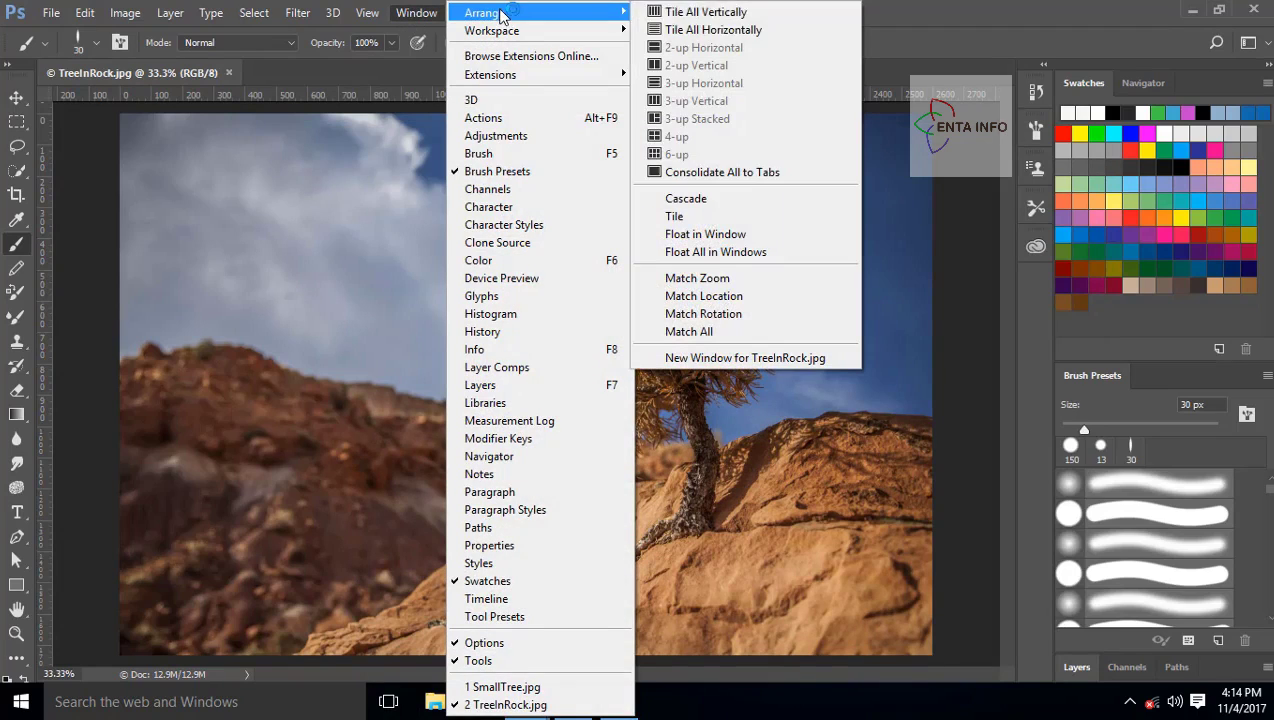
left_click(765, 177)
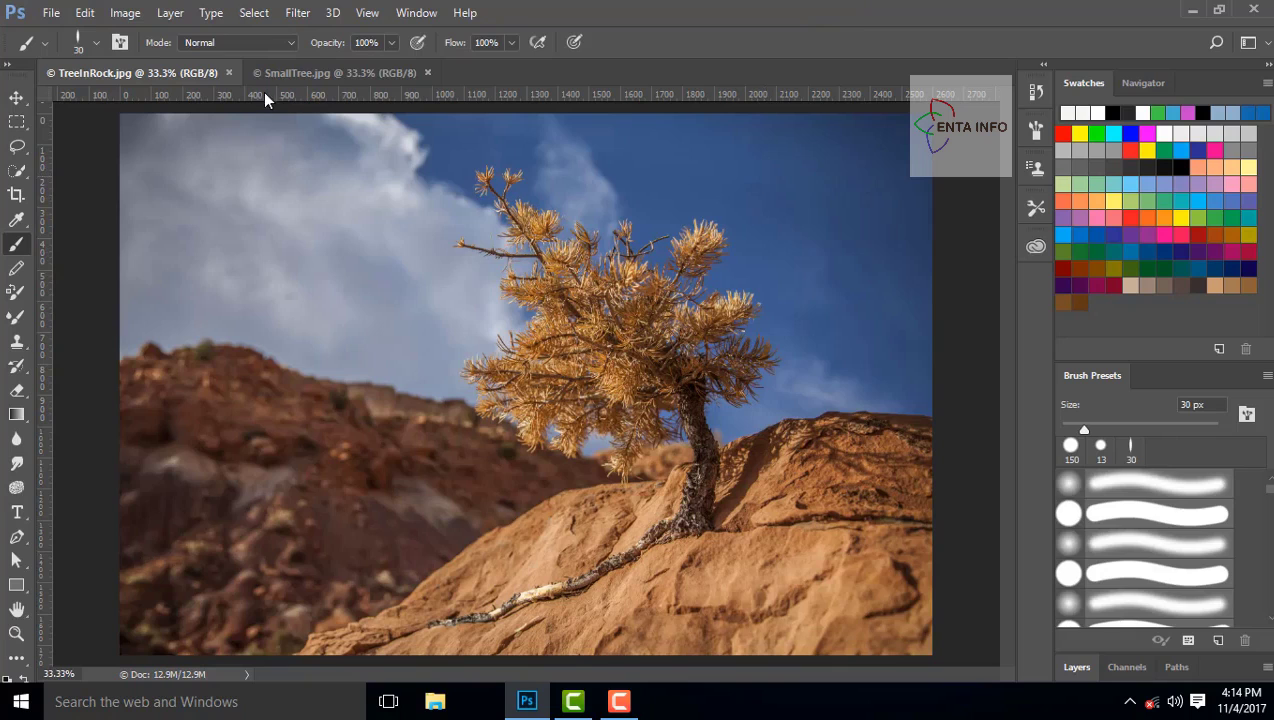
left_click(51, 13)
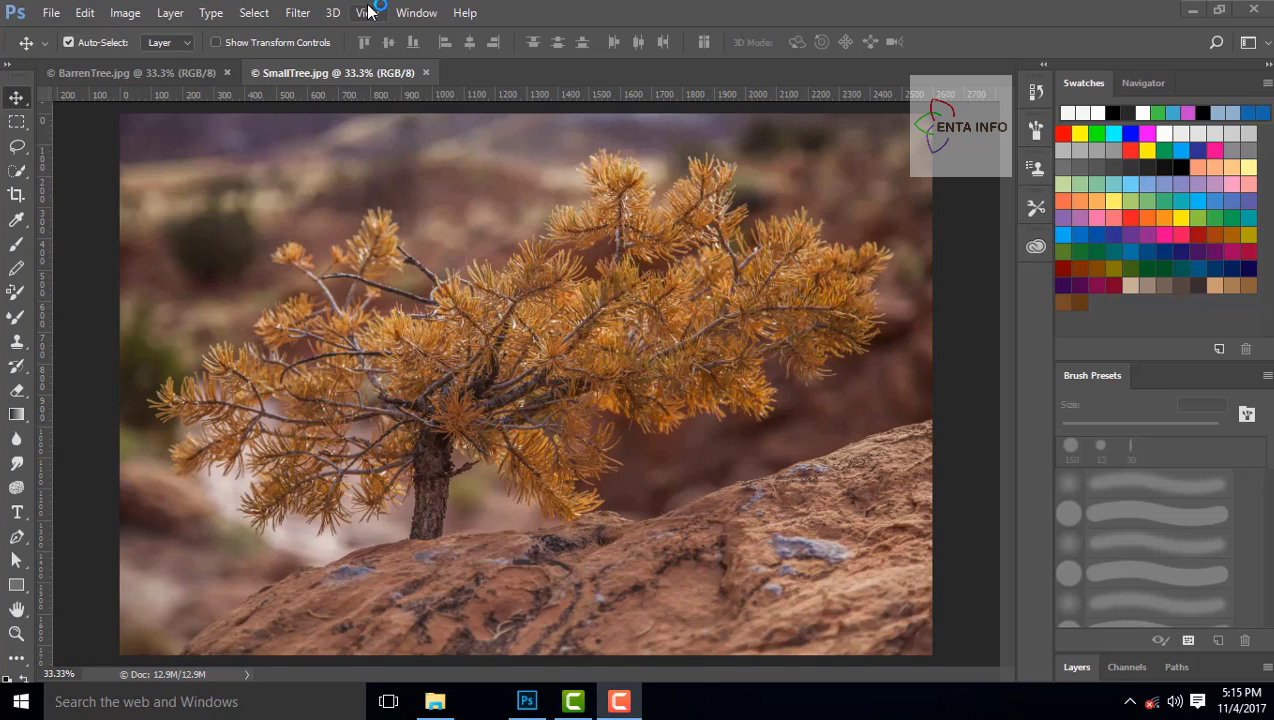
Zoom SmallTree.jpg in to 50%, back out to 33.33%, then fit it on screen.
left_click(368, 12)
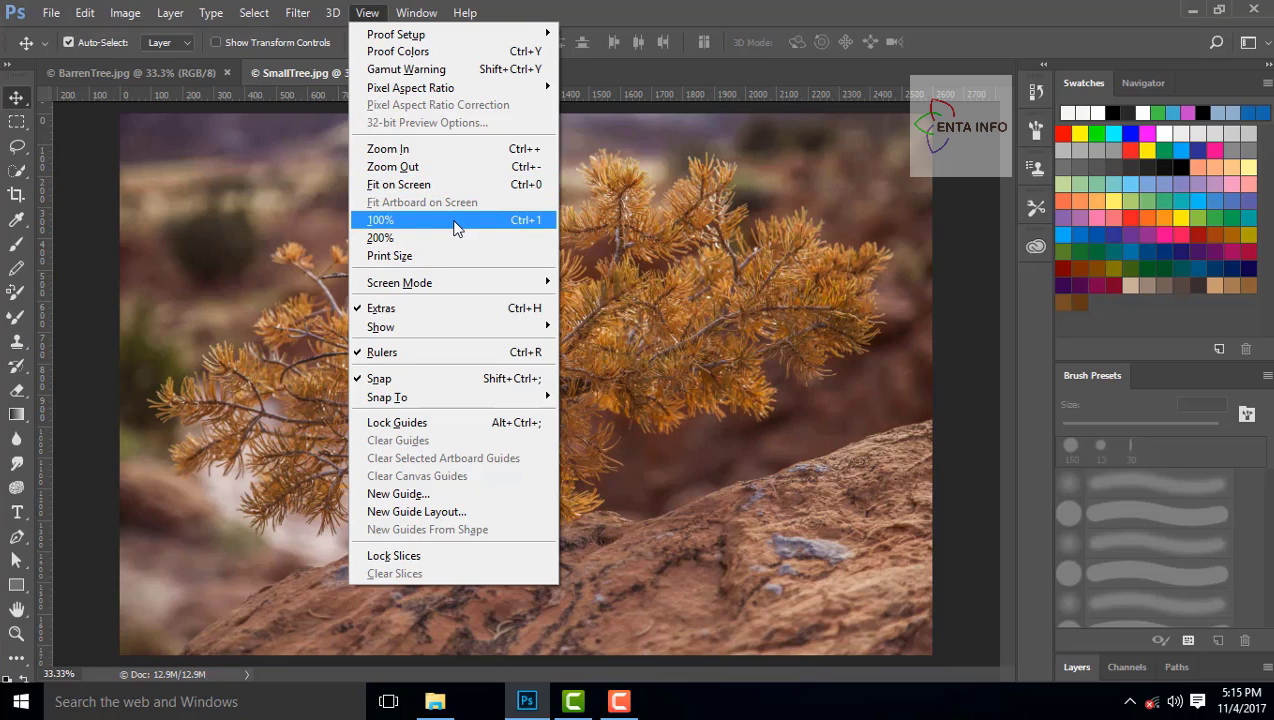
left_click(445, 157)
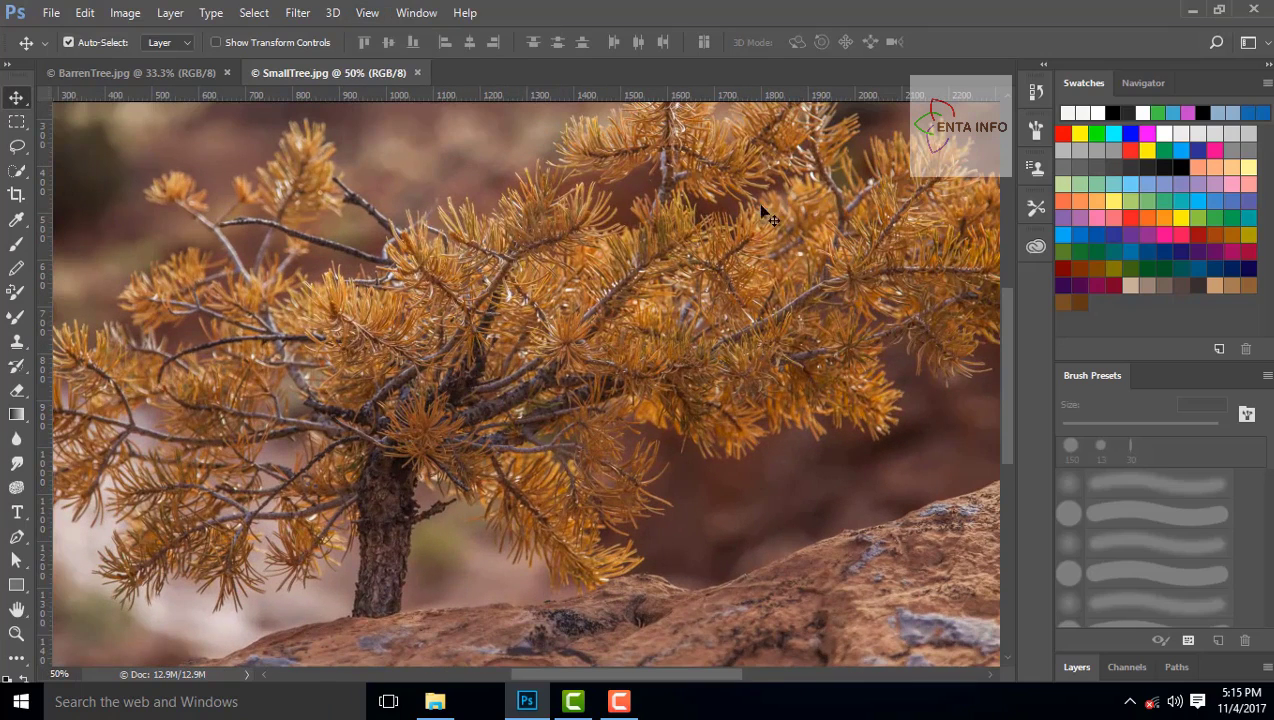
left_click(368, 13)
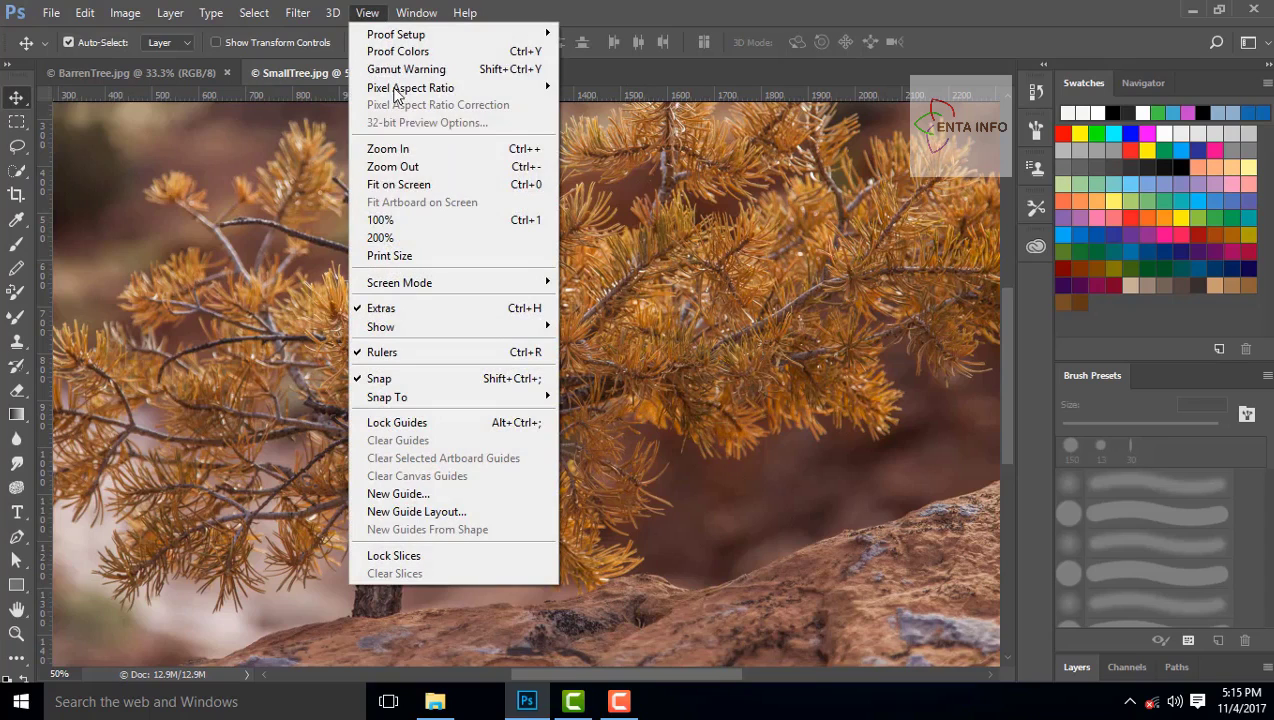
left_click(415, 168)
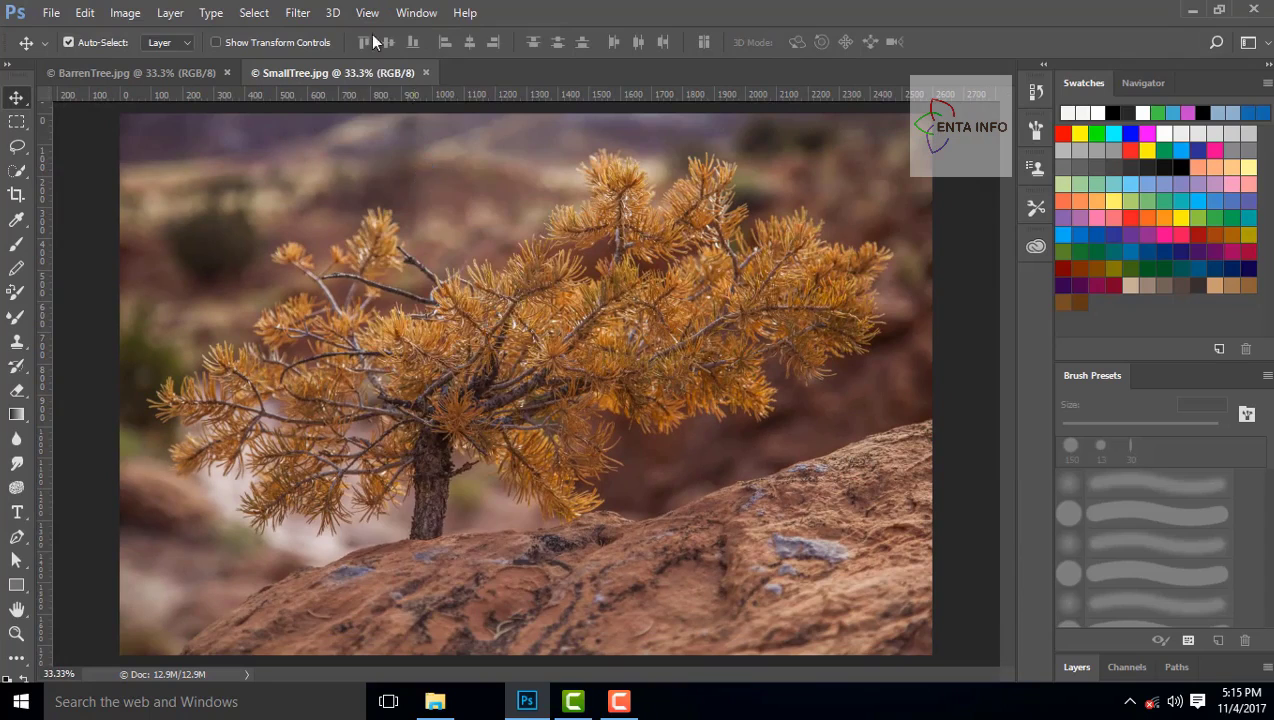
left_click(368, 13)
left_click(393, 186)
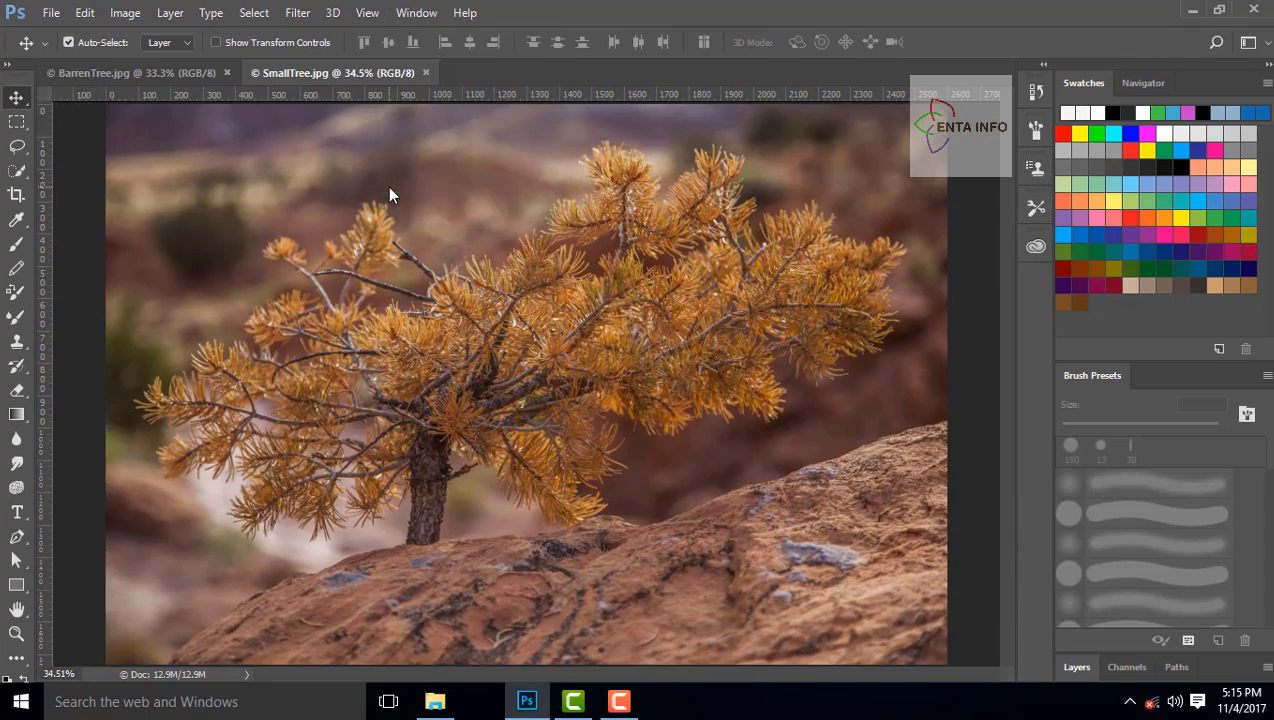
Show SmallTree.jpg at 100%, zoom out with Ctrl+-, then back in to 66.7% with Ctrl++.
left_click(366, 12)
left_click(434, 217)
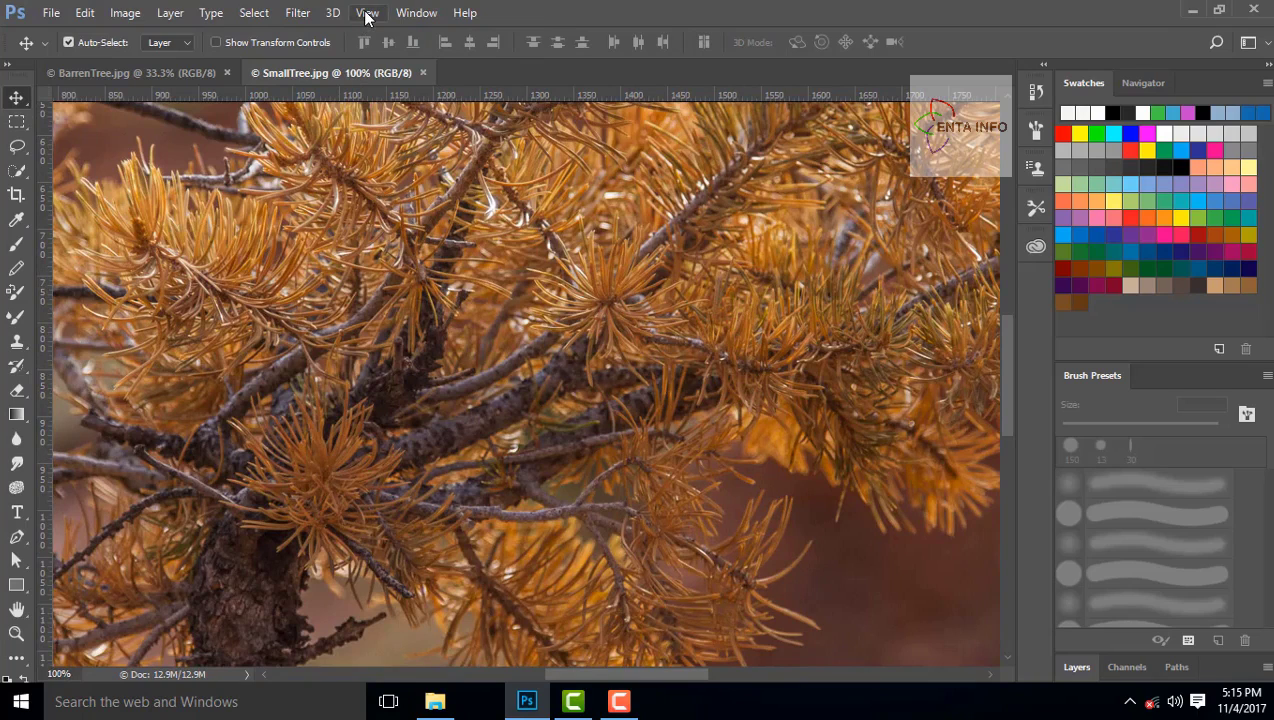
key("ctrl")
key("ctrl+minus")
key("ctrl+minus")
key("ctrl+minus")
key("ctrl+minus")
key("ctrl+minus")
key("ctrl+minus")
key("ctrl+minus")
key("ctrl+minus")
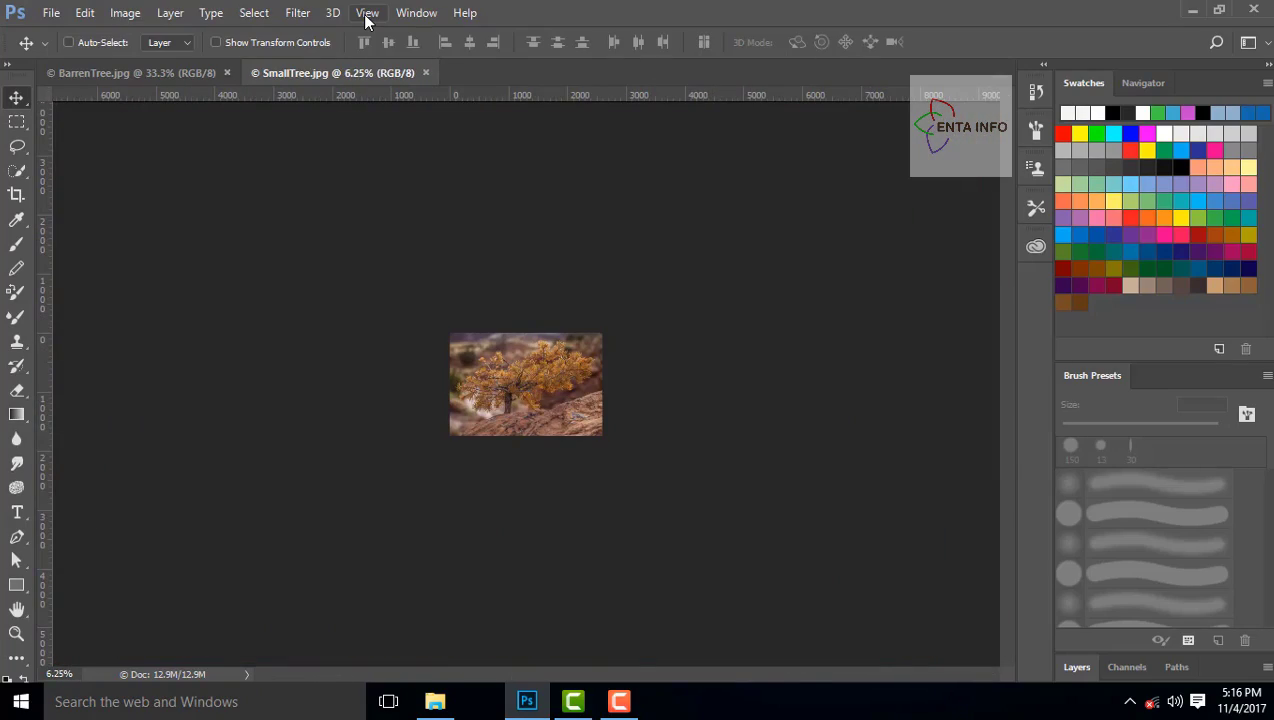
key("ctrl+plus")
key("ctrl+plus")
key("ctrl+plus")
key("ctrl+plus")
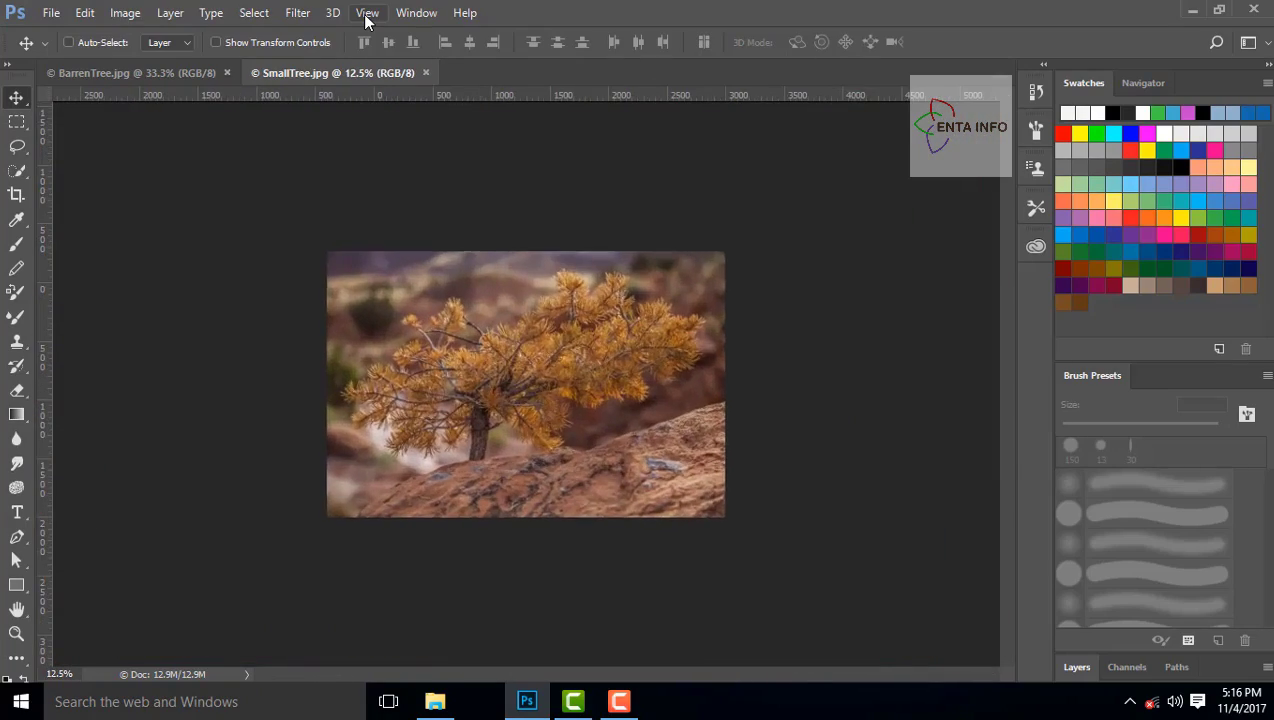
key("ctrl+plus")
key("ctrl+plus")
key("ctrl+plus")
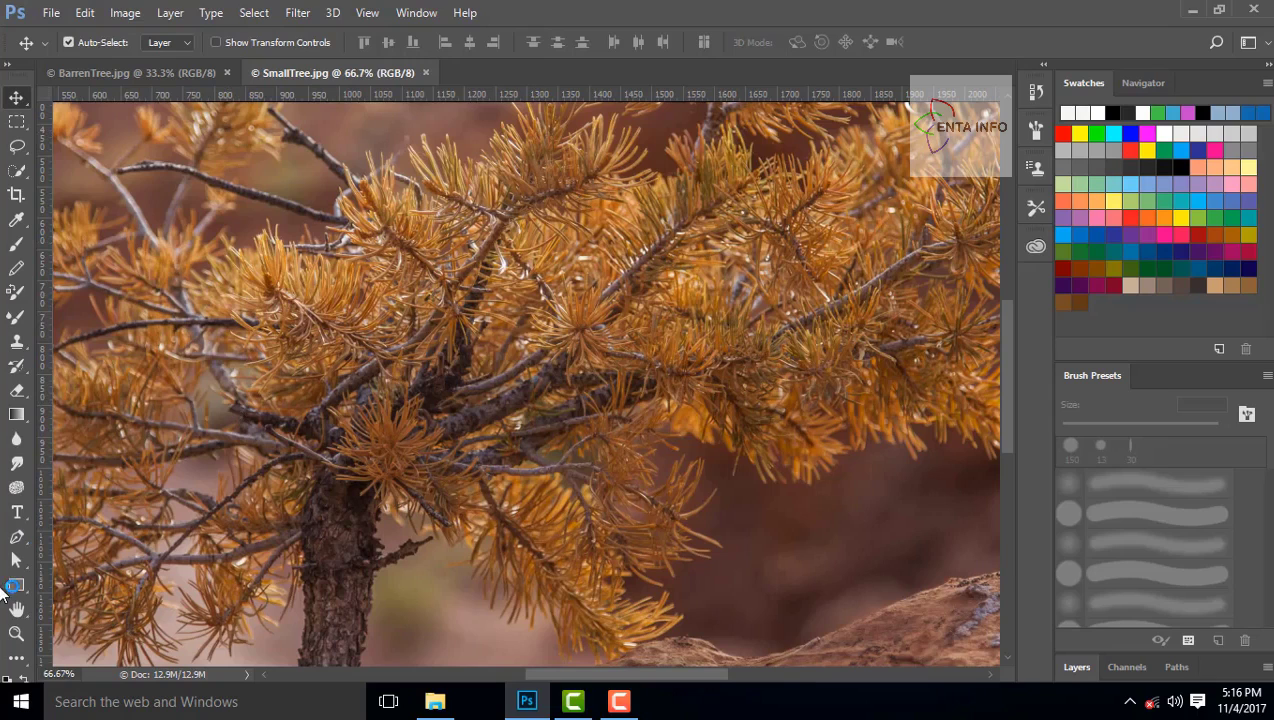
Zoom into the branches to 200% with the Zoom tool, then switch to Zoom Out and zoom back out.
left_click(14, 636)
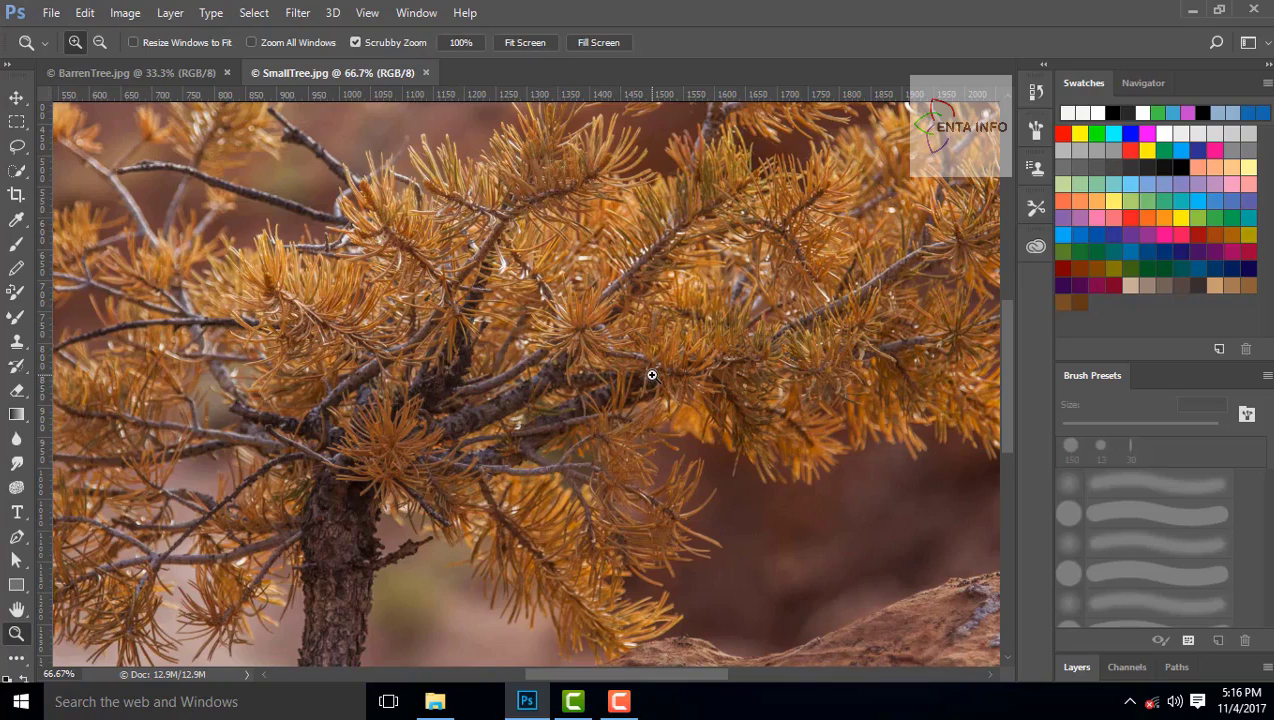
left_click_drag(651, 378, 651, 374)
left_click(100, 42)
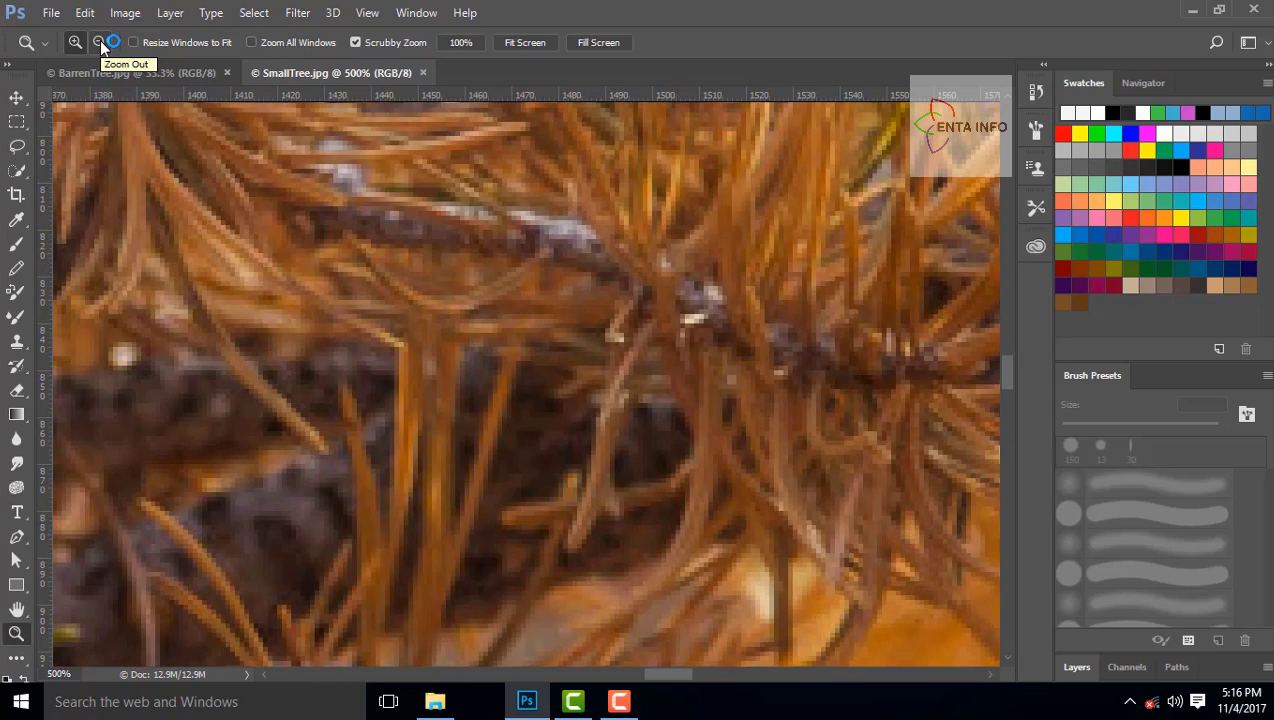
left_click(100, 43)
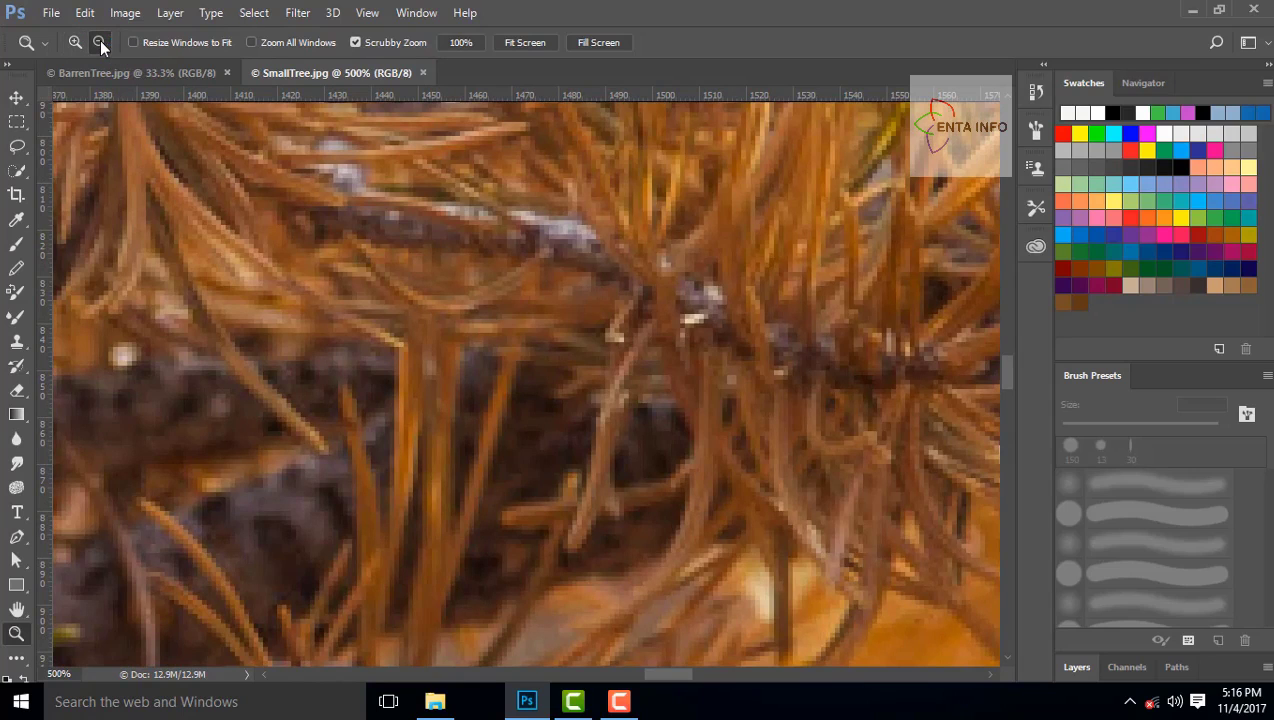
left_click(599, 425)
left_click(599, 425)
left_click(599, 425)
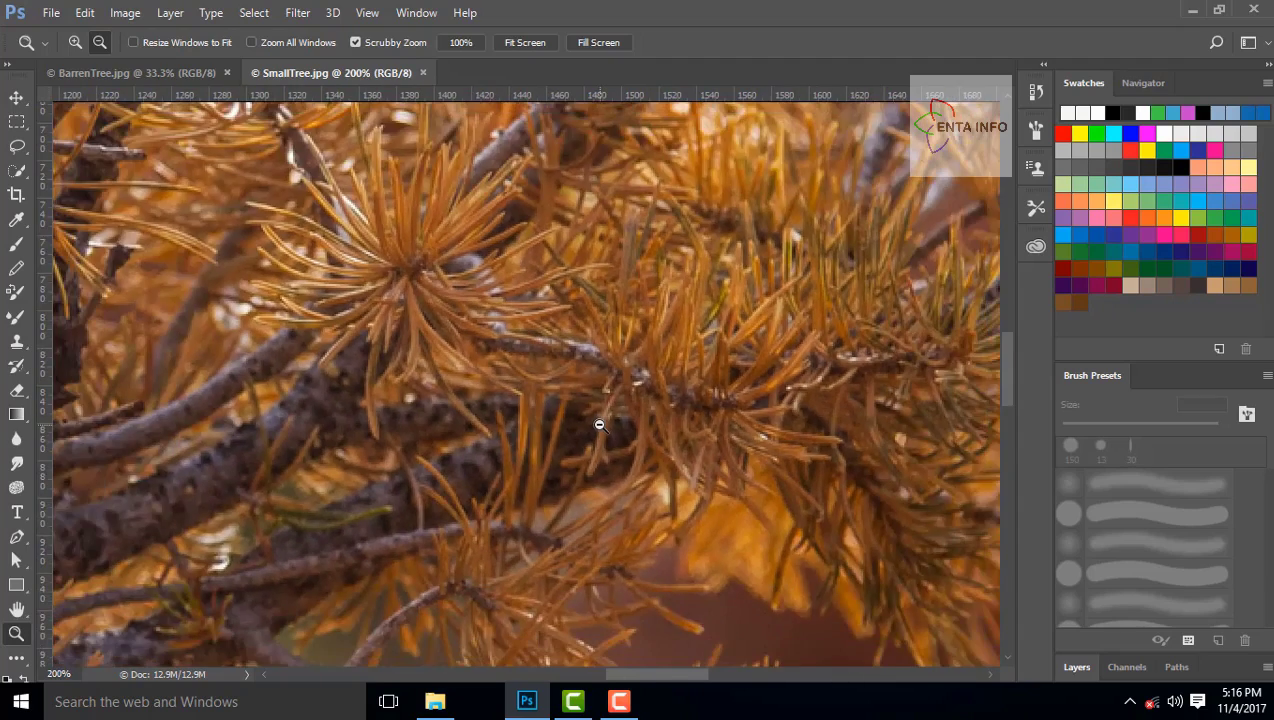
left_click(599, 425)
left_click(599, 425)
left_click(599, 425)
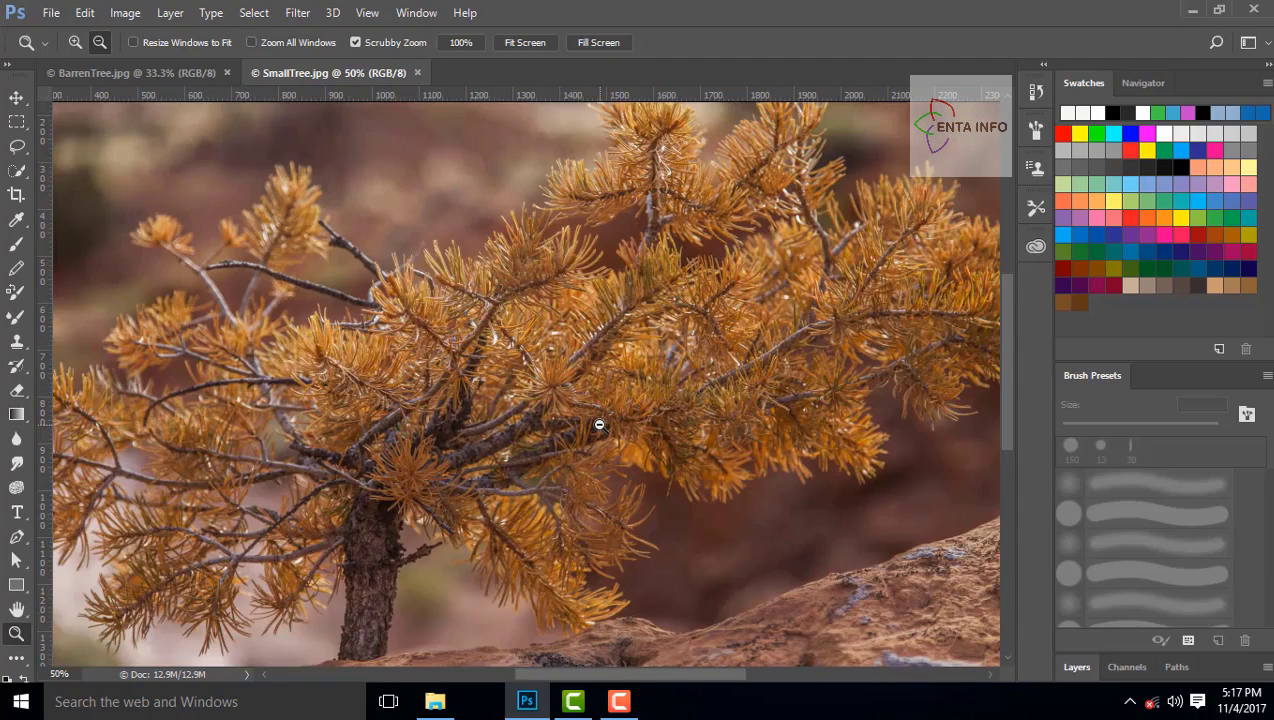
With Zoom In set, use Alt-clicks to zoom out to 12.5%, then zoom back in on the tree.
left_click(74, 43)
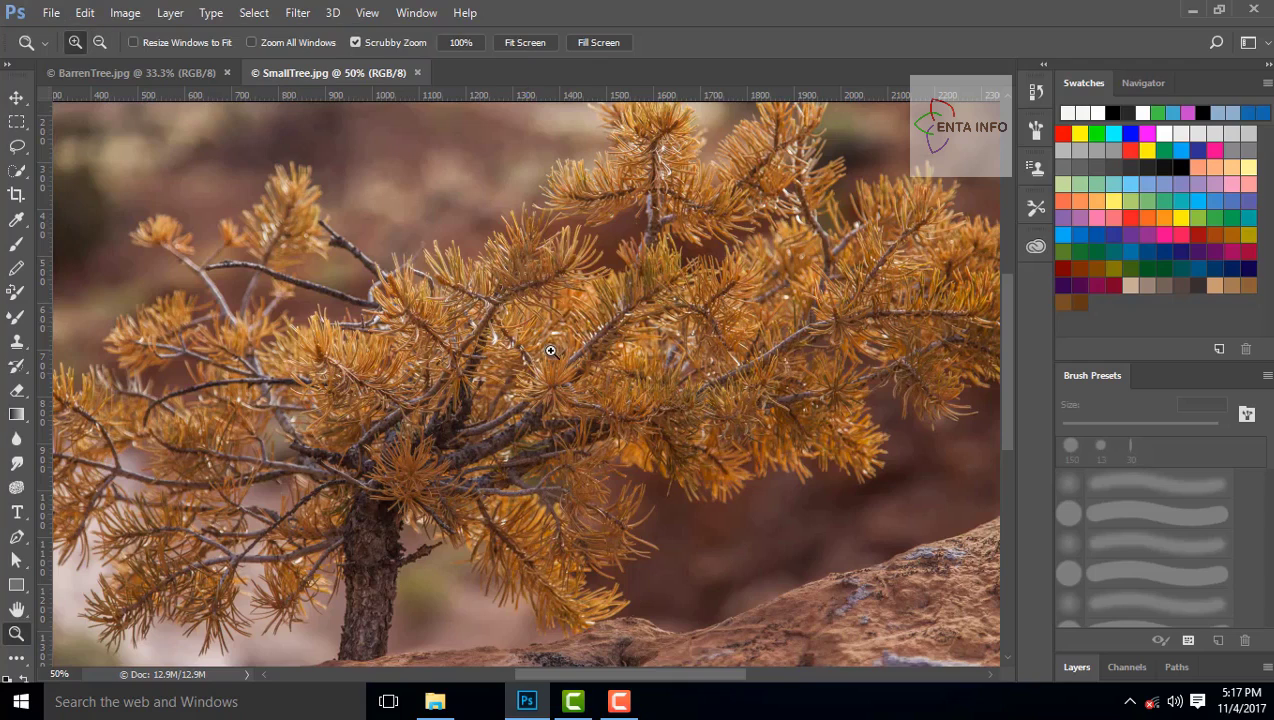
key("alt")
key("alt")
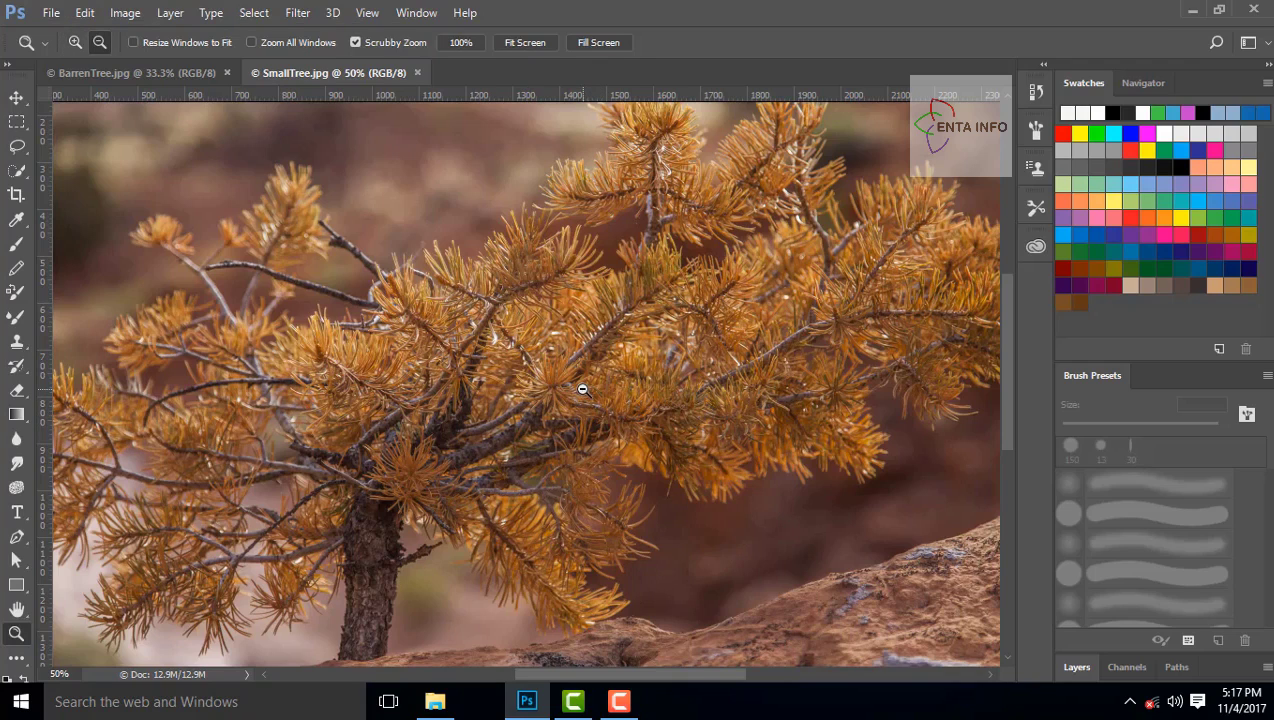
left_click(582, 389)
left_click(582, 389)
left_click(582, 389)
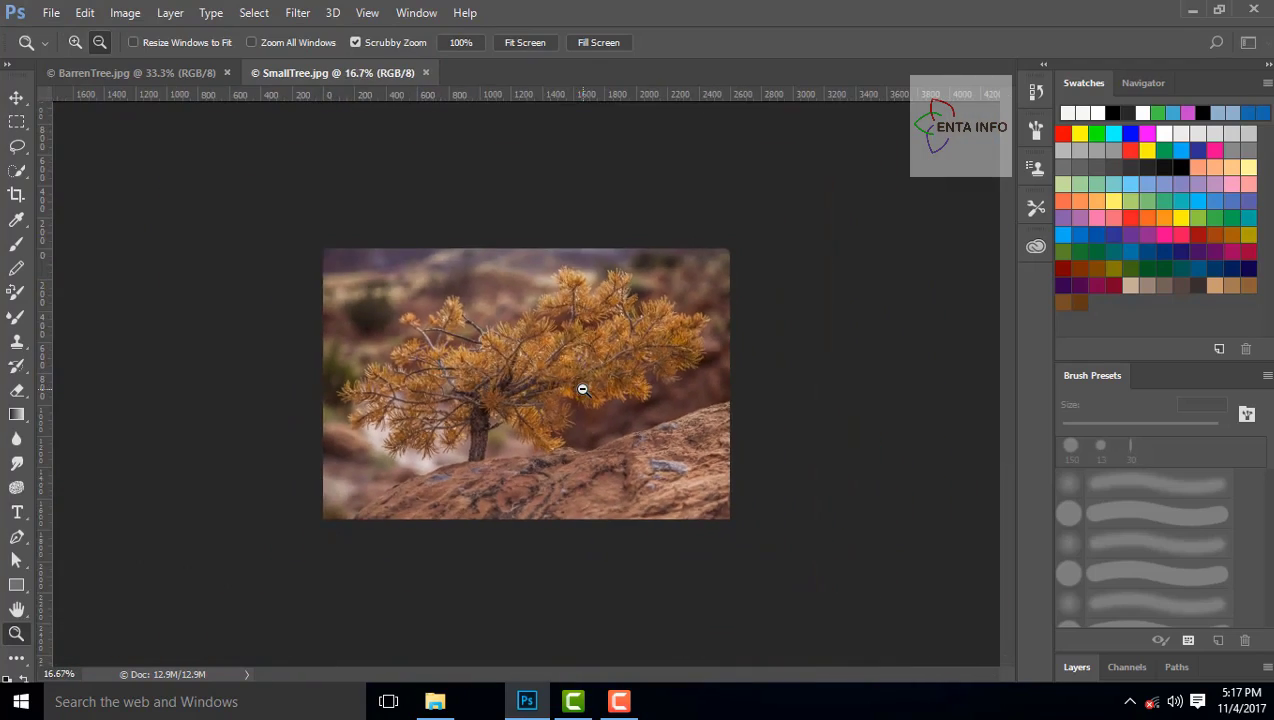
left_click(582, 389)
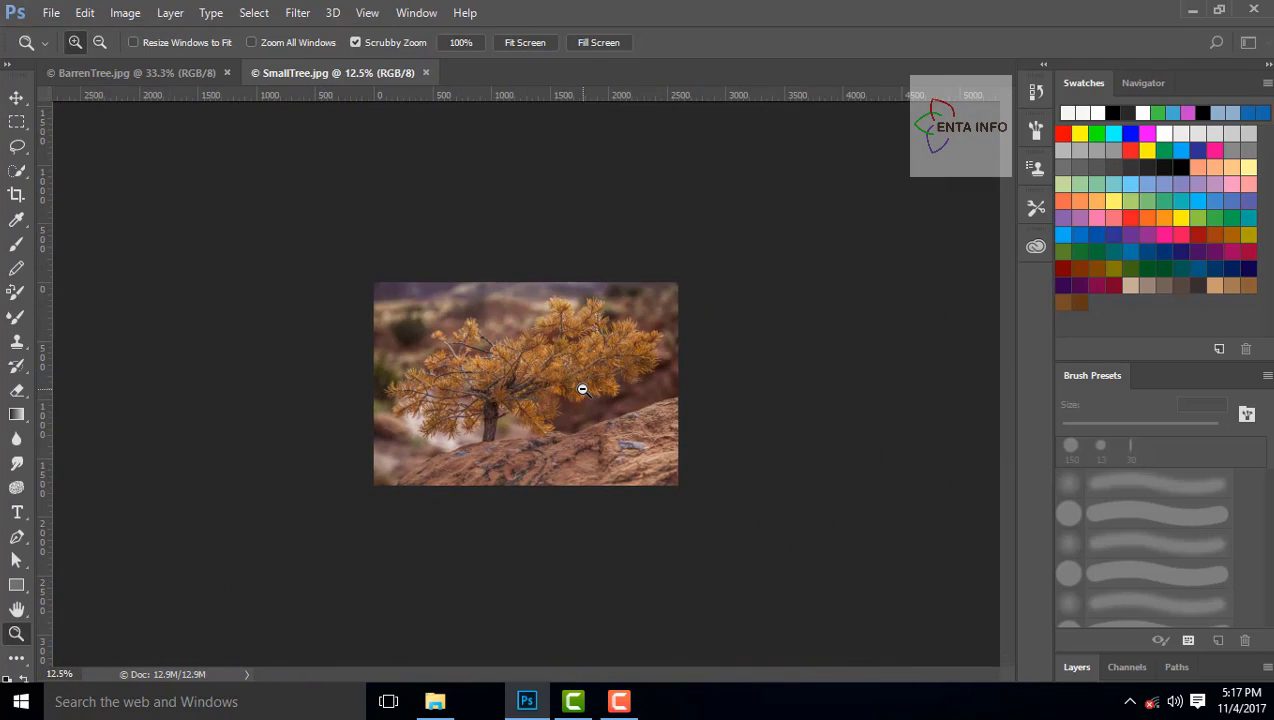
left_click(582, 389)
left_click(583, 389)
Zoom to 100% and float the Navigator panel over the canvas.
left_click(585, 390)
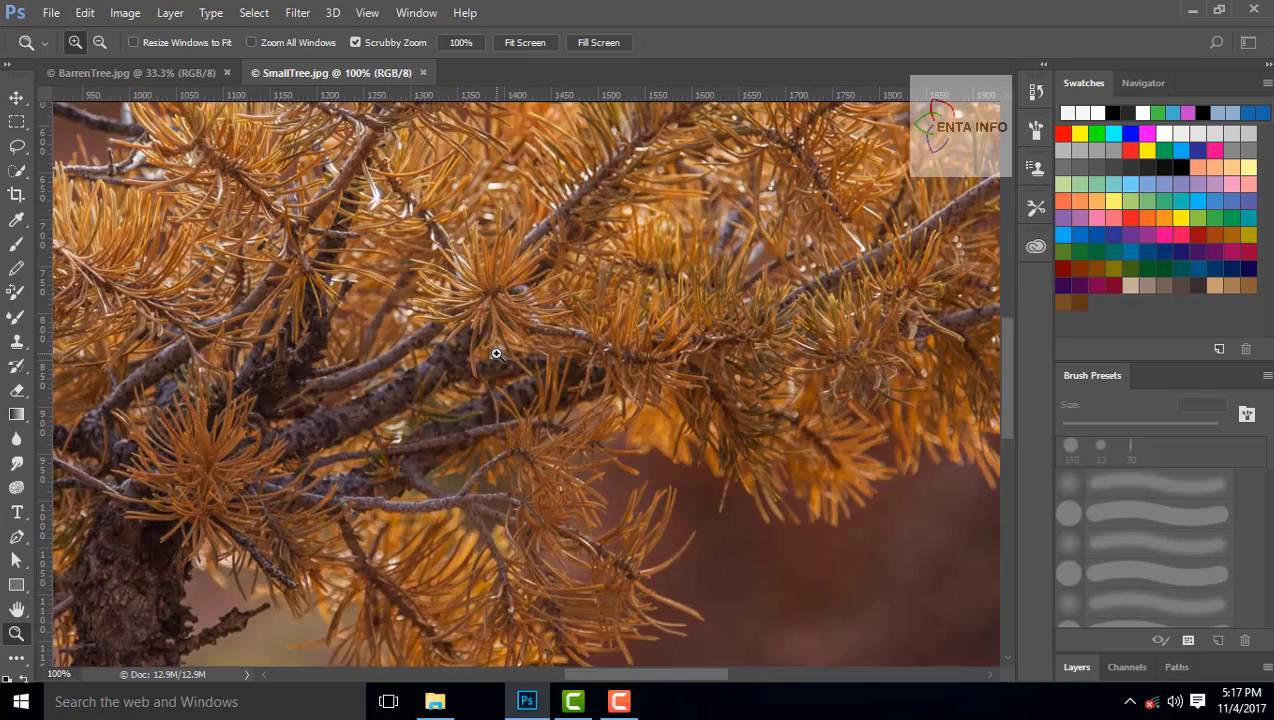
left_click(412, 13)
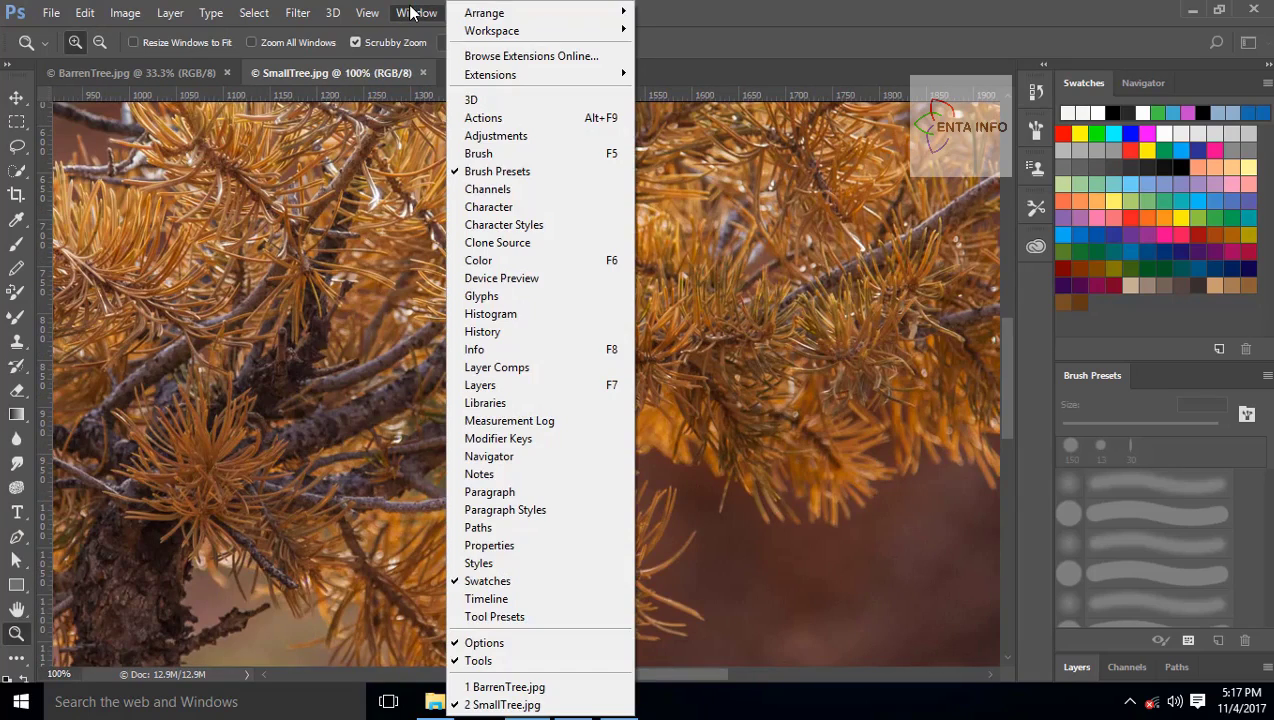
left_click(523, 459)
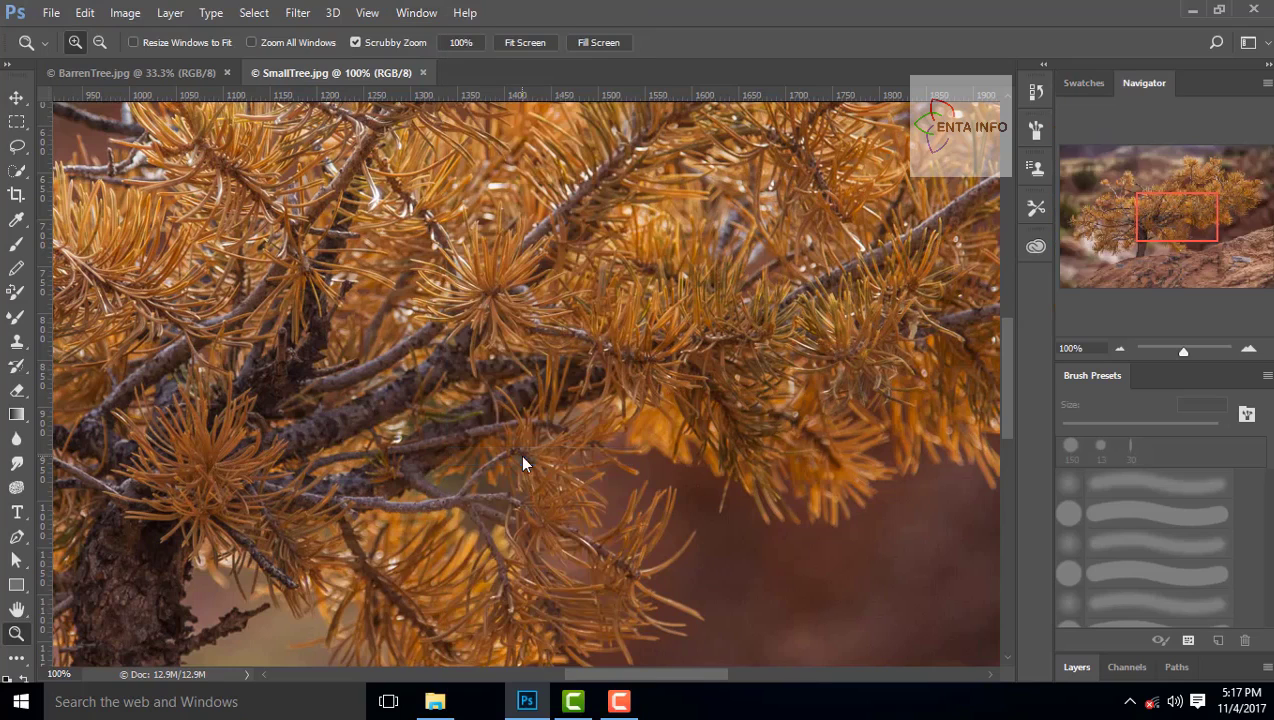
left_click_drag(1160, 86, 848, 96)
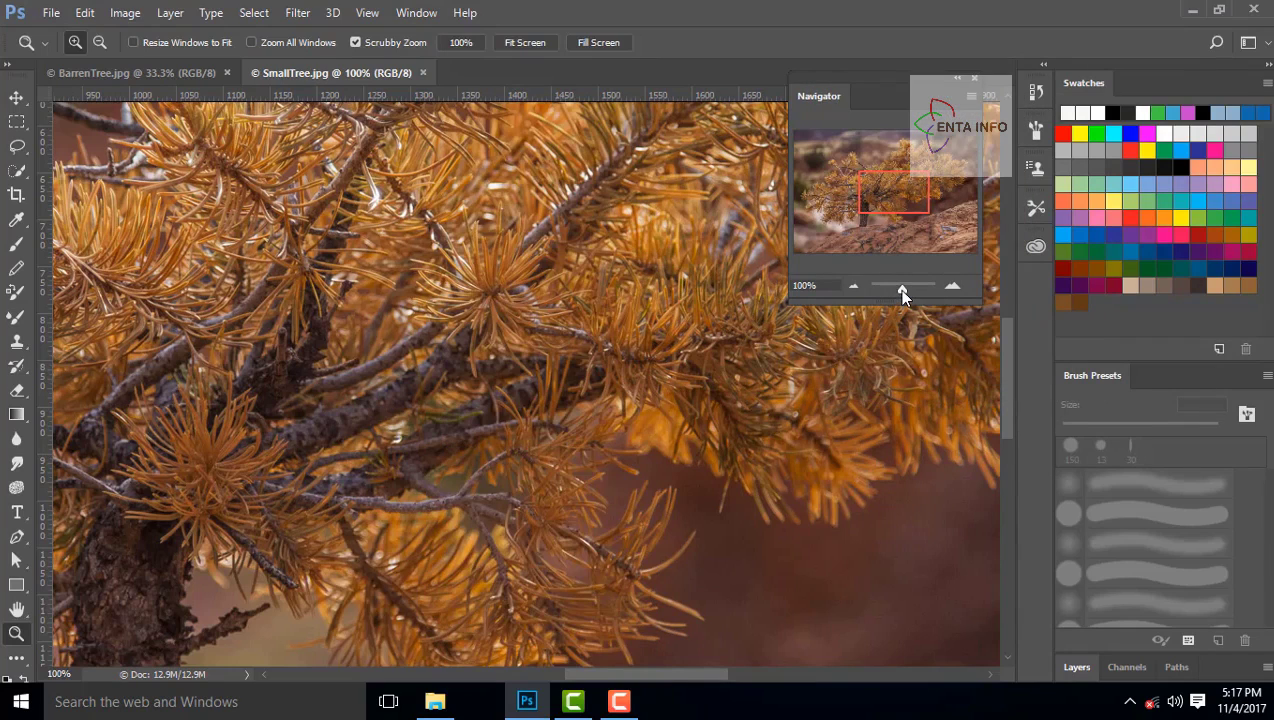
Use the Navigator to zoom to the upper-left branch tips at 110.38%, then close it.
mouse_move(902, 290)
left_mouse_down()
mouse_move(886, 288)
mouse_move(903, 289)
left_mouse_up()
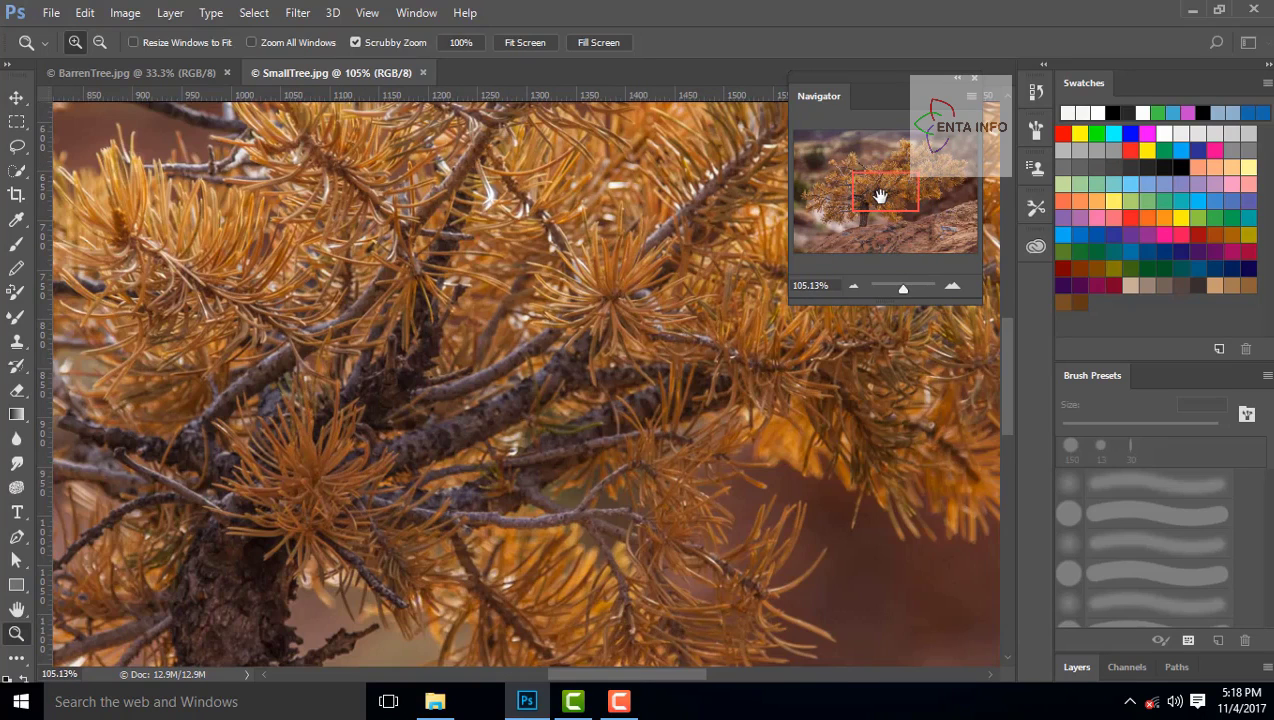
left_click_drag(880, 196, 919, 195)
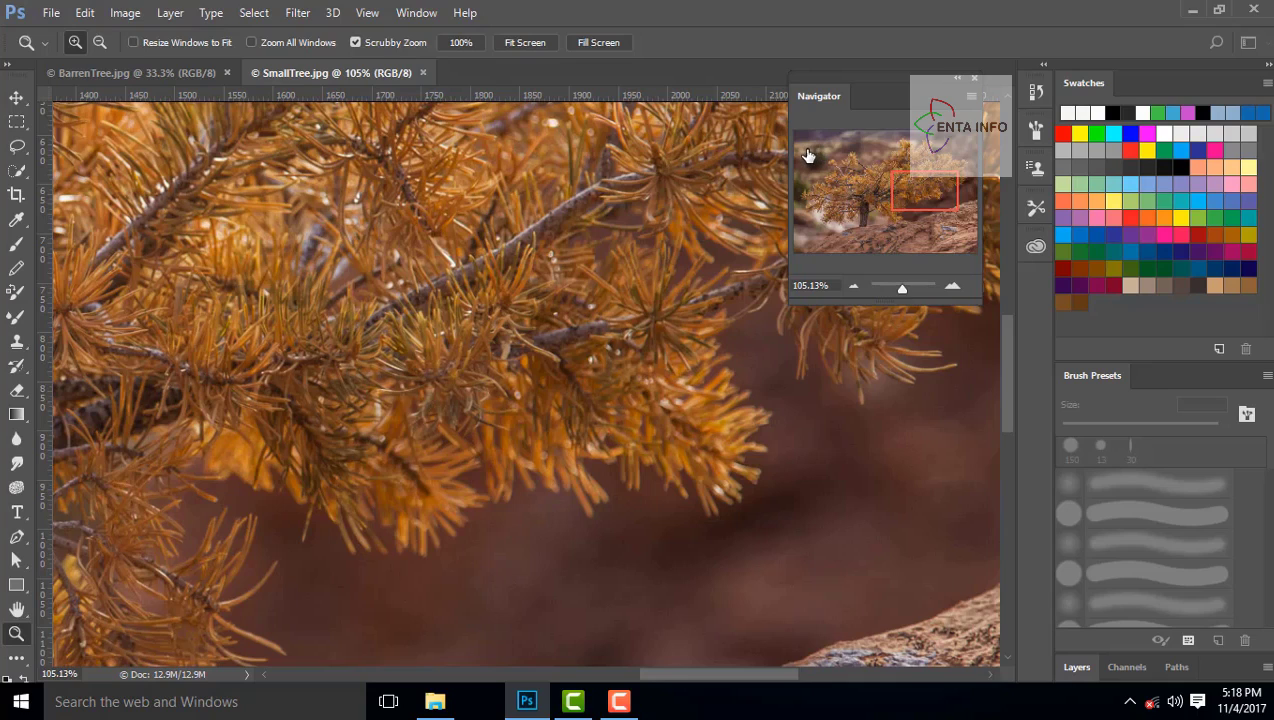
left_click_drag(809, 152, 872, 187)
left_click_drag(872, 187, 872, 187)
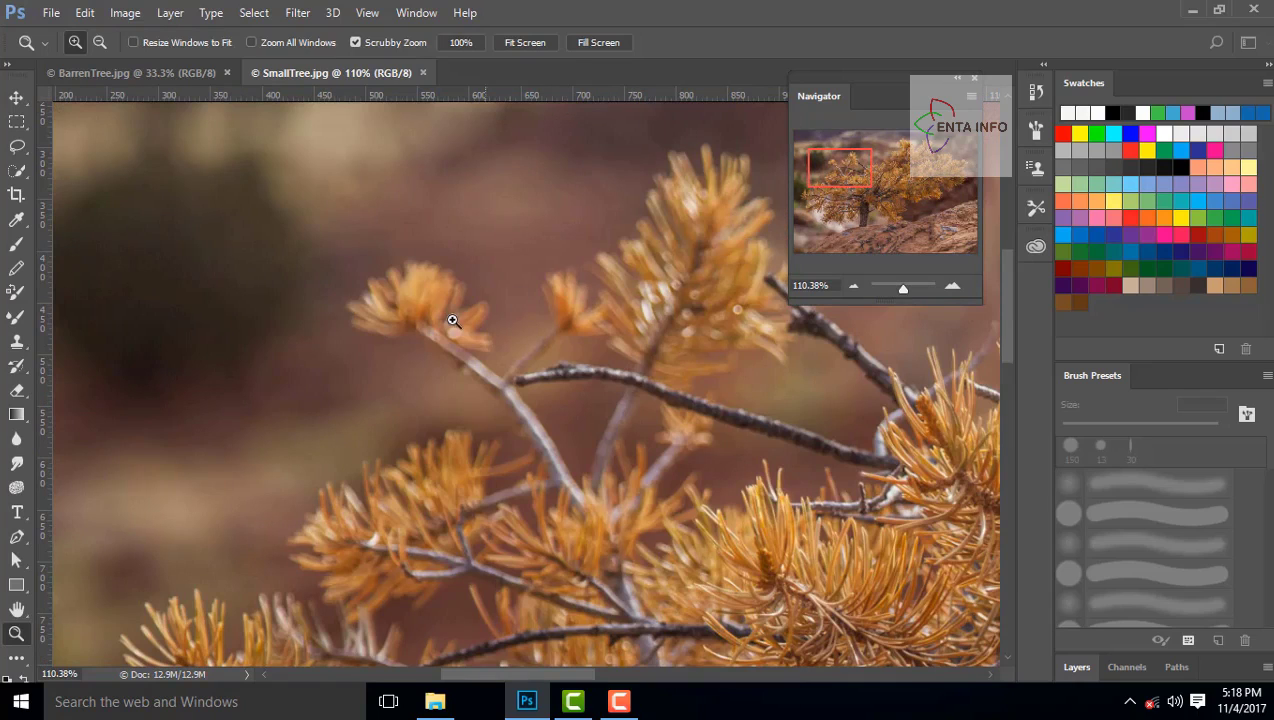
left_click(974, 78)
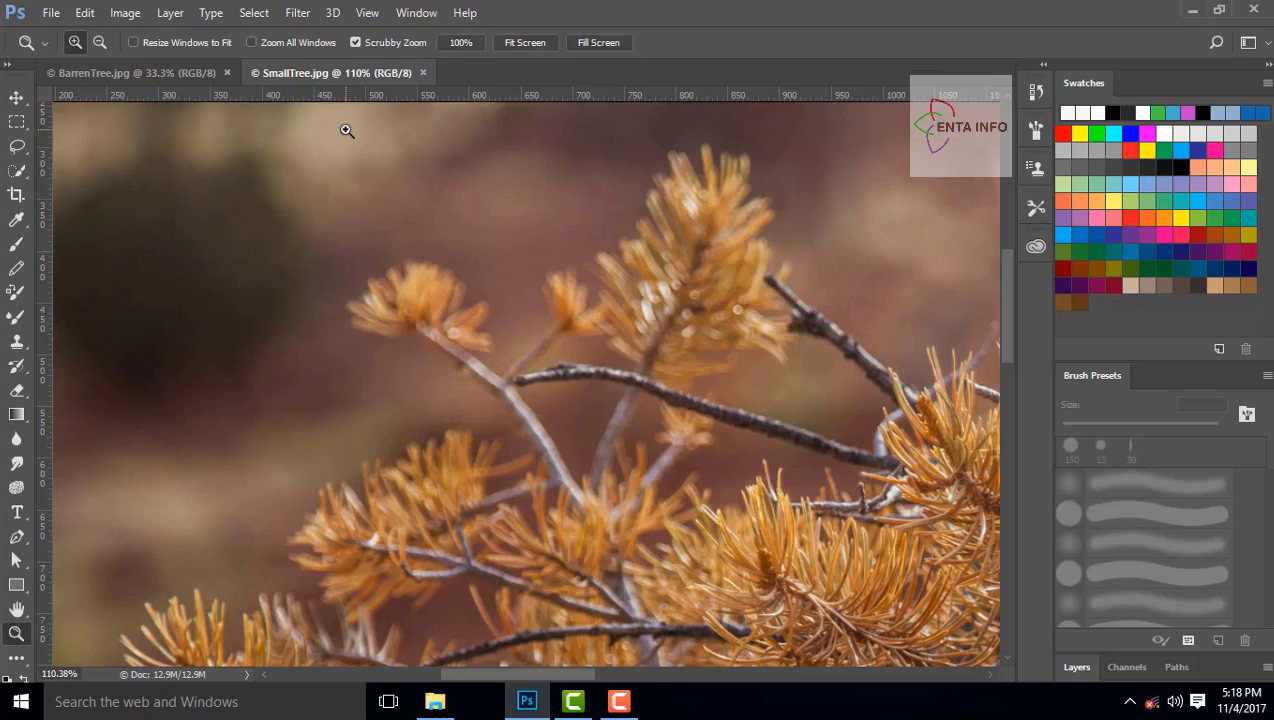
Tile both photos vertically and set SmallTree to 100% zoom.
left_click(413, 14)
mouse_move(498, 16)
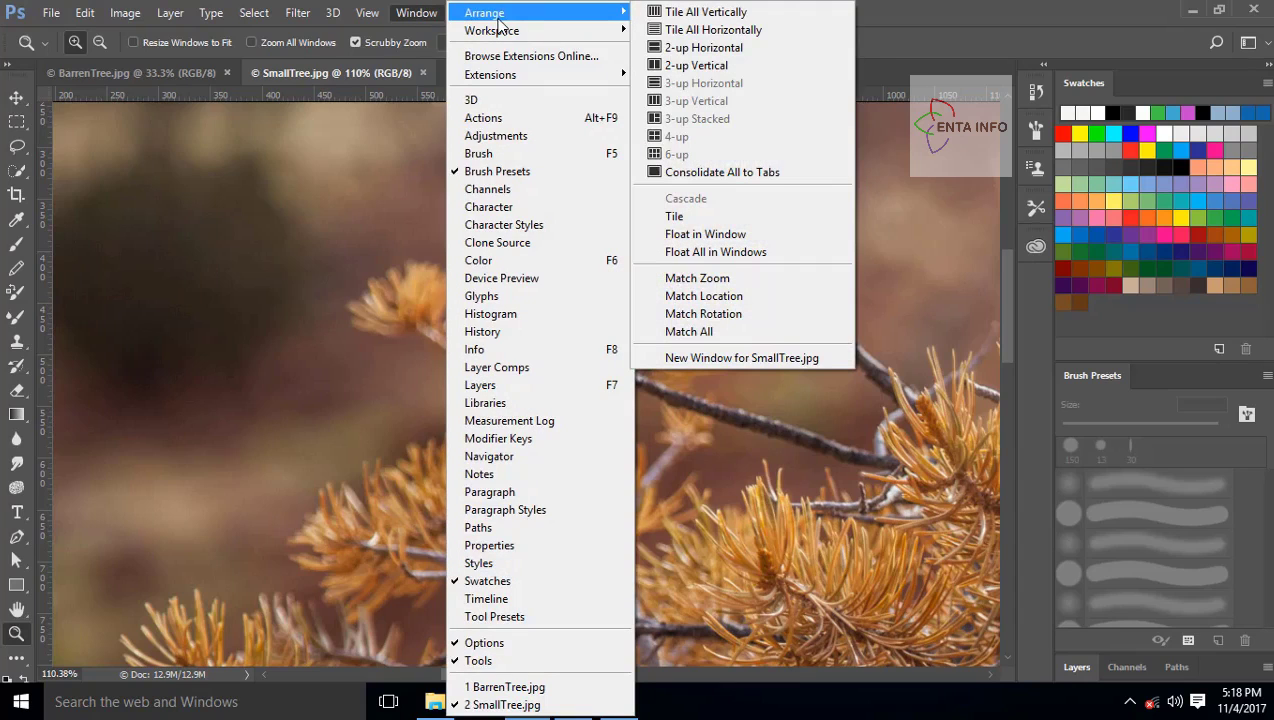
left_click(742, 14)
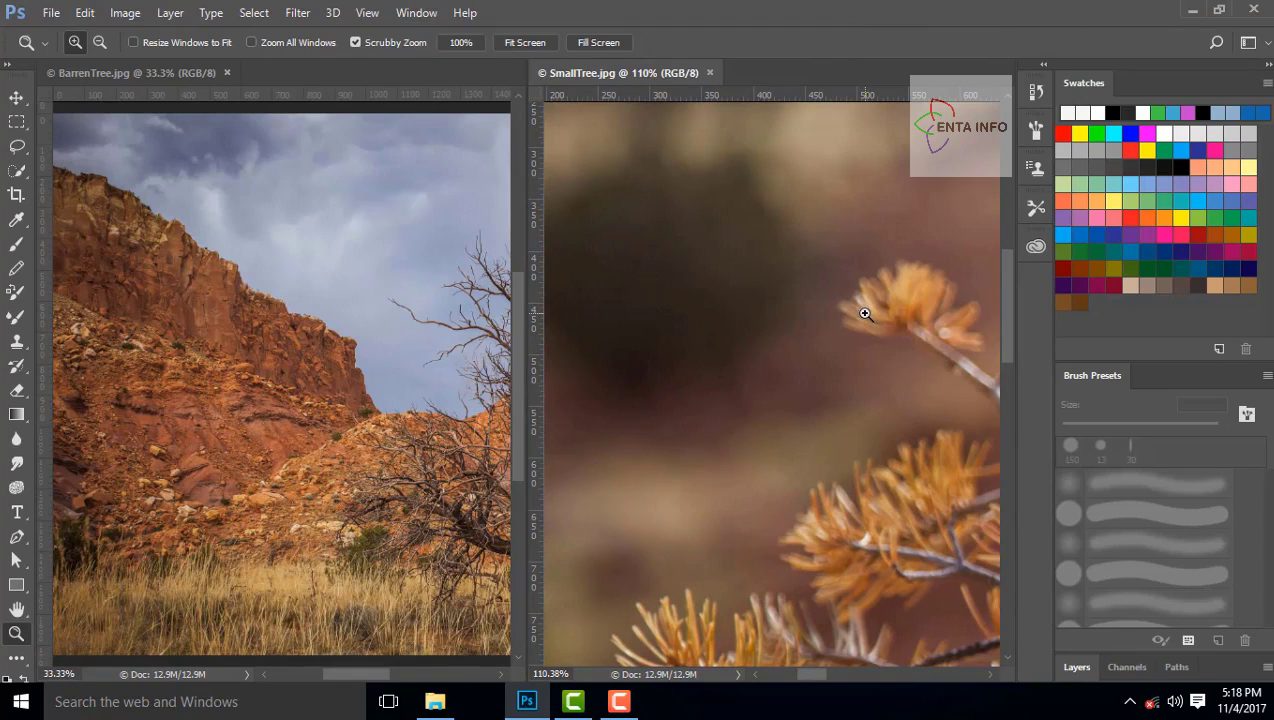
key("ctrl+1")
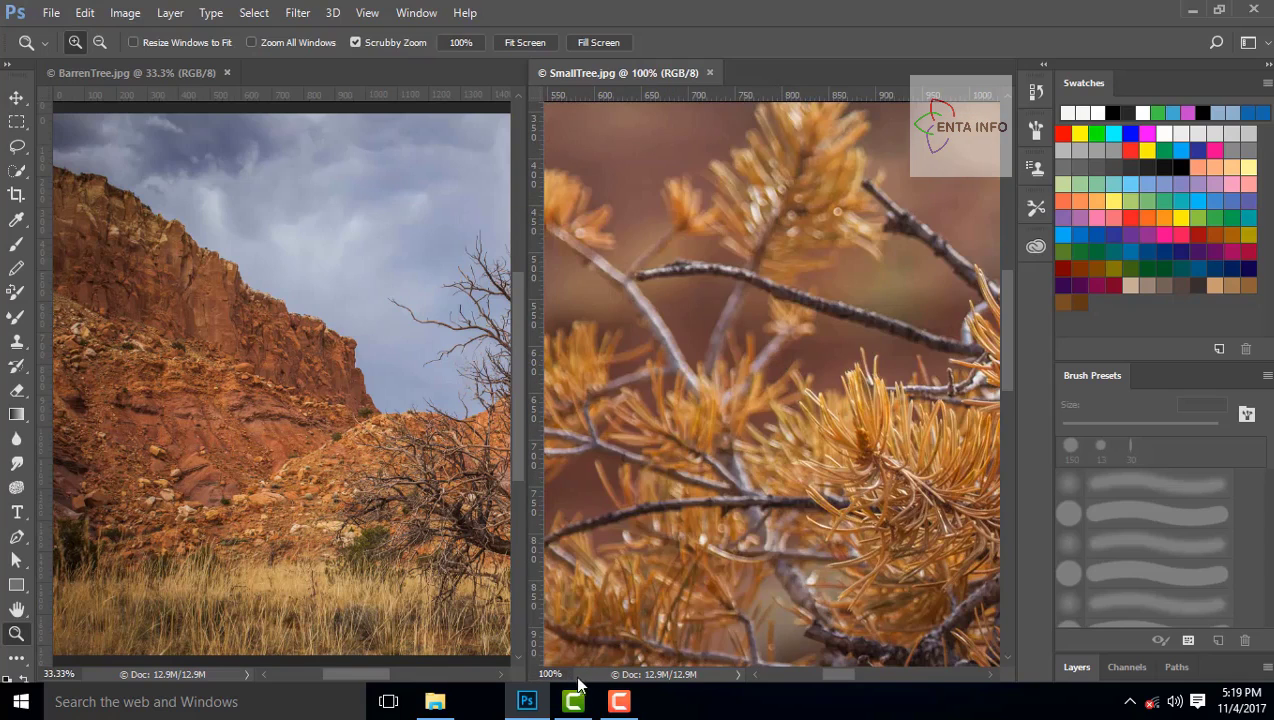
left_click_drag(561, 674, 537, 674)
left_click(76, 676)
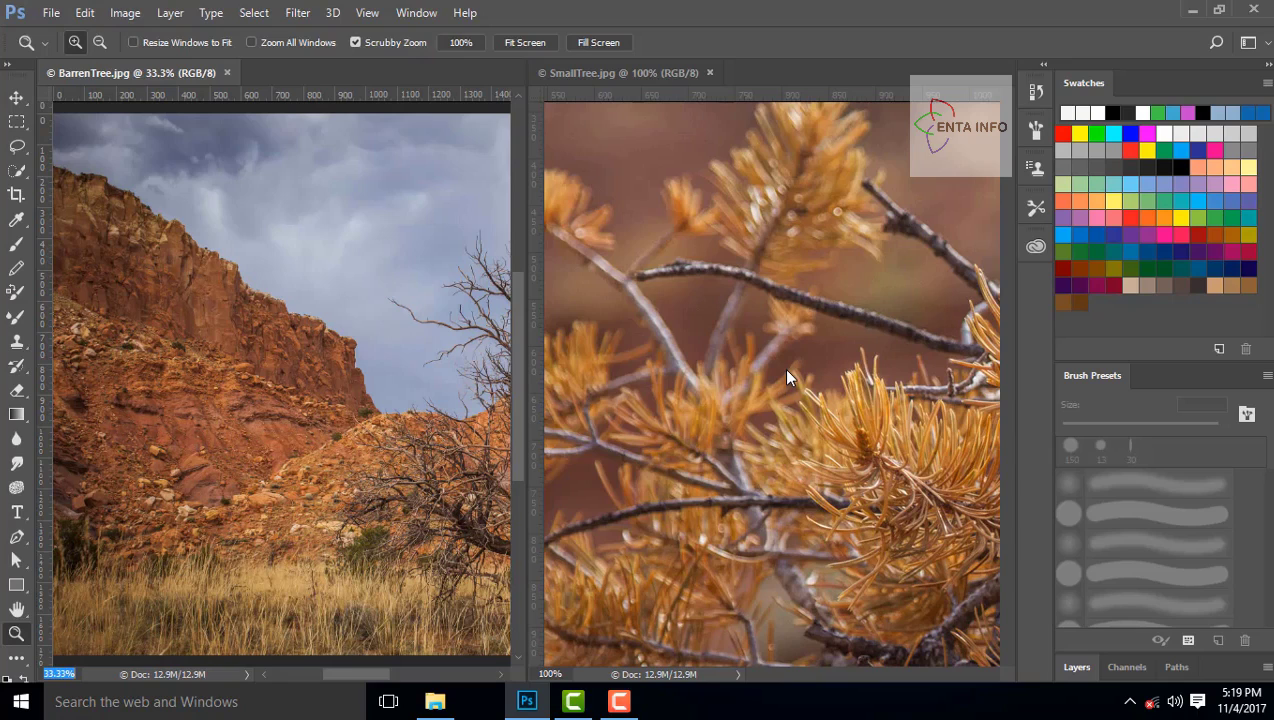
left_click(612, 73)
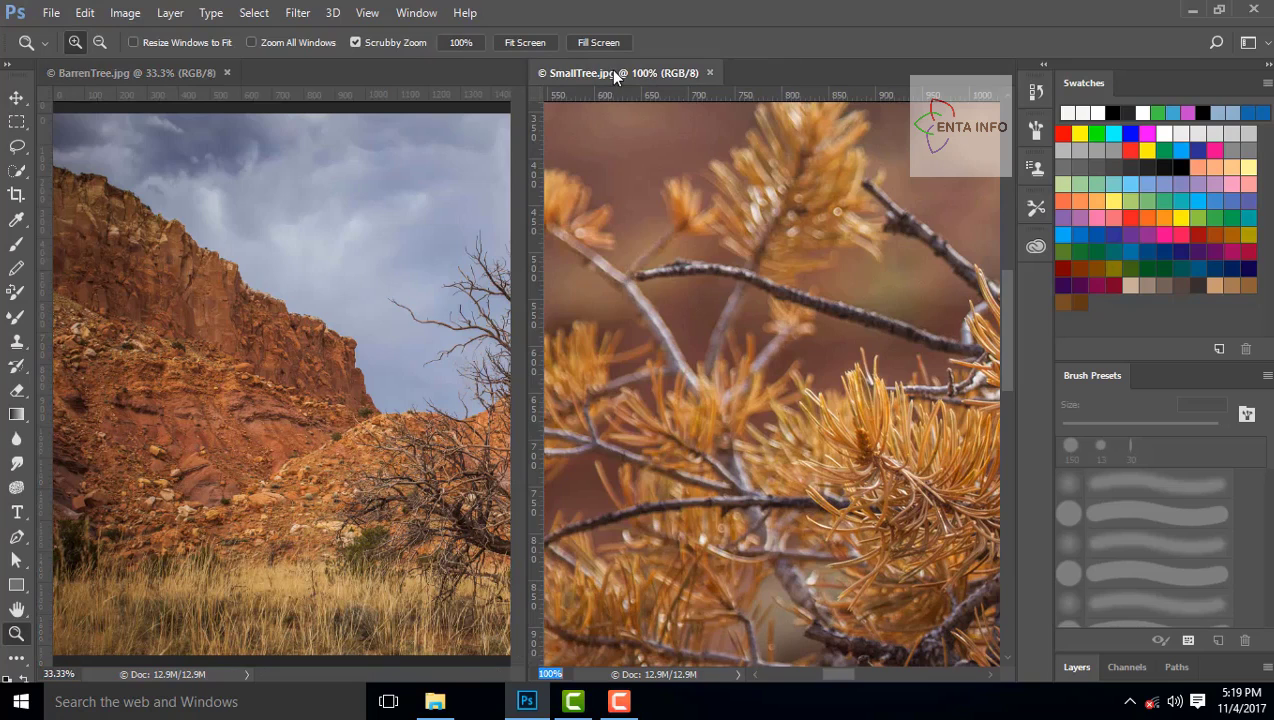
Match BarrenTree's zoom to SmallTree's 100%, then consolidate both photos into tabs.
left_click(407, 13)
mouse_move(610, 12)
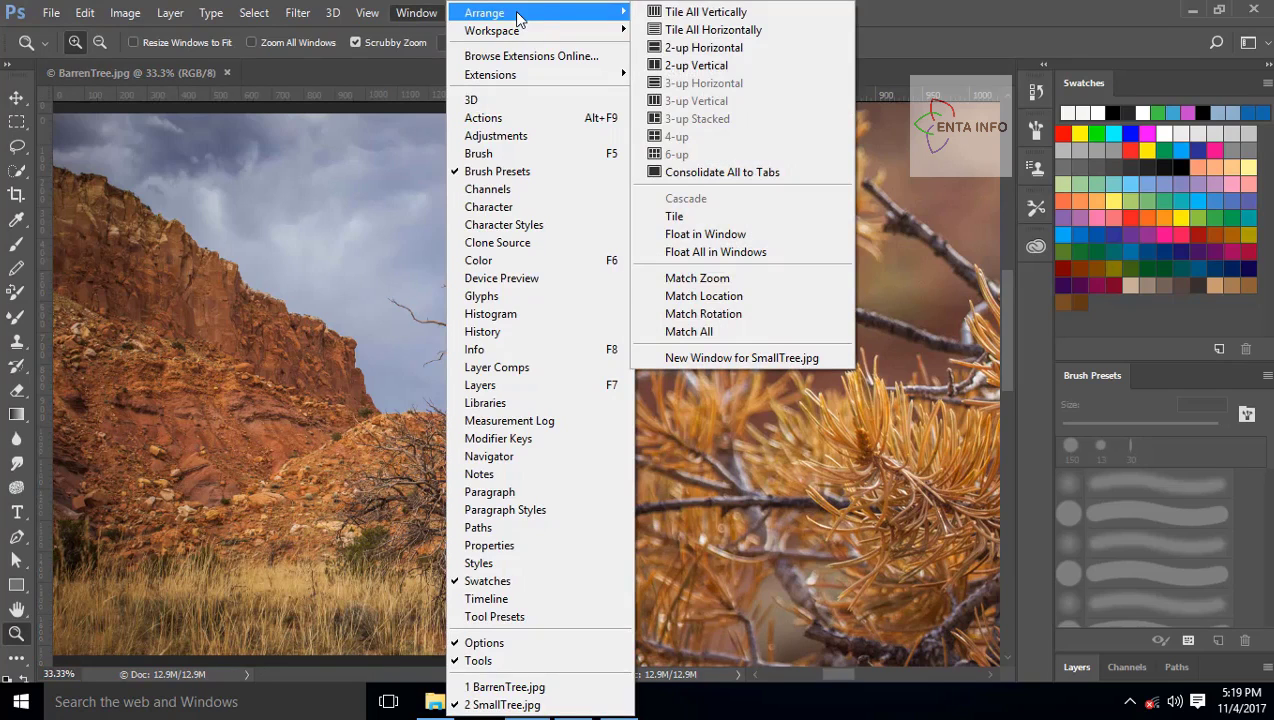
left_click(771, 278)
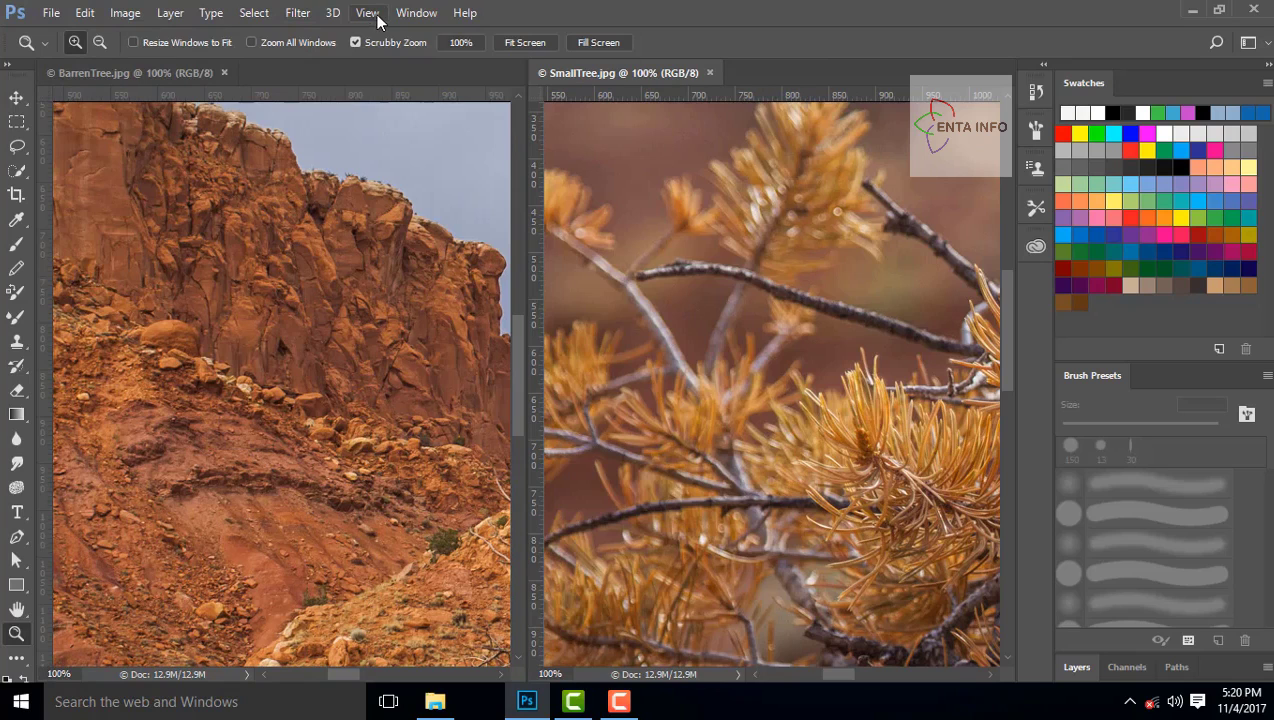
left_click(416, 13)
mouse_move(540, 13)
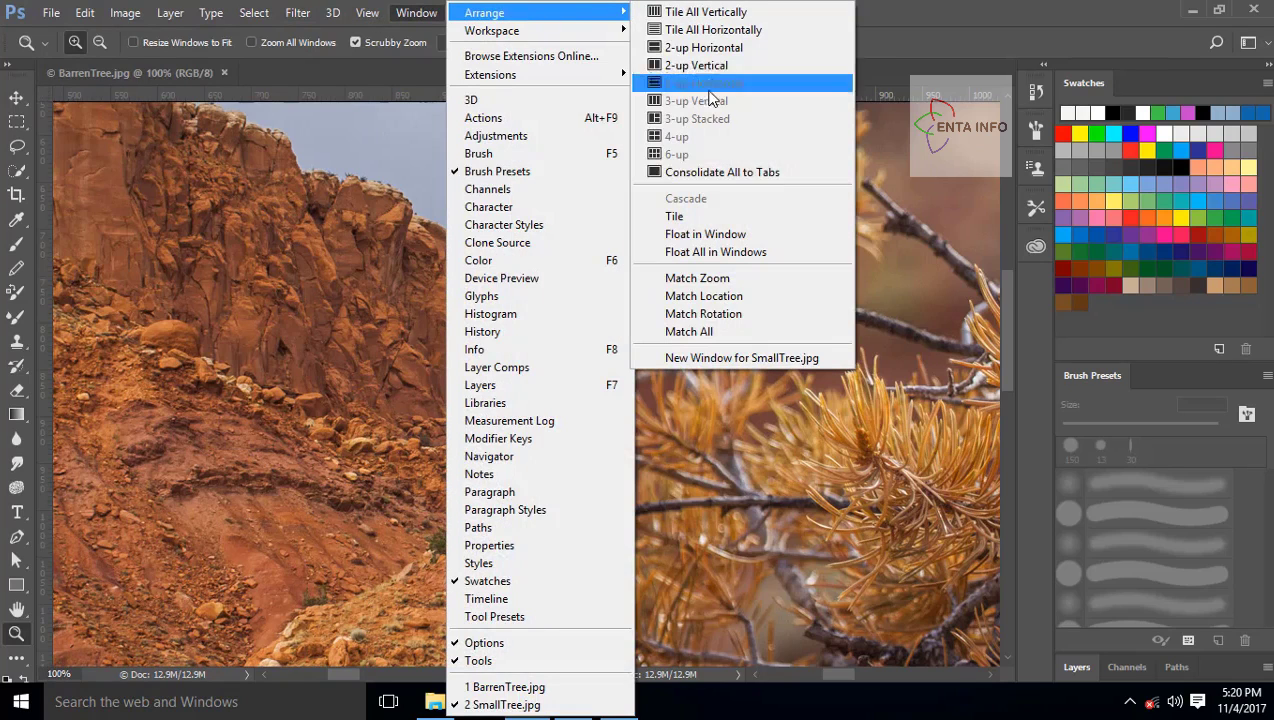
left_click(706, 174)
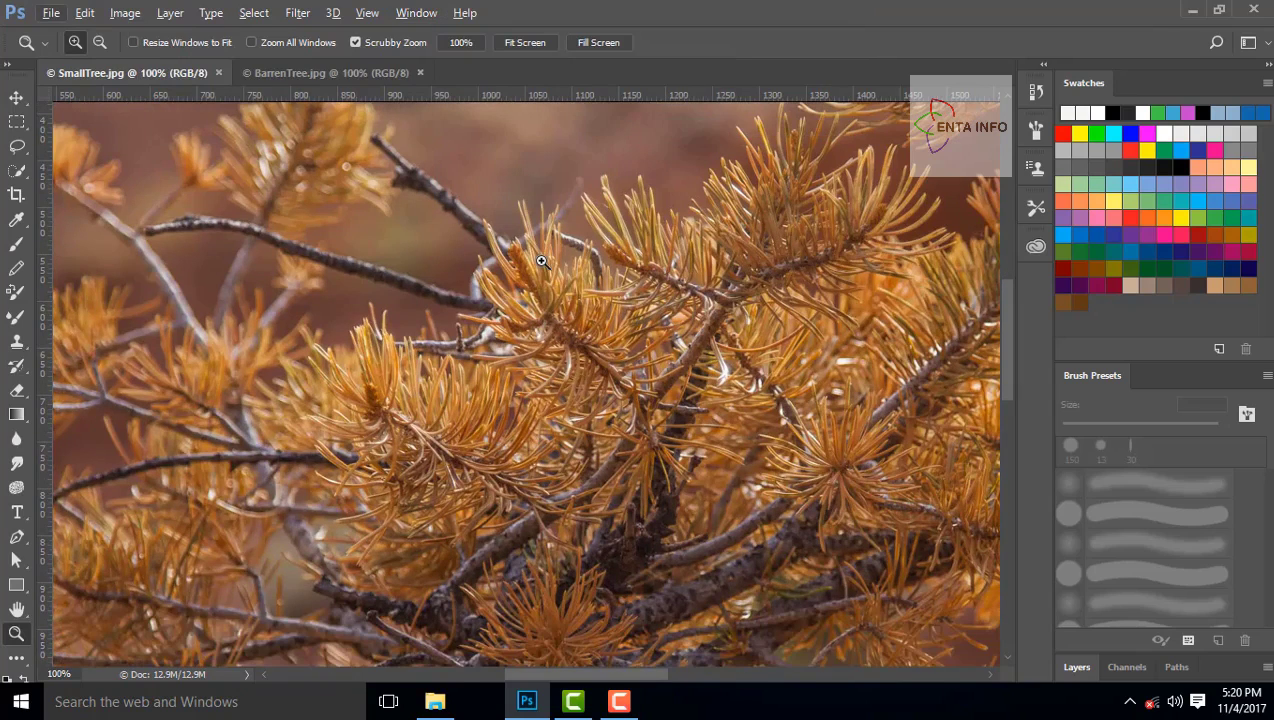
Zoom SmallTree out, then in to 66.7%, and pan to the right-hand branches above the rock.
key("ctrl+minus")
key("ctrl+minus")
key("ctrl+minus")
key("ctrl+minus")
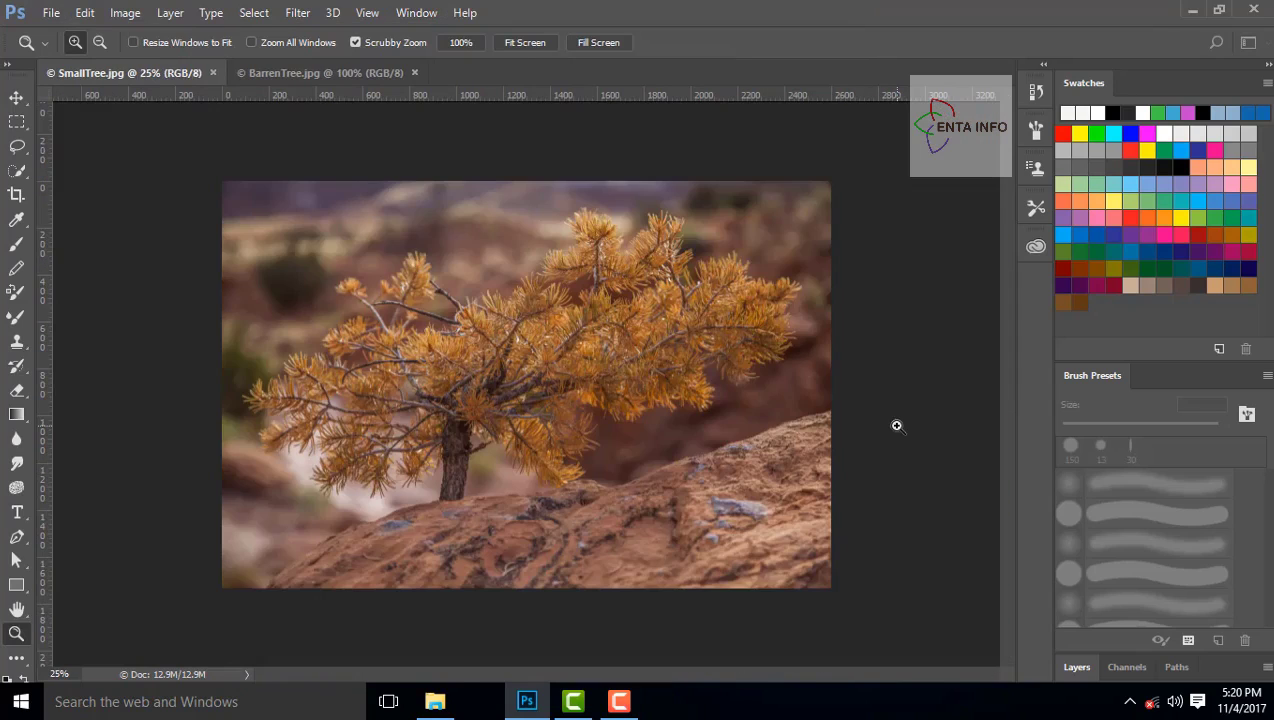
left_click(17, 610)
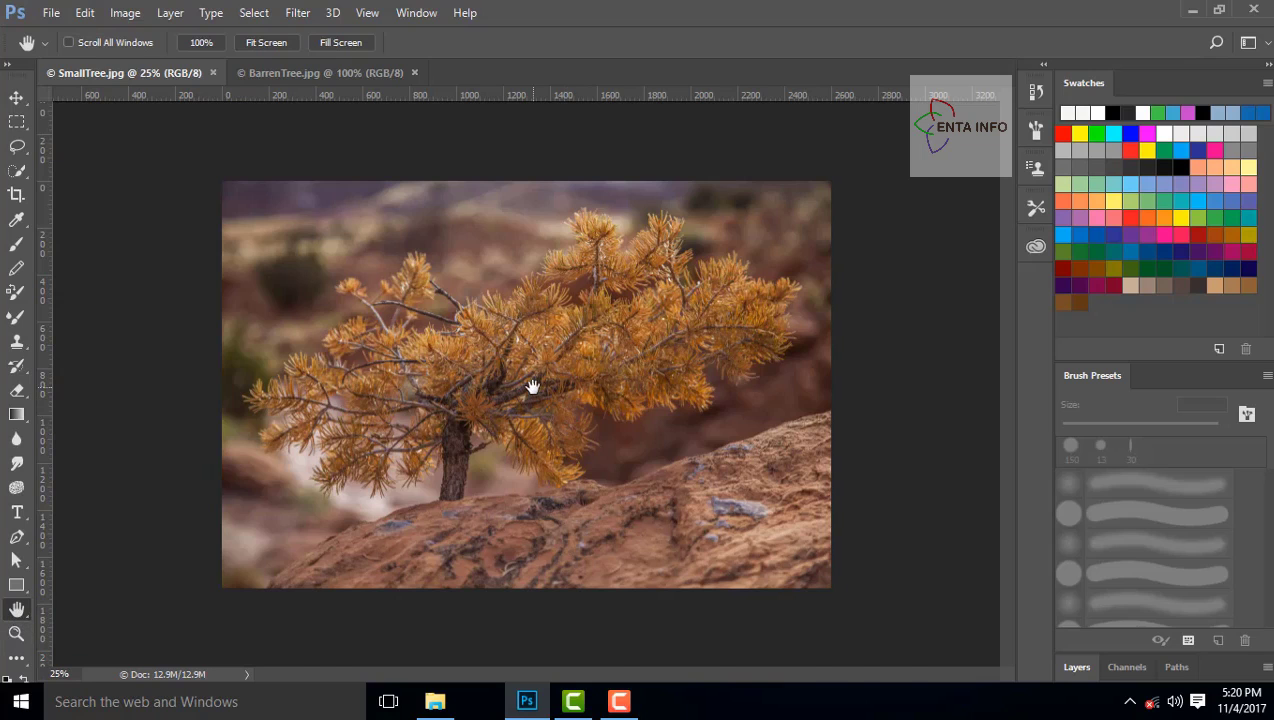
key("ctrl+plus")
key("ctrl+plus")
key("ctrl+plus")
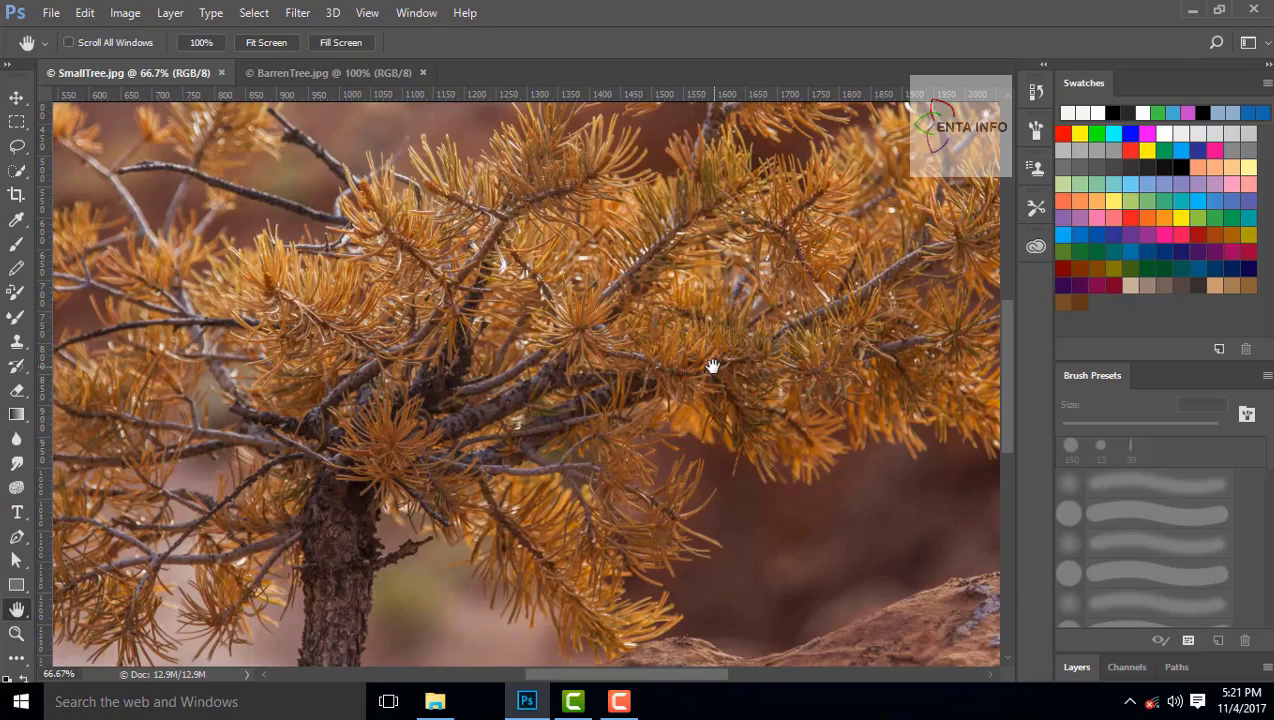
left_click_drag(713, 366, 340, 490)
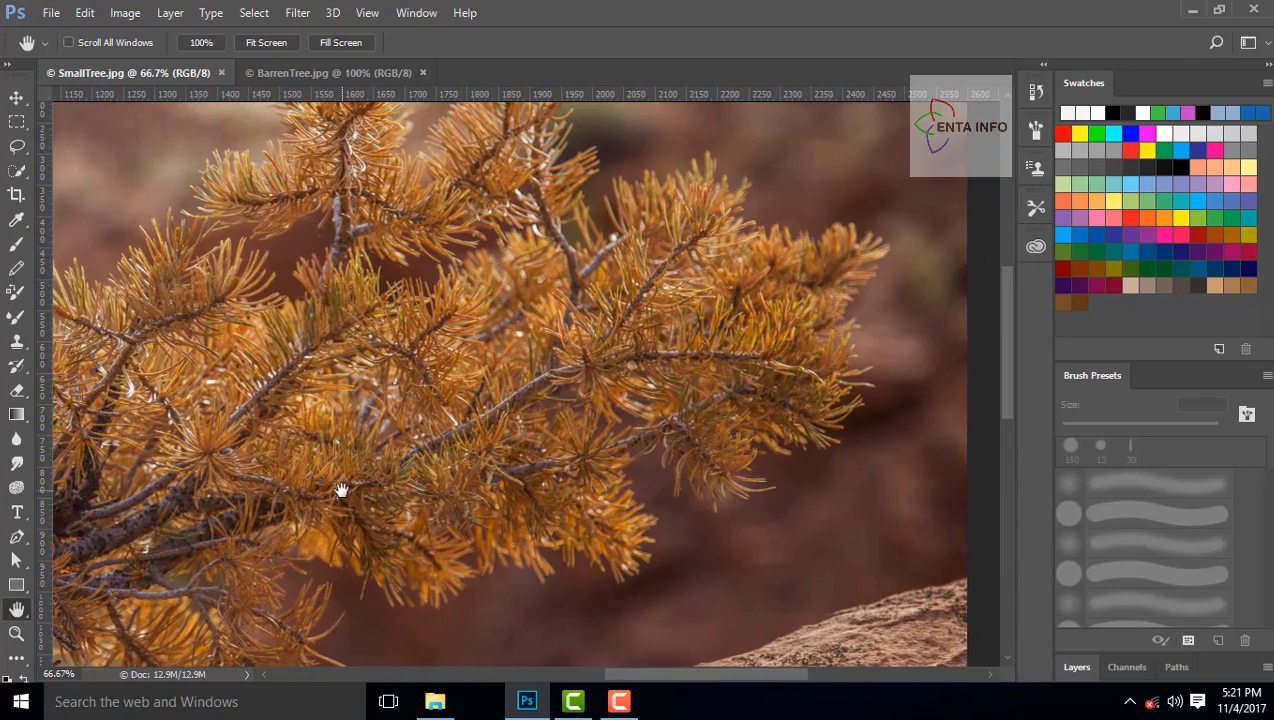
scroll(600, 380, "down", 3)
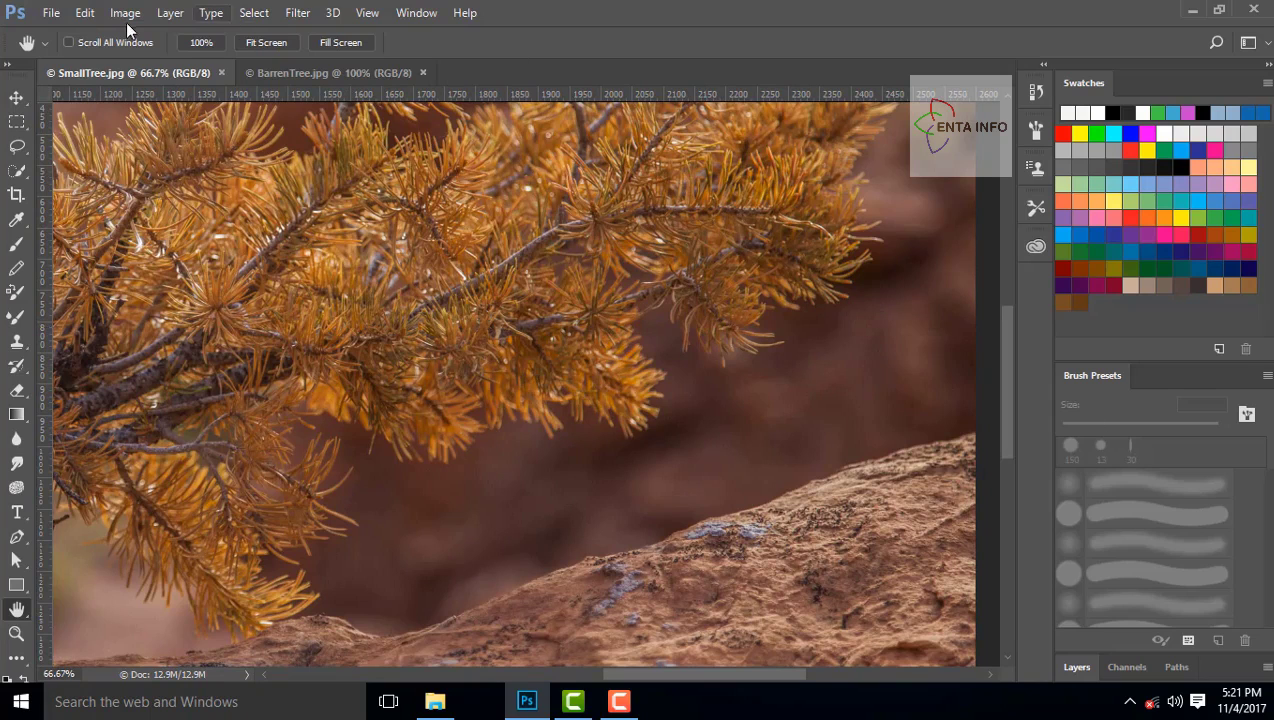
Look over the Tools page of Edit > Preferences, then close the dialog.
left_click(88, 12)
mouse_move(183, 689)
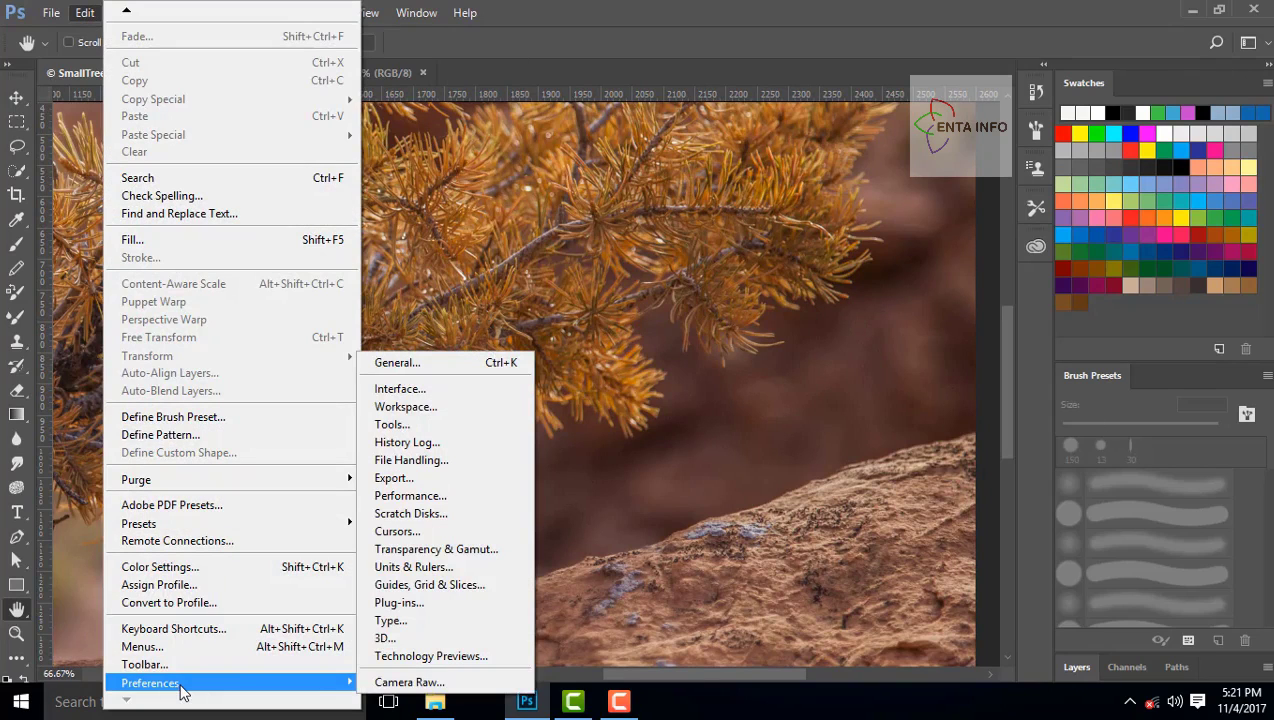
left_click(412, 428)
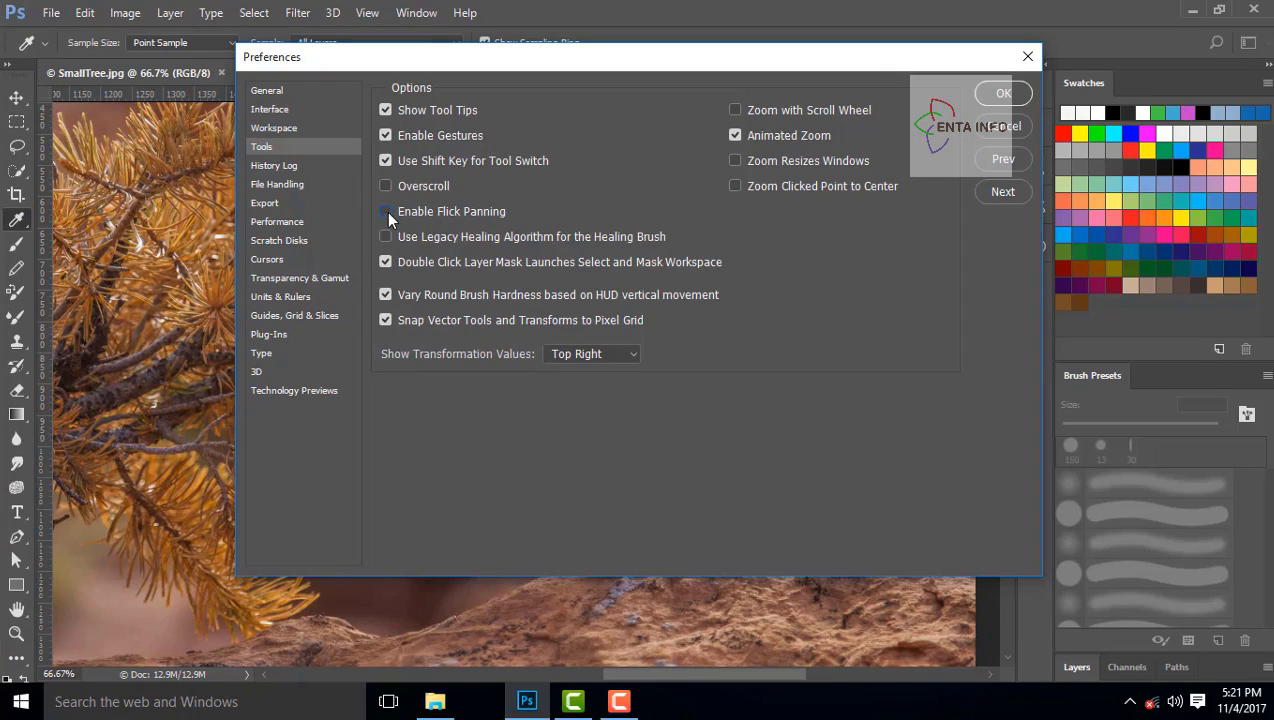
left_click(1005, 95)
Pan and flick SmallTree with the Hand tool across to the dense orange pine branches.
key("h")
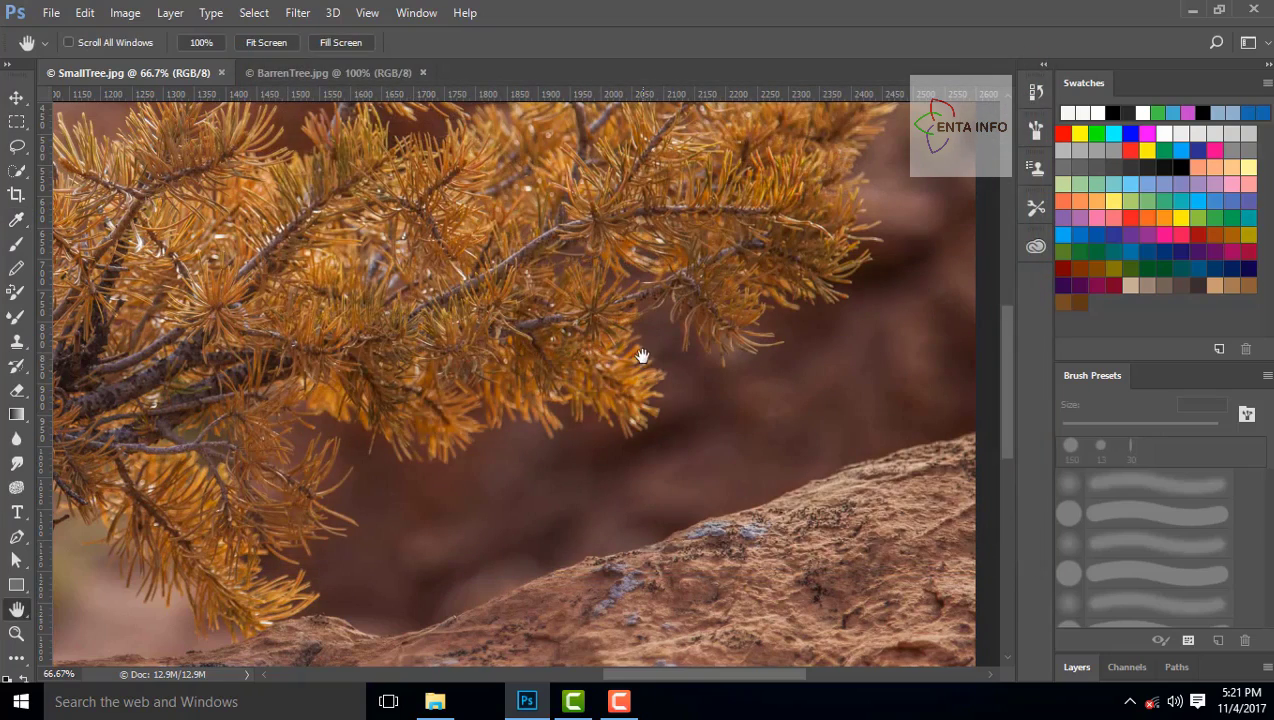
left_click_drag(643, 353, 396, 460)
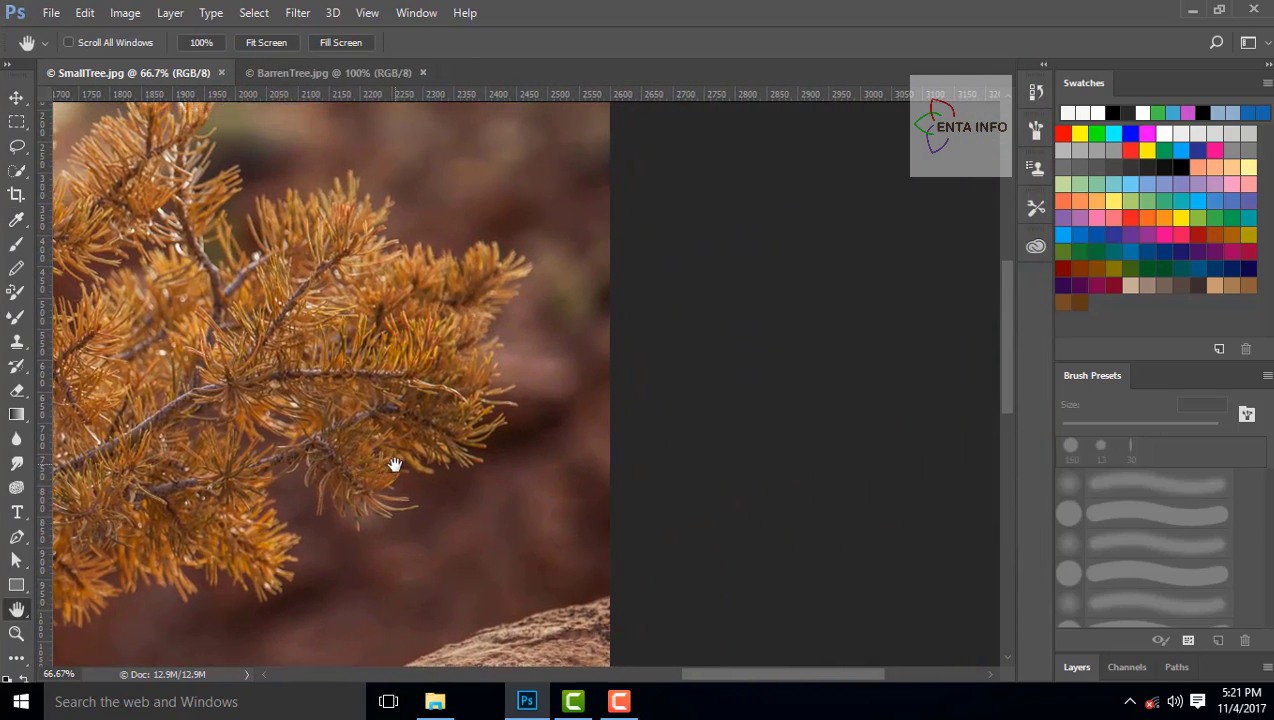
left_click_drag(250, 442, 569, 413)
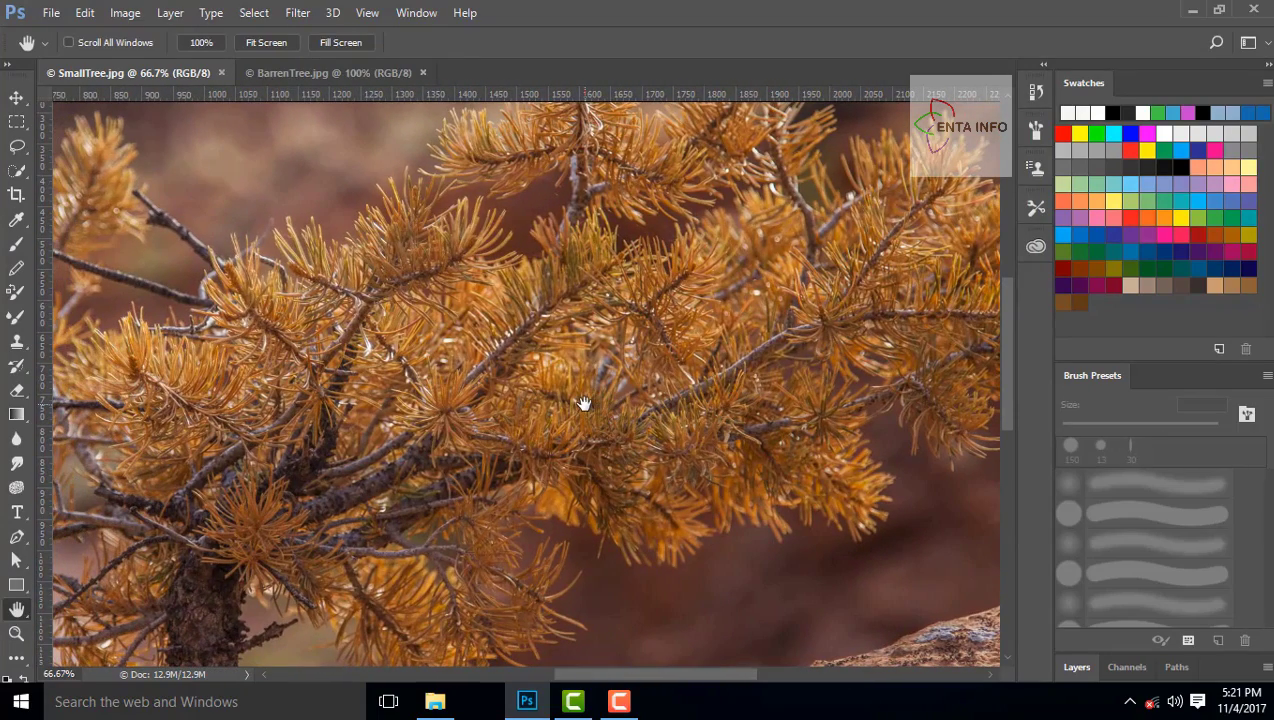
left_click_drag(506, 370, 663, 378)
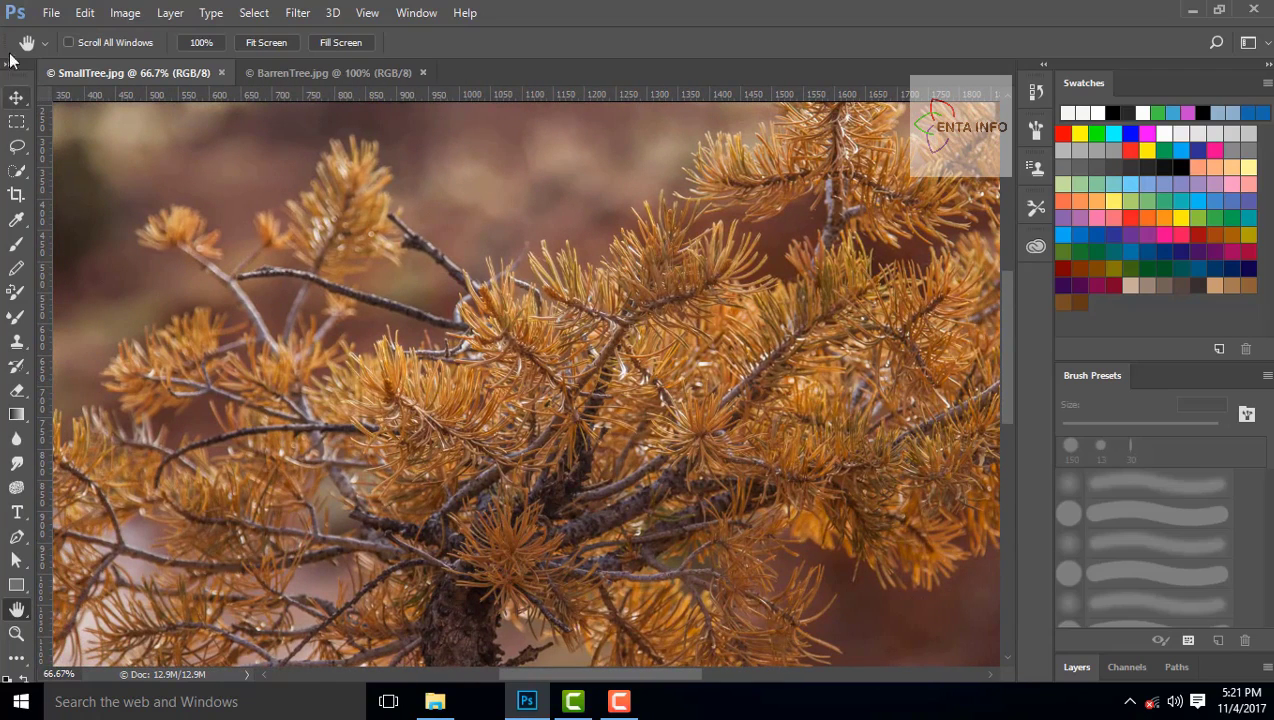
In Tools preferences, turn Enable Flick Panning off and back on, then confirm with OK.
left_click(84, 12)
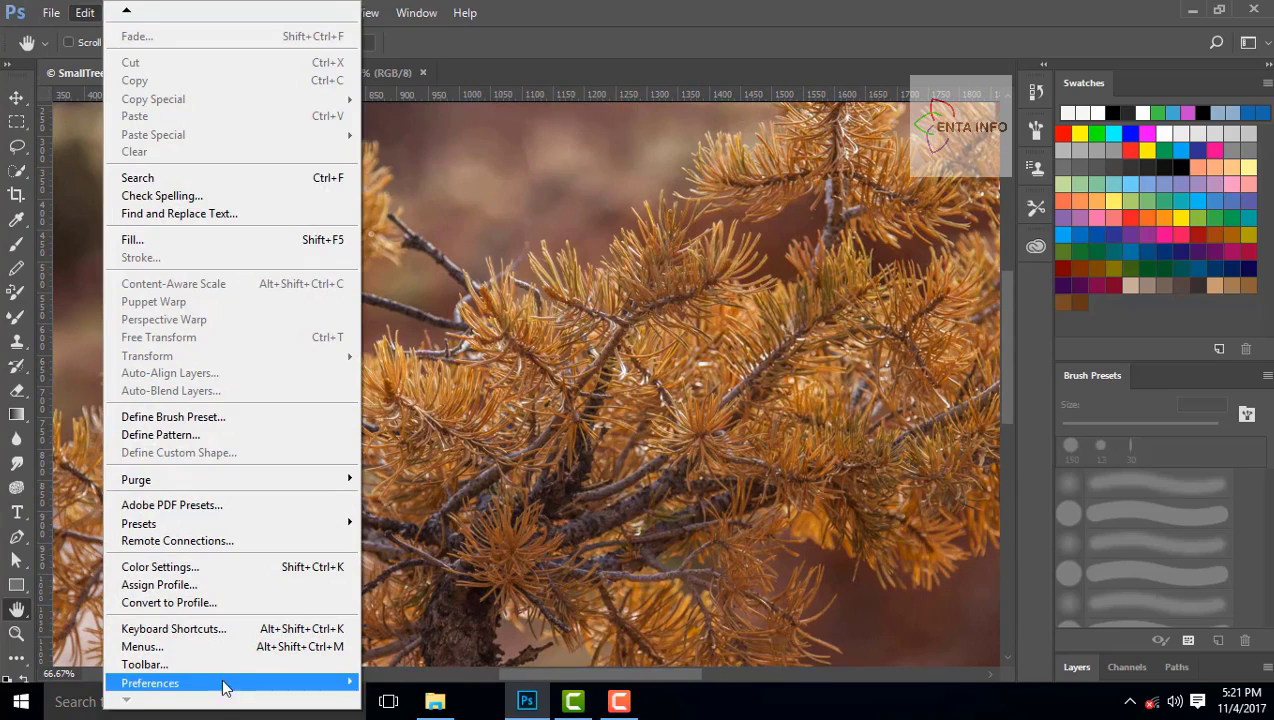
mouse_move(233, 683)
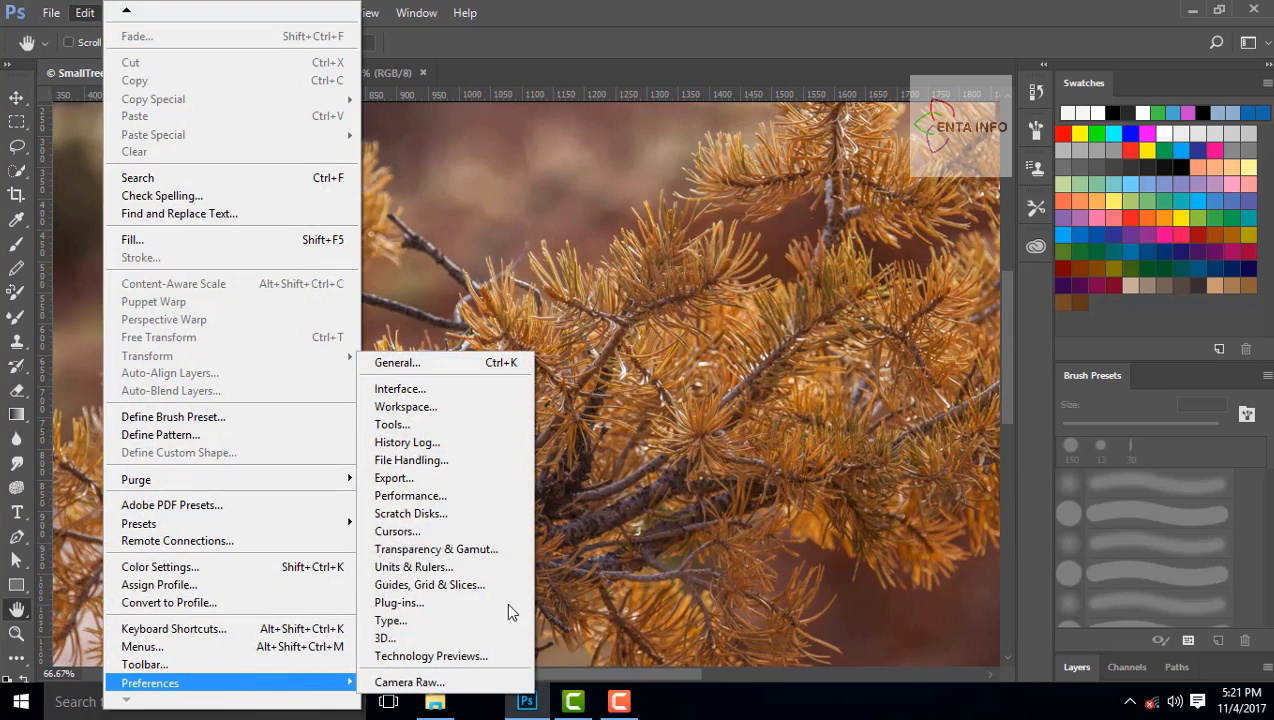
left_click(476, 428)
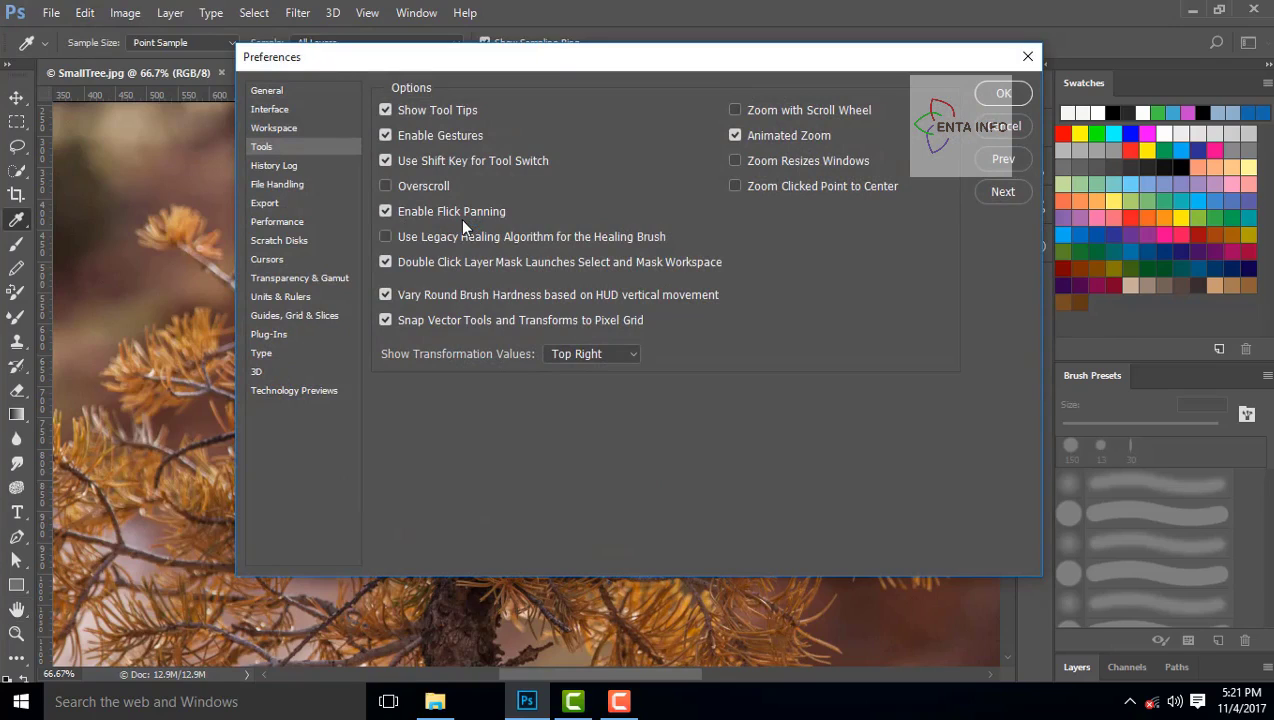
left_click(385, 211)
left_click(386, 212)
left_click(1001, 96)
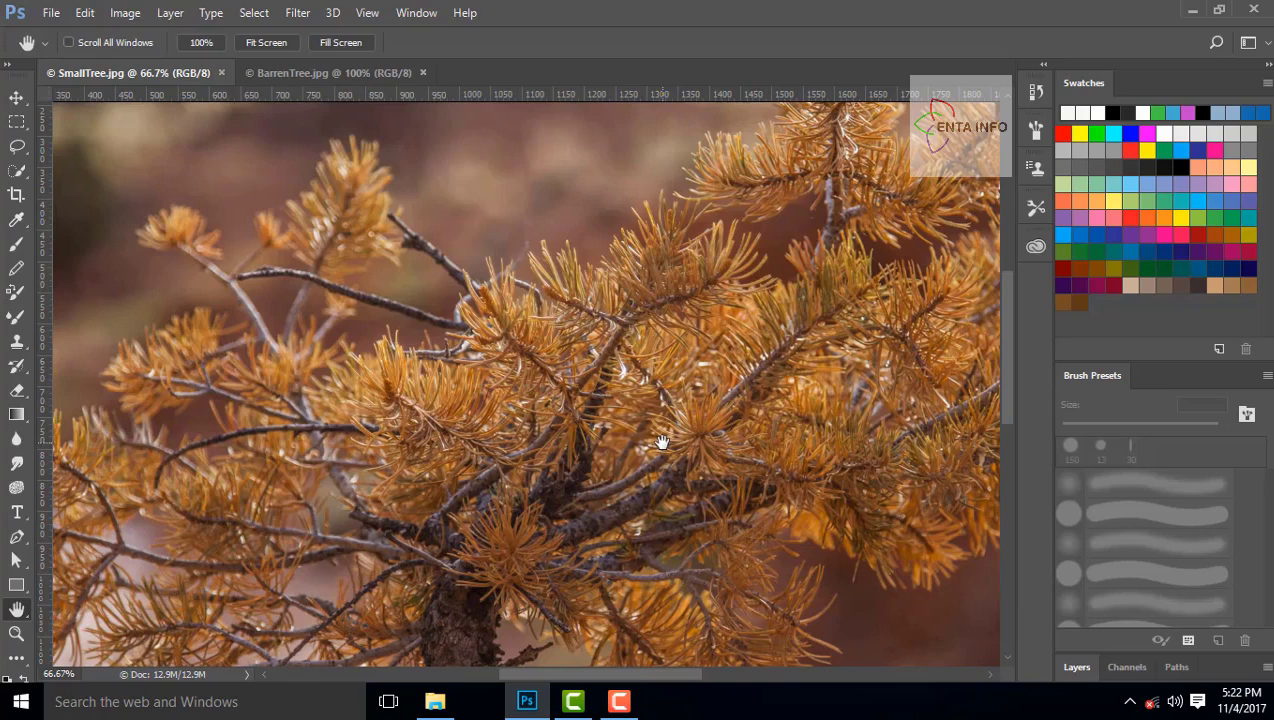
Fit SmallTree on screen, set it to 100%, and tile both photos vertically side by side.
double_click(18, 611)
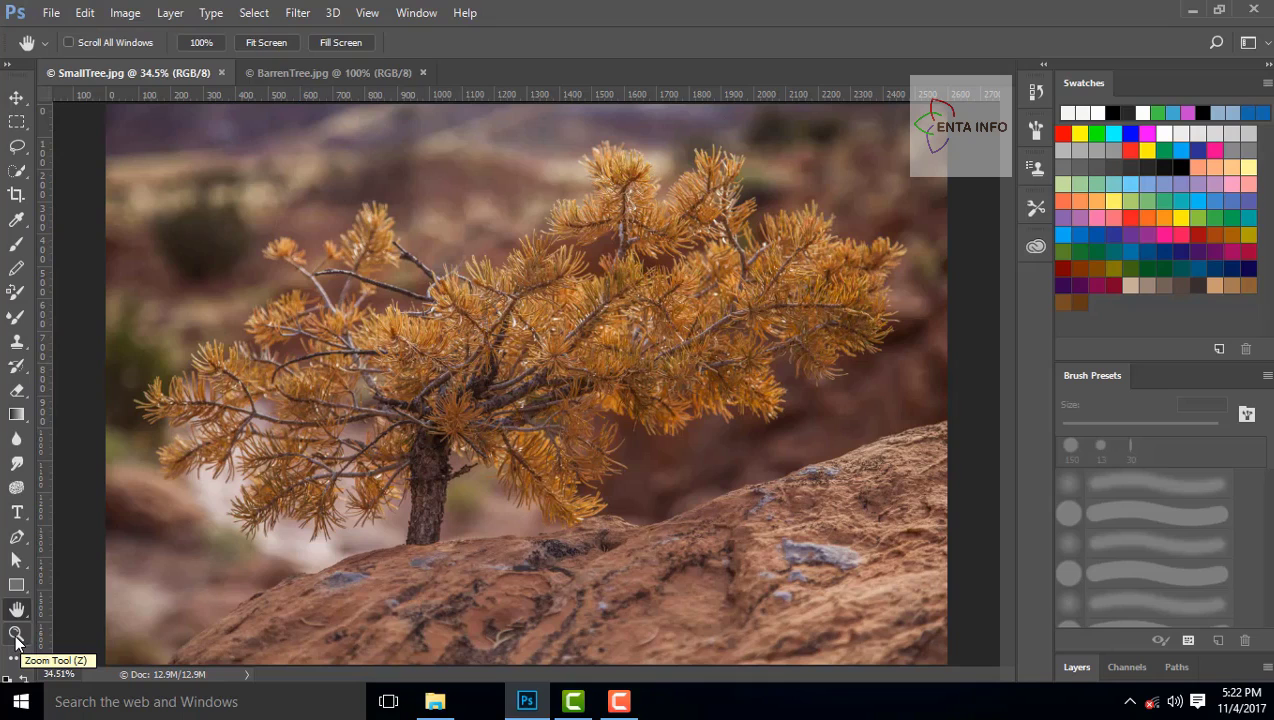
double_click(16, 636)
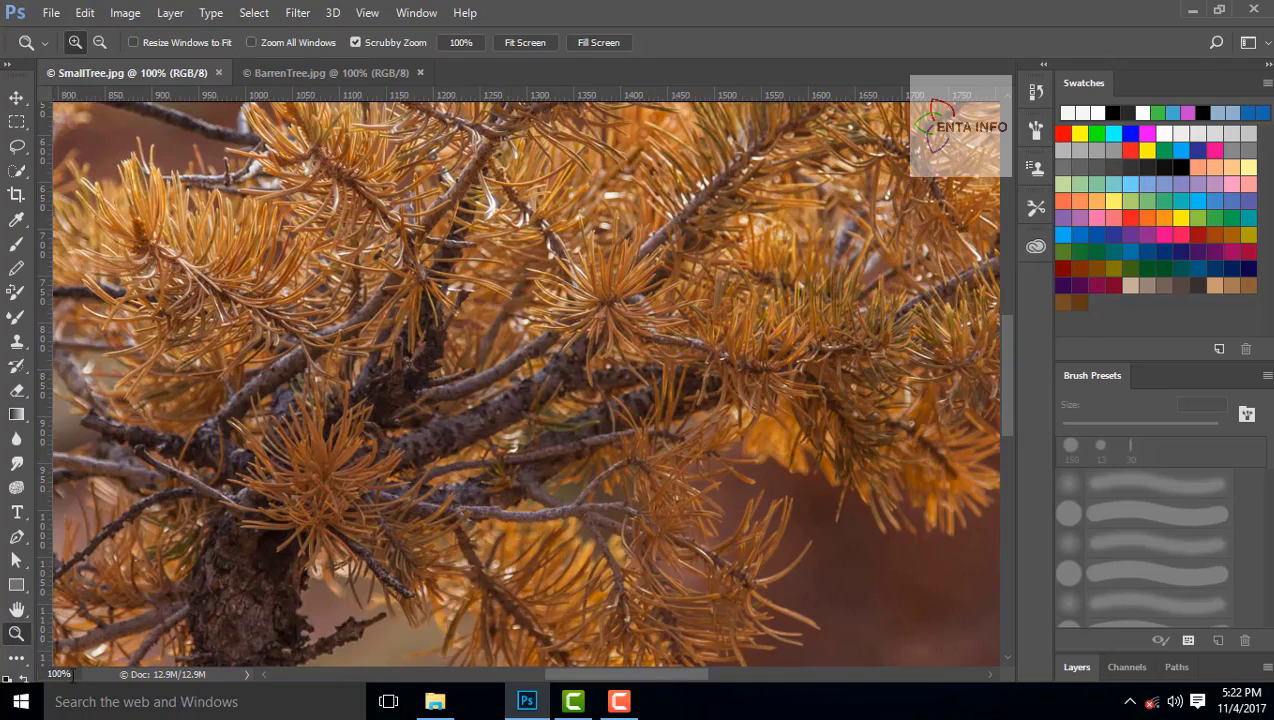
left_click(96, 679)
left_click(412, 13)
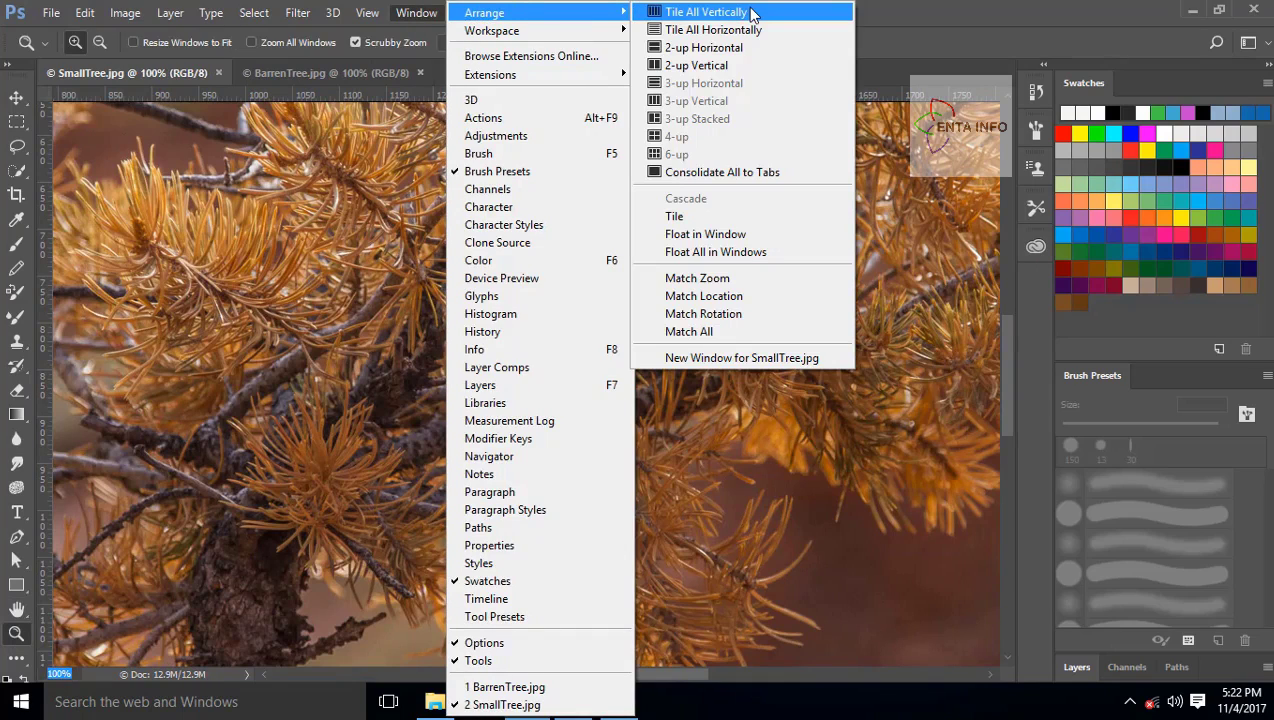
left_click(752, 14)
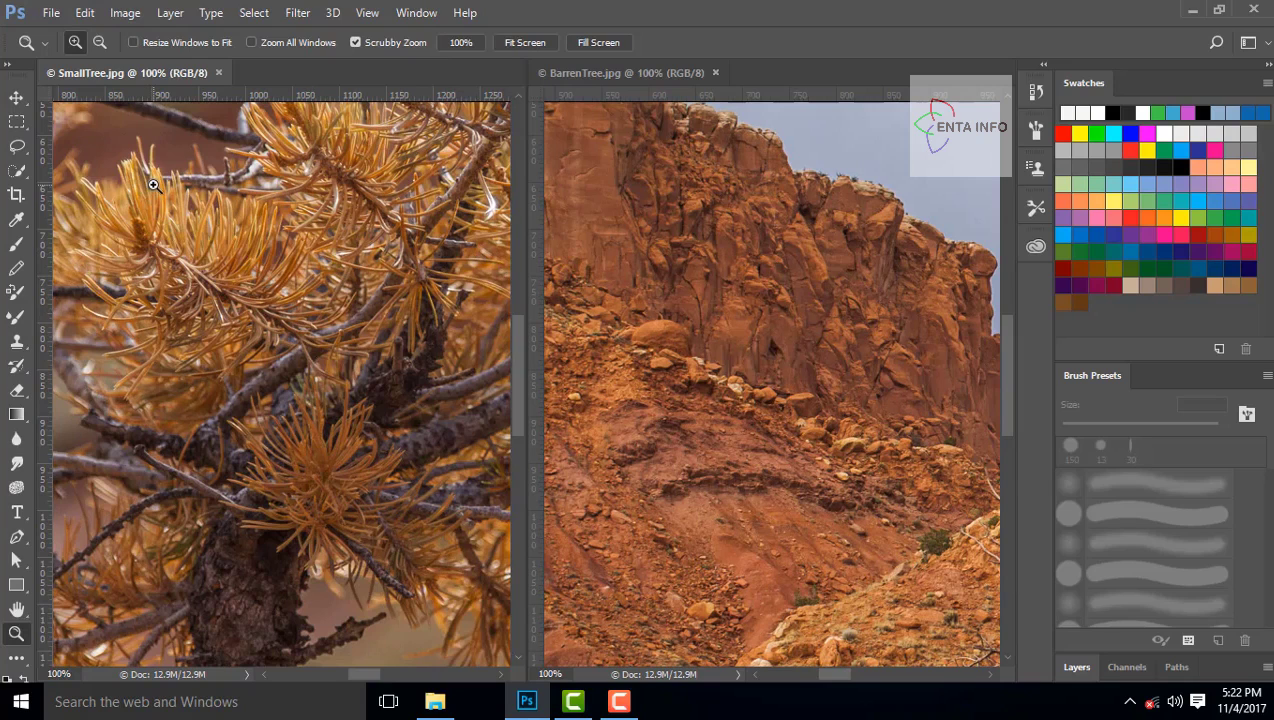
Activate BarrenTree and magnify its rocky slope to 400% with the Zoom tool.
left_click(731, 384)
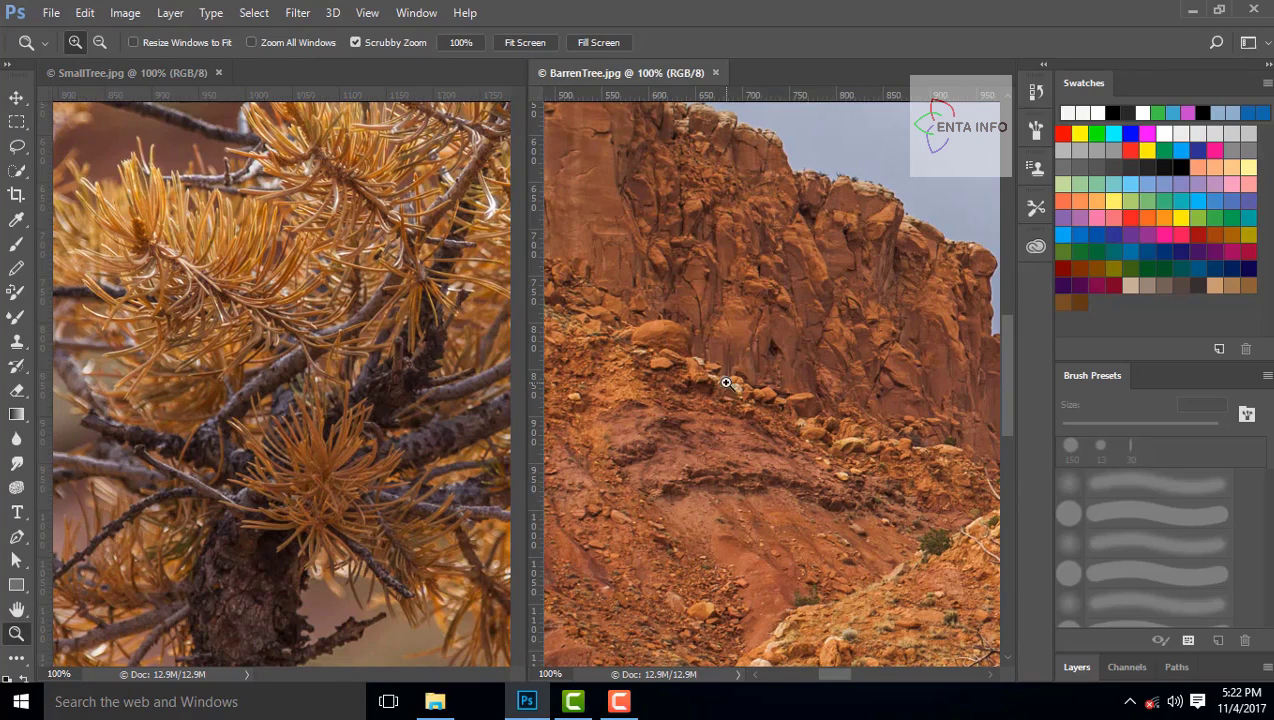
left_click(726, 383)
left_click(726, 383)
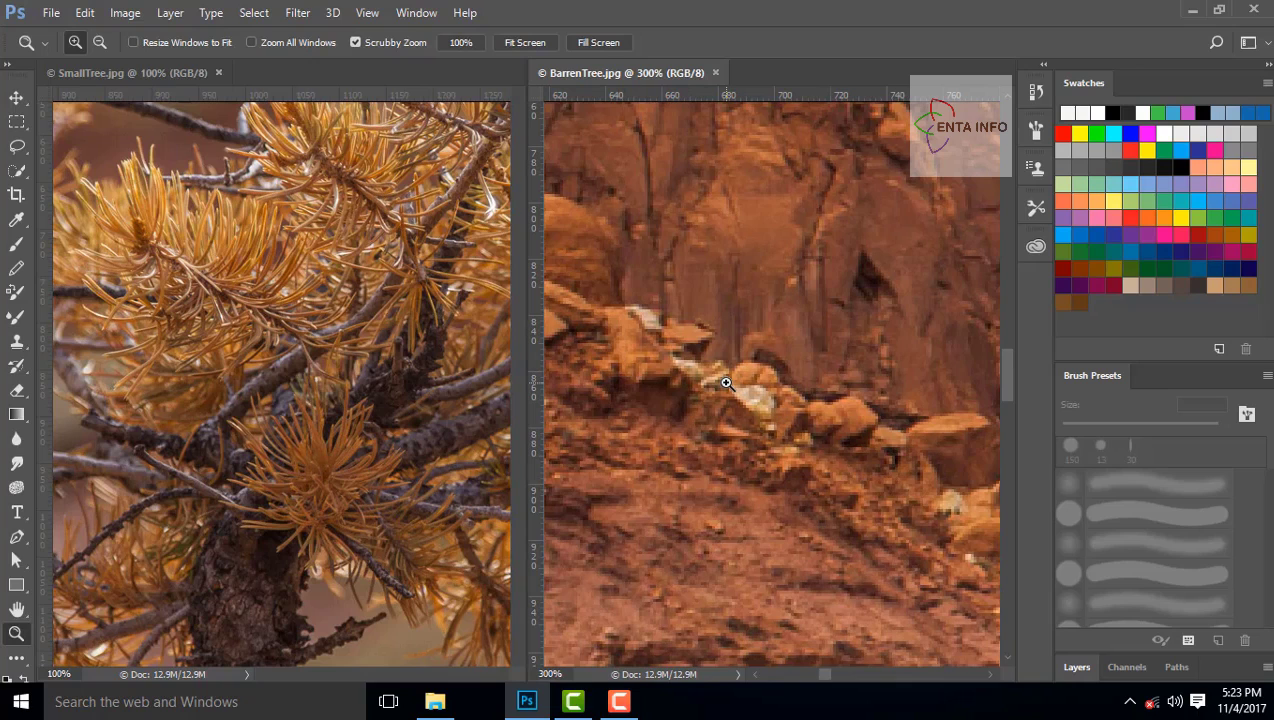
left_click(726, 383)
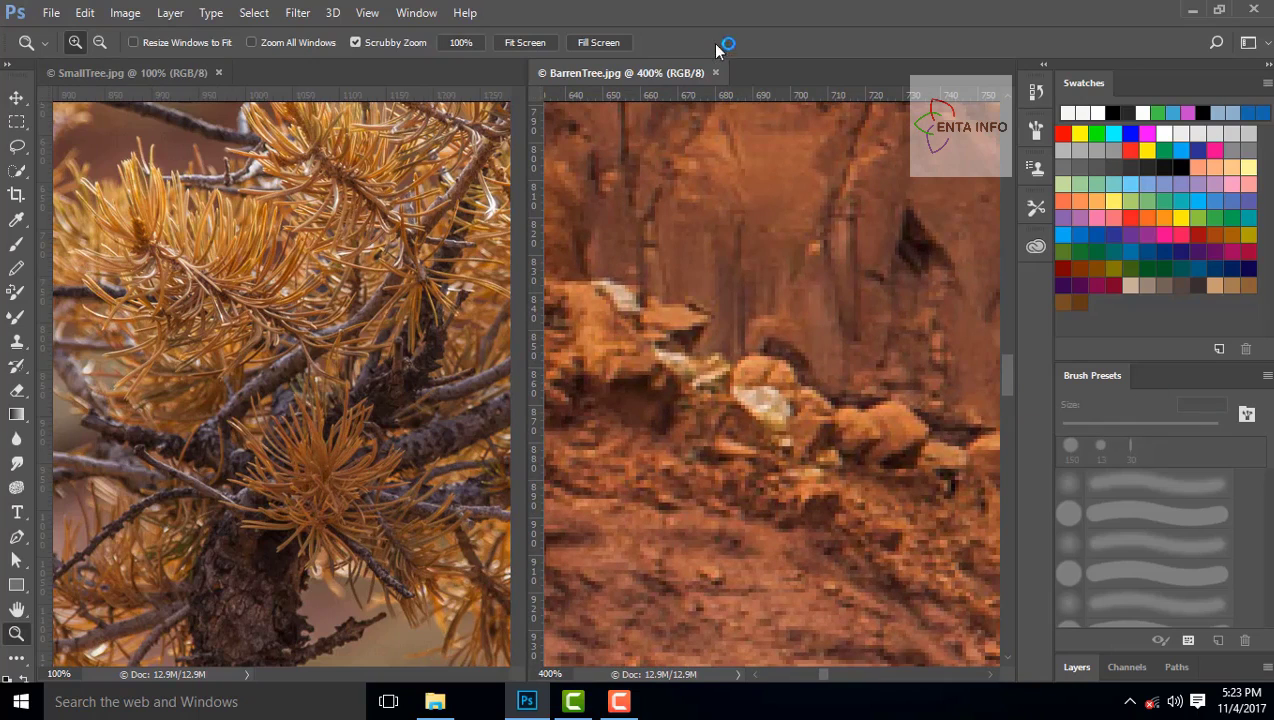
left_click(416, 13)
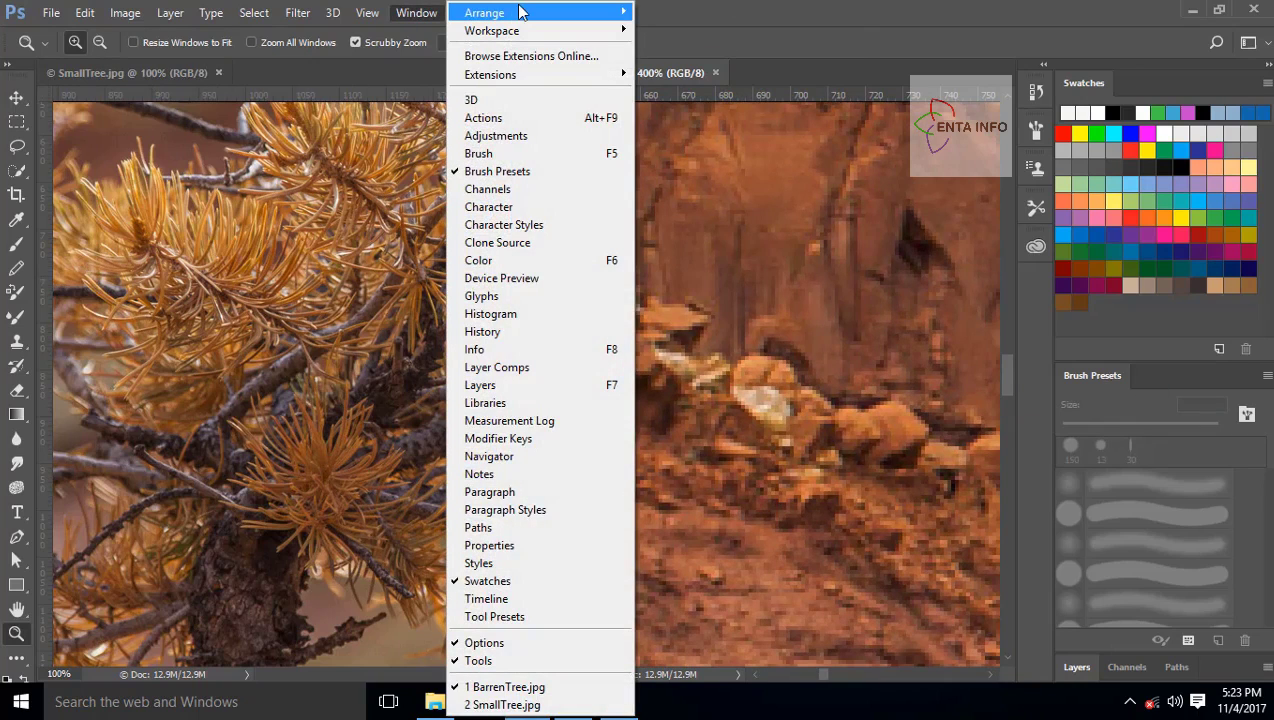
Match SmallTree's zoom to BarrenTree's 400% and enable Zoom All Windows.
mouse_move(520, 12)
left_click(770, 284)
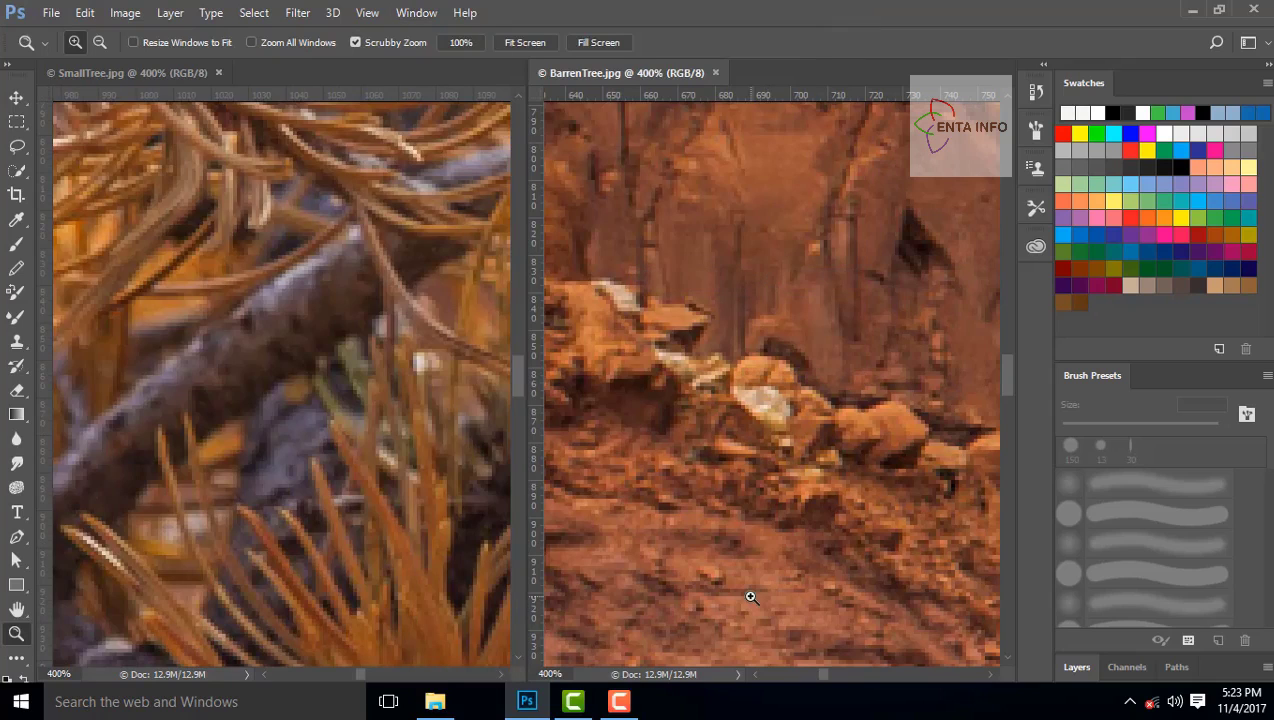
left_click(251, 42)
Zoom both photos out together step by step down to 16.7%.
left_click(100, 44)
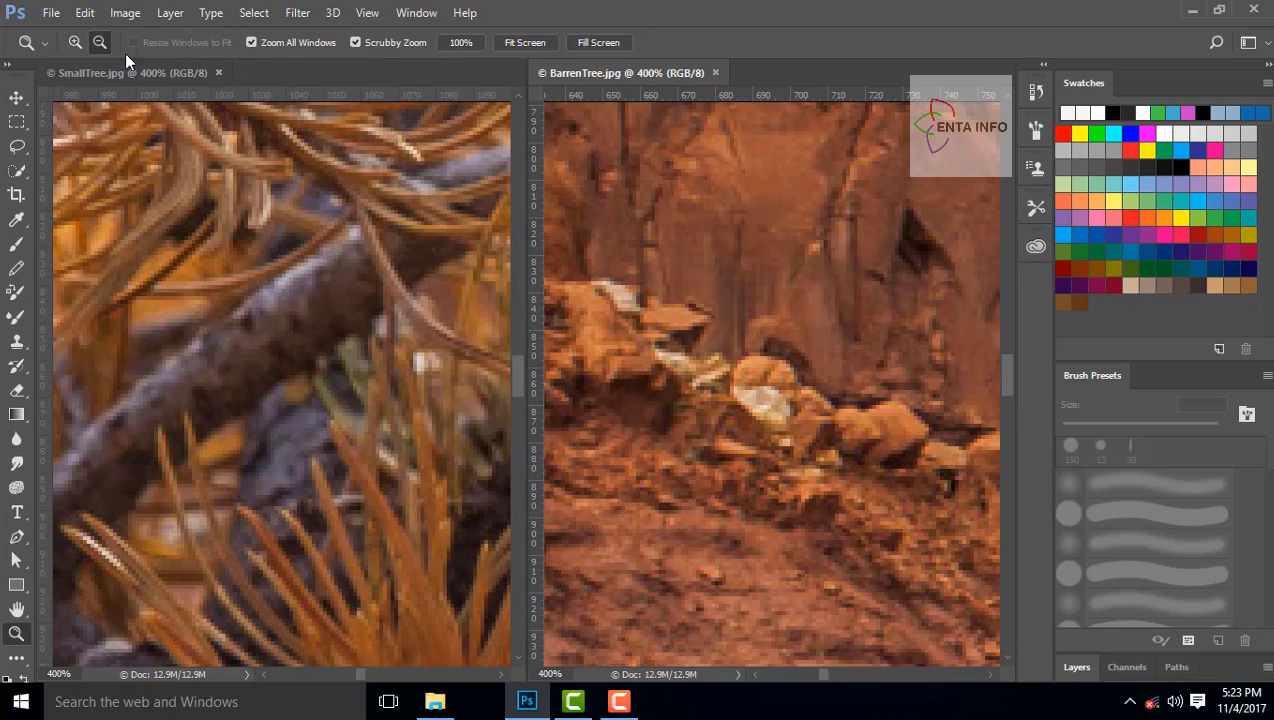
left_click(754, 278)
left_click(754, 278)
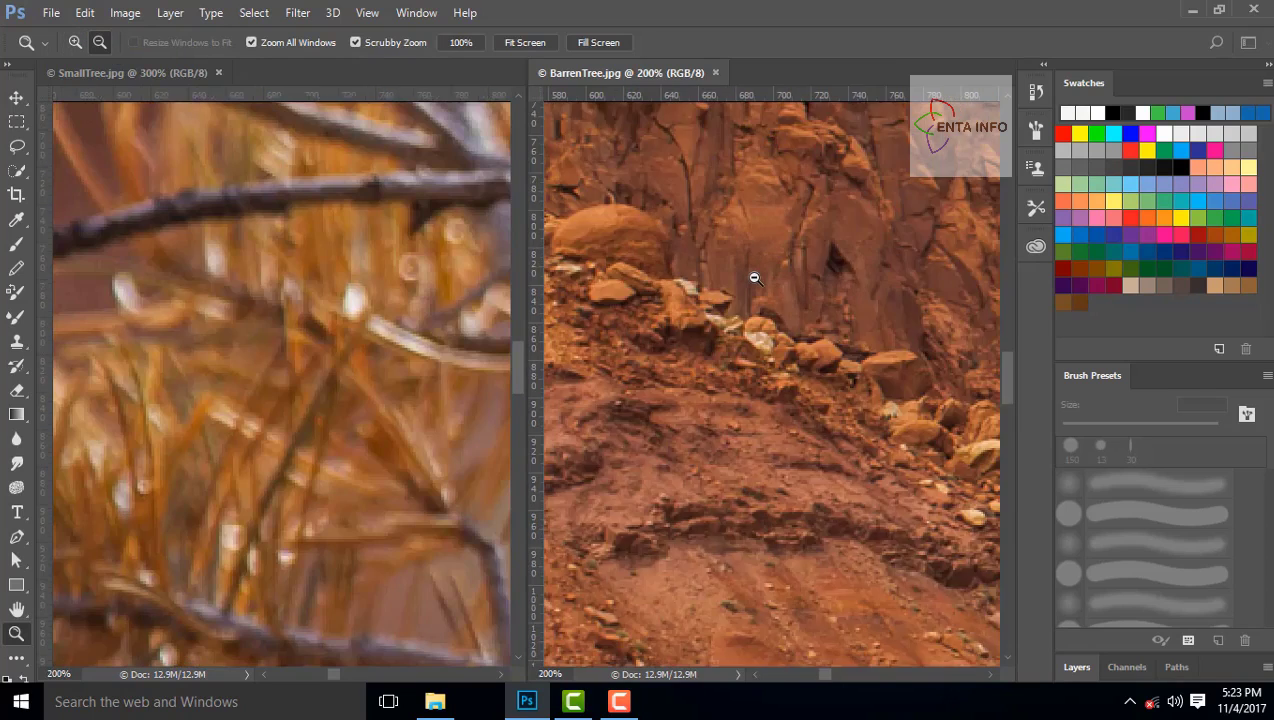
left_click(754, 278)
left_click(754, 278)
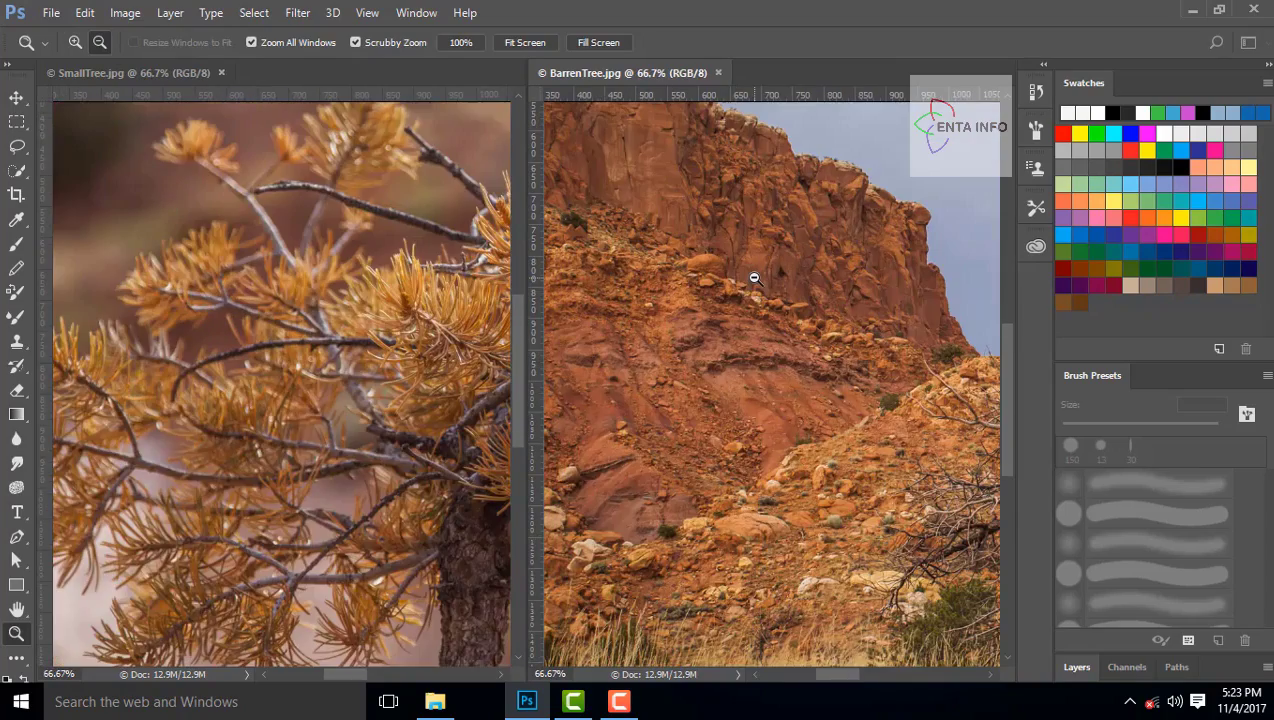
left_click(754, 278)
left_click(754, 278)
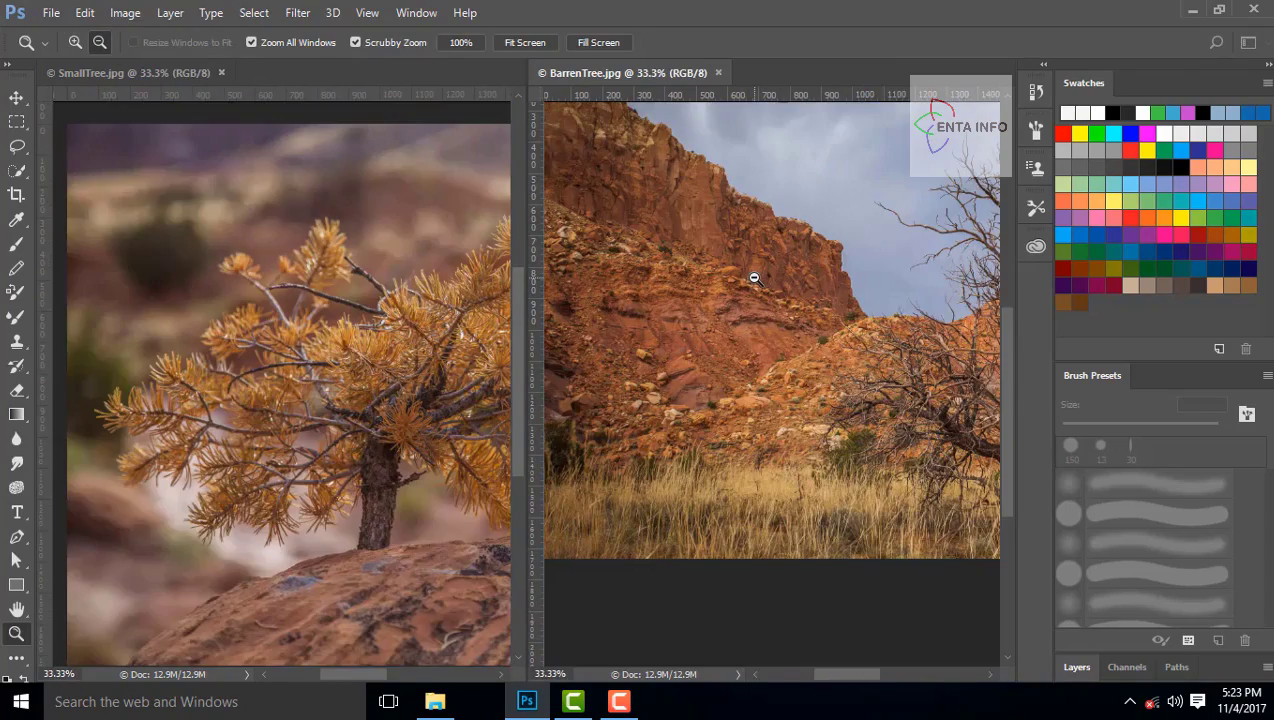
left_click(754, 278)
left_click(754, 278)
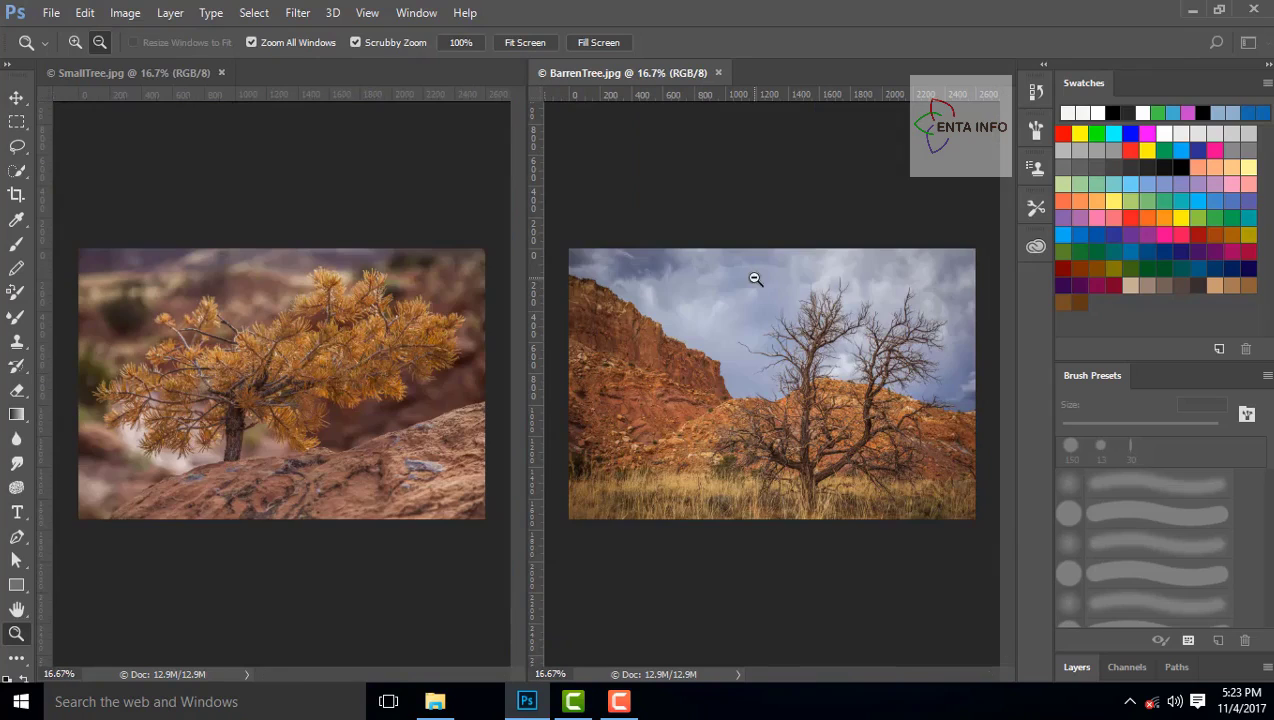
Zoom both photos back in together from 25% up to 100%.
left_click(76, 44)
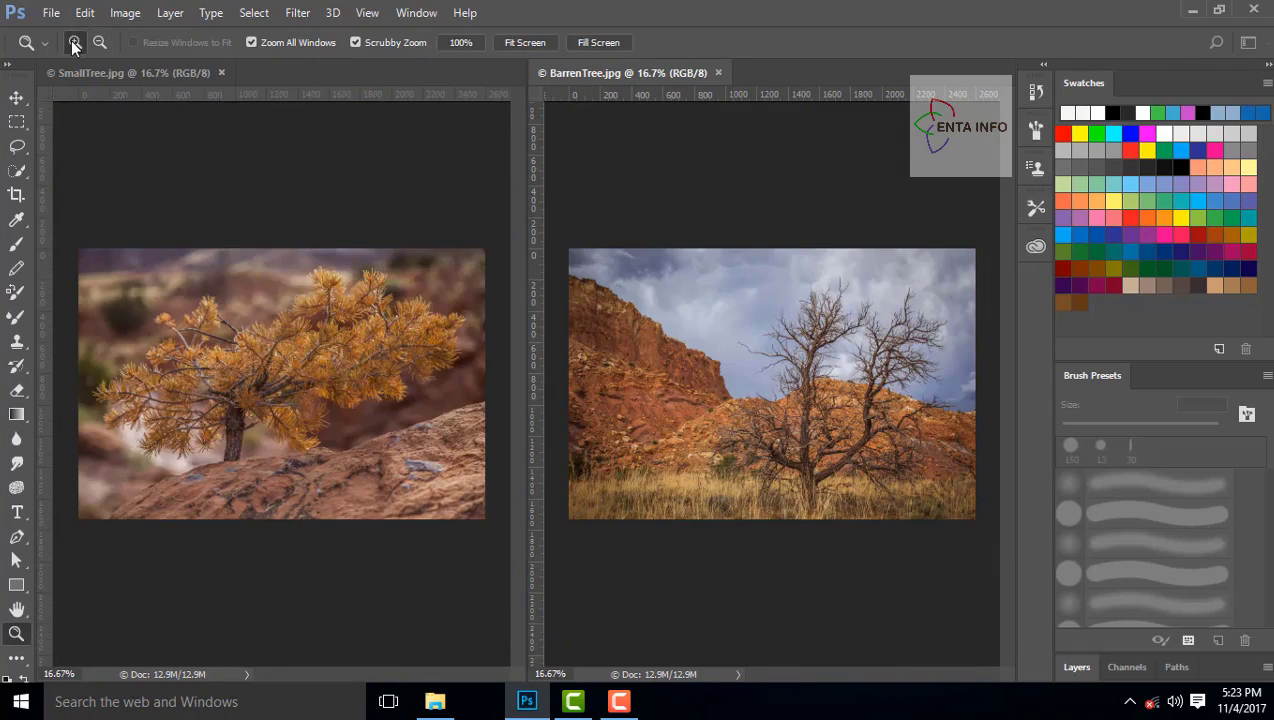
left_click(690, 399)
left_click(690, 399)
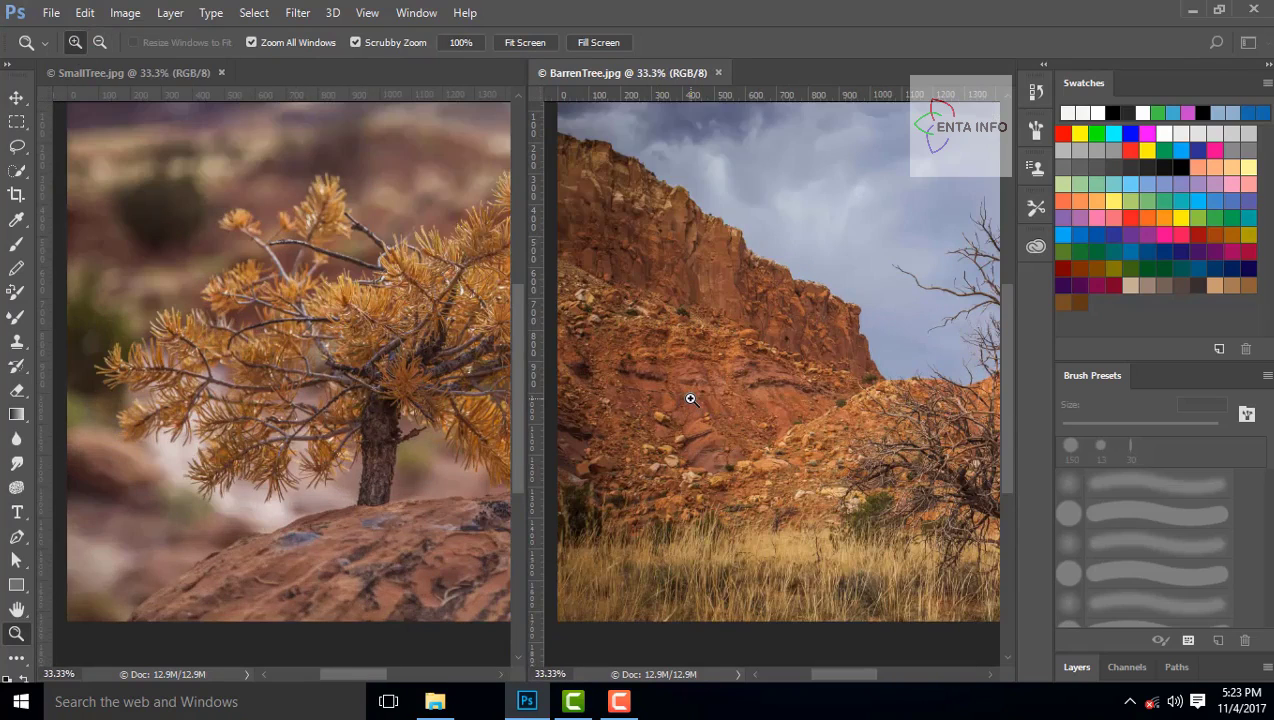
left_click(690, 399)
left_click(690, 399)
left_click(690, 399)
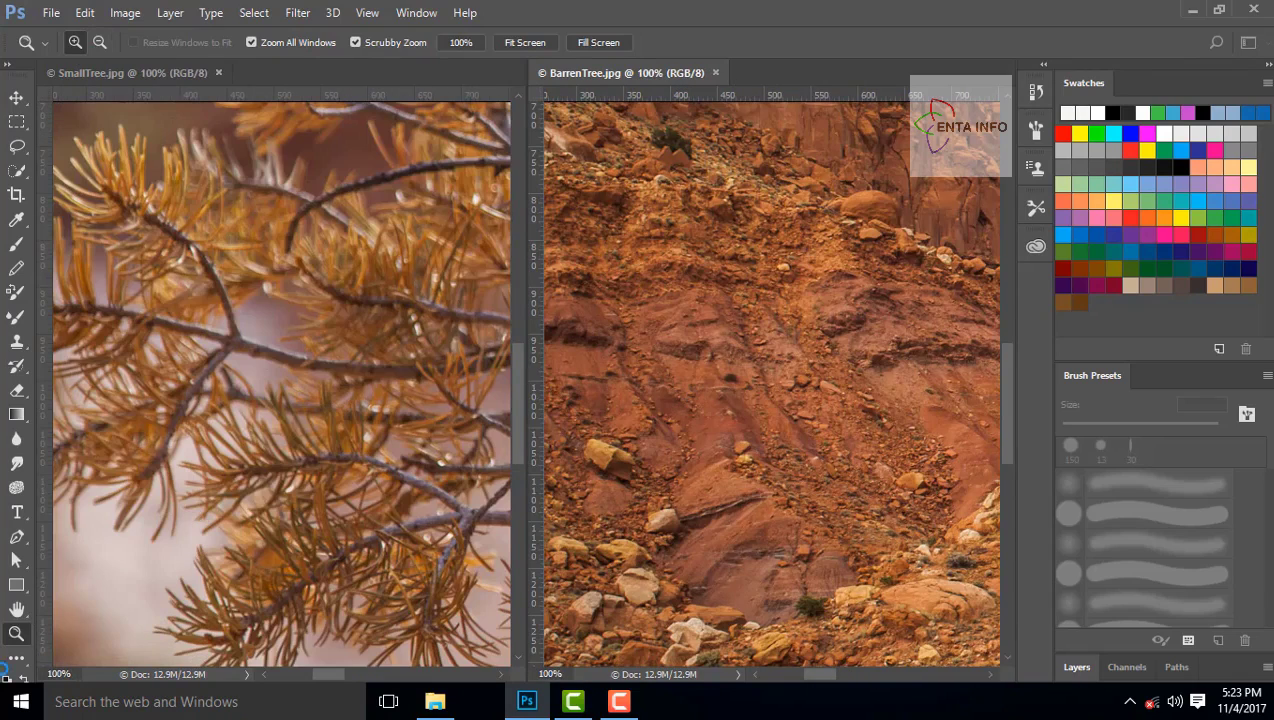
With the Hand tool and Scroll All Windows on, pan both photos together across grass and cliff.
left_click(17, 612)
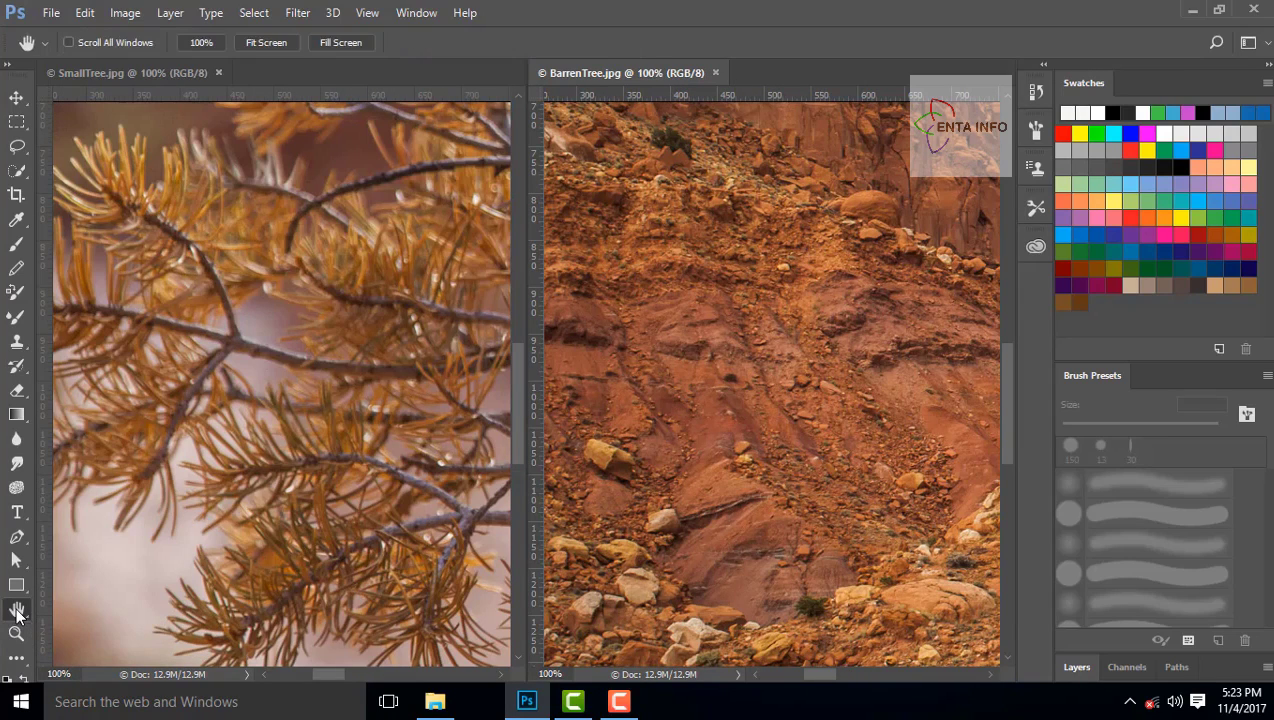
left_click(68, 42)
left_click_drag(805, 362, 963, 223)
left_click_drag(748, 430, 867, 322)
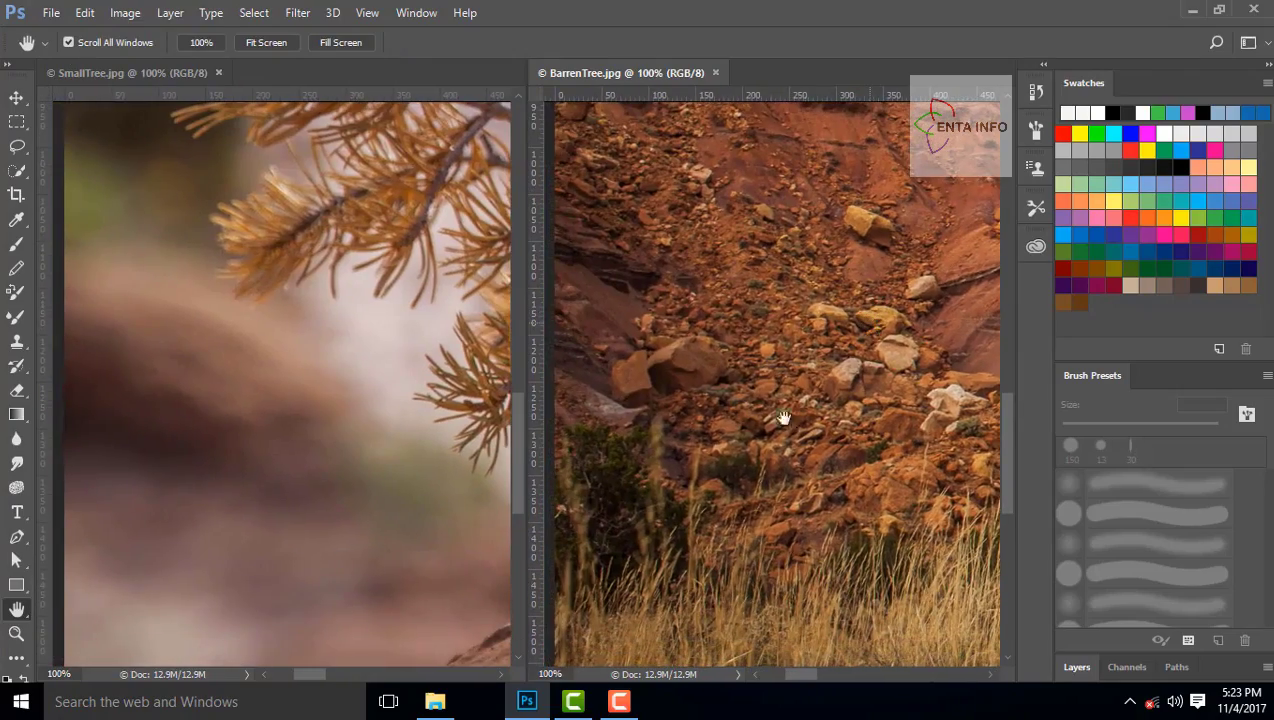
left_click_drag(828, 461, 592, 319)
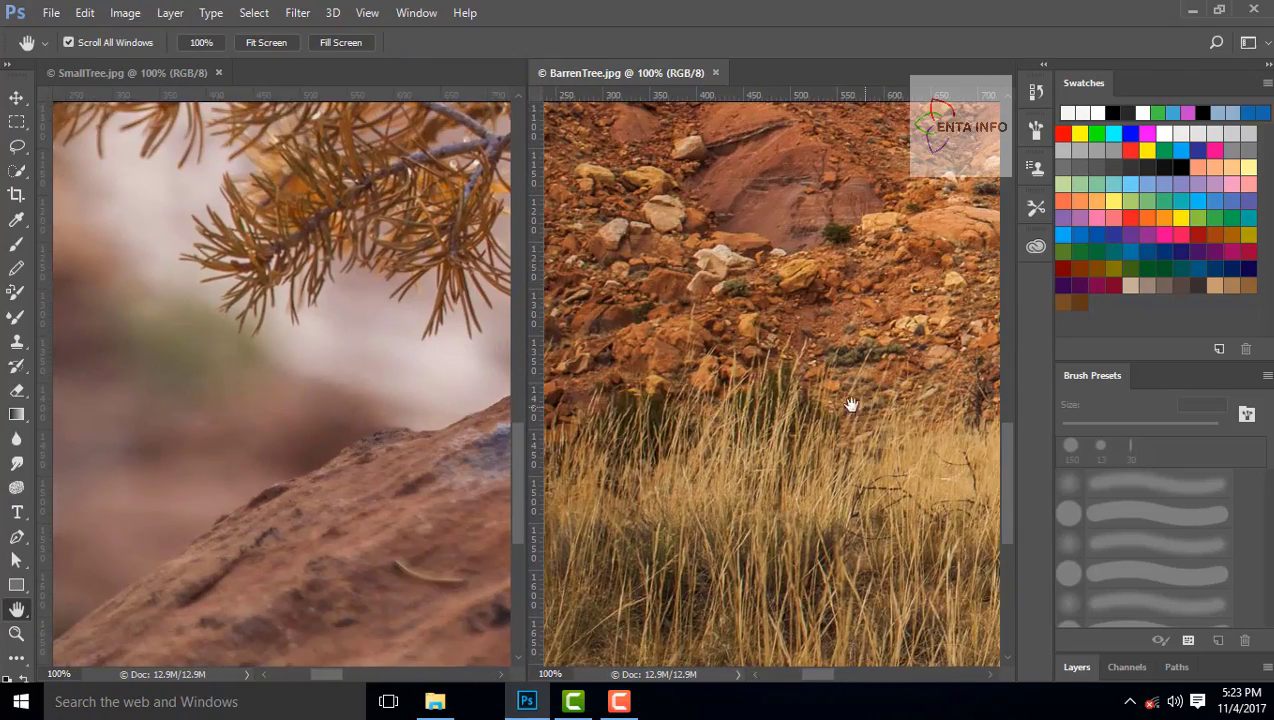
left_click_drag(853, 407, 577, 341)
Toggle Scroll All Windows, pan to show the cliff top and sky, then zoom both to 200%.
left_click(70, 45)
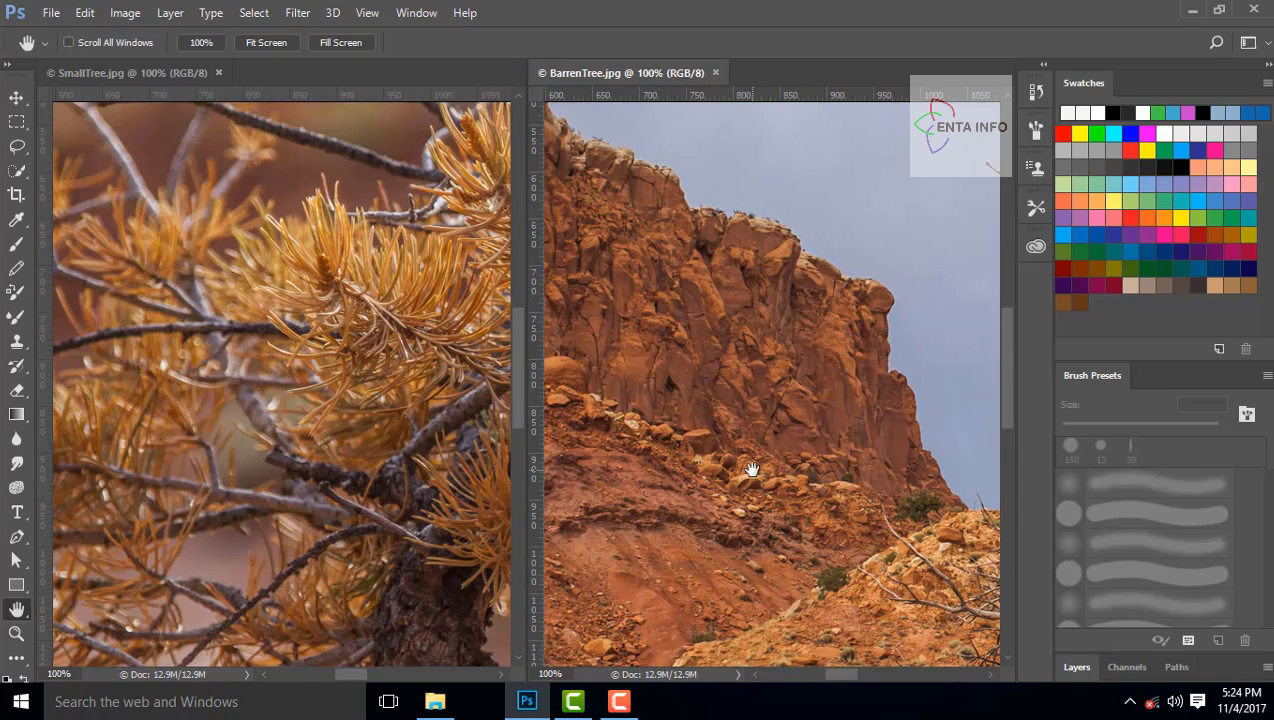
left_click_drag(694, 557, 747, 447)
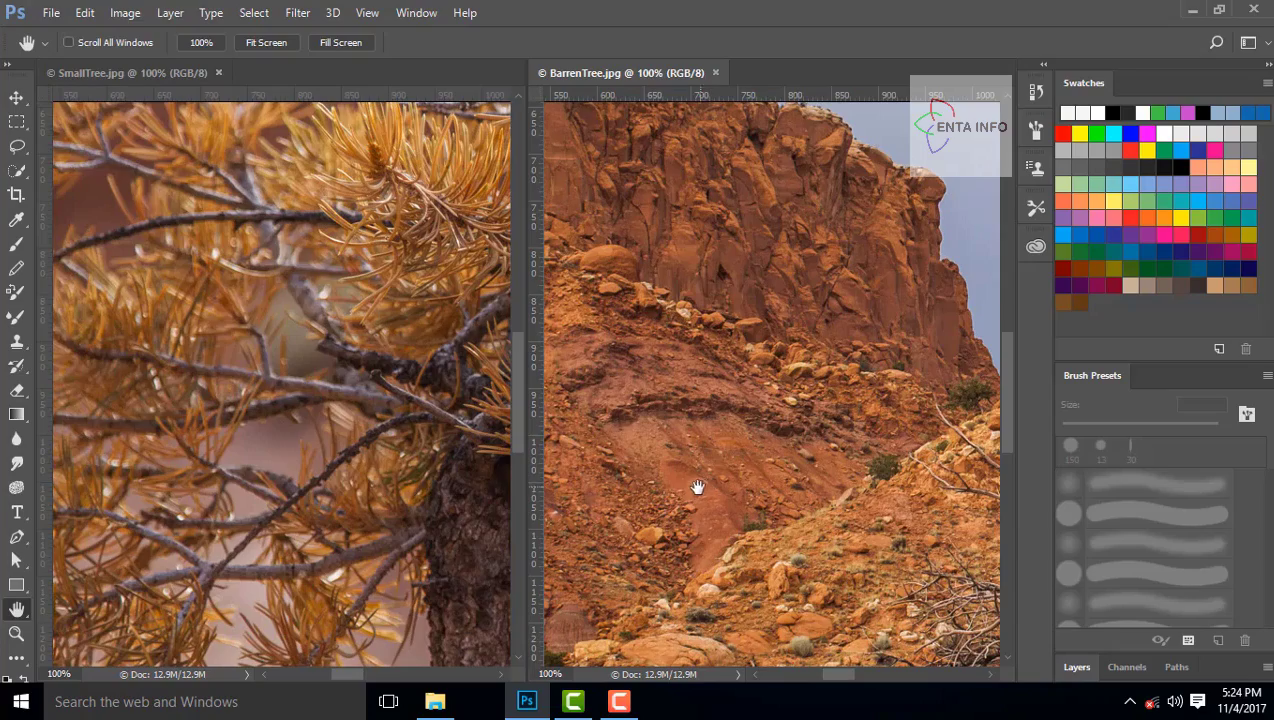
left_click_drag(694, 489, 799, 344)
left_click_drag(829, 469, 728, 384)
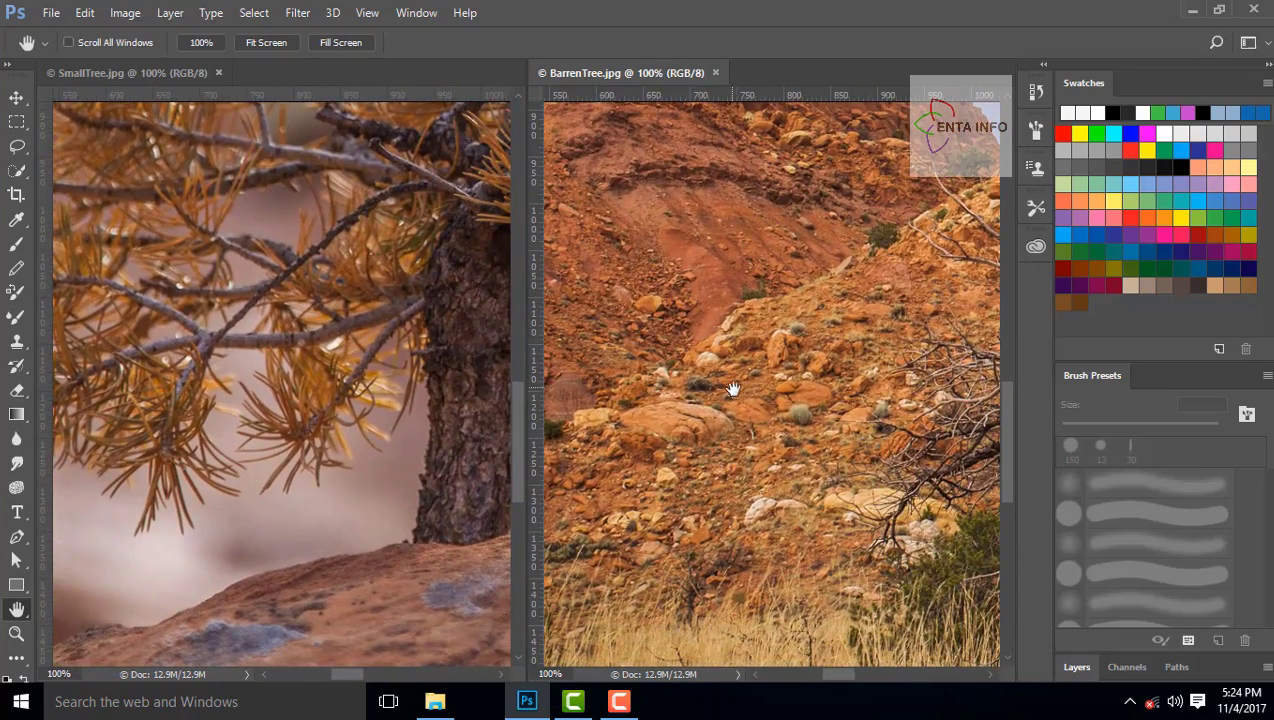
scroll(735, 380, "down", 5)
left_click_drag(763, 425, 776, 600)
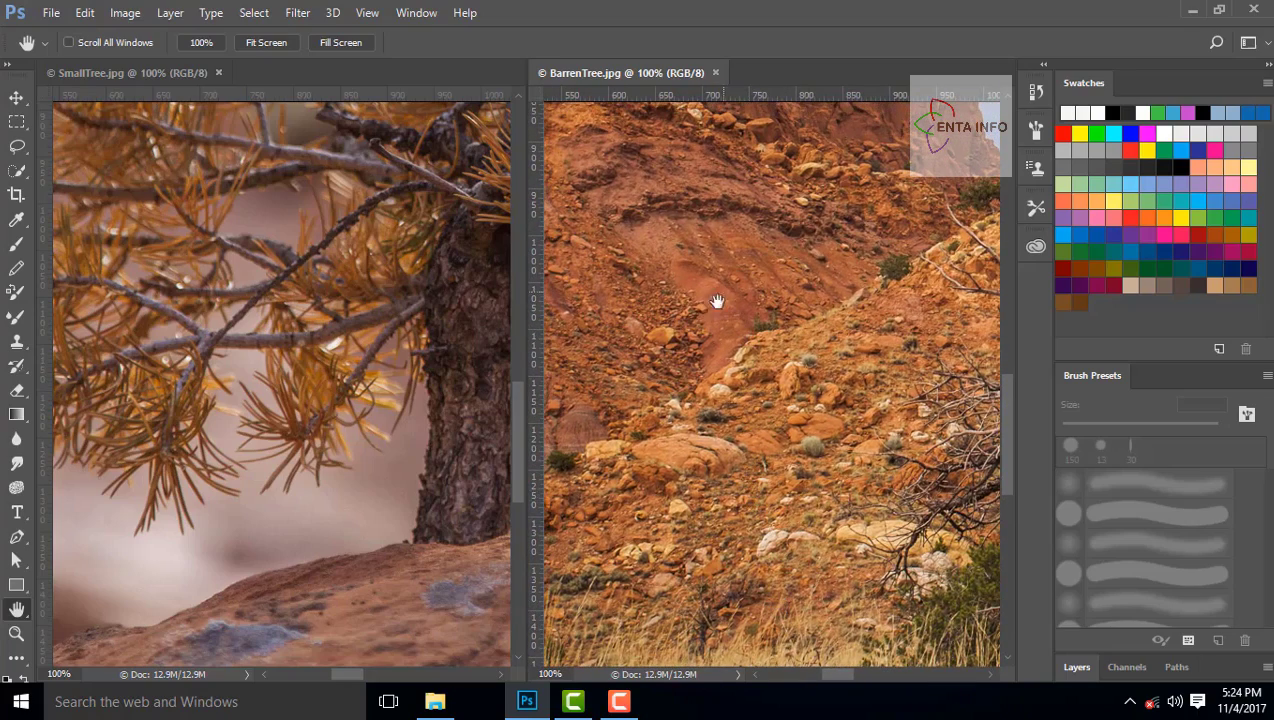
left_click_drag(722, 475, 760, 300)
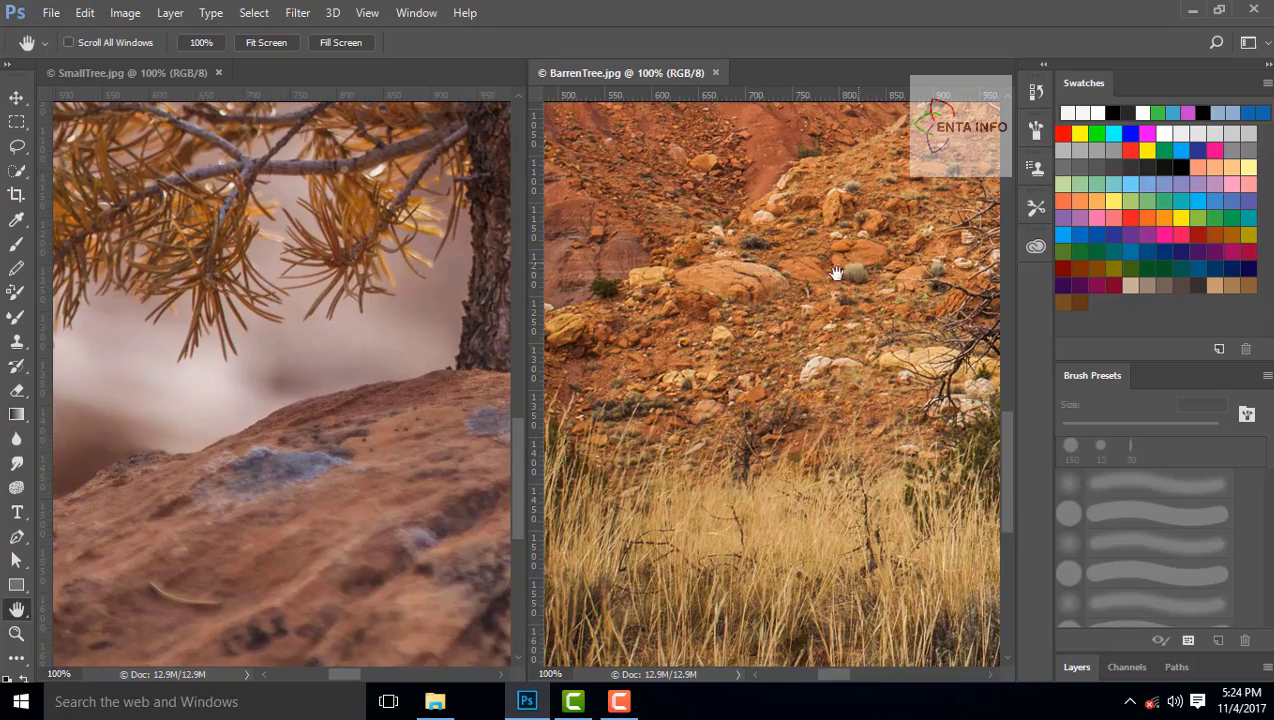
left_click_drag(836, 272, 762, 507)
left_click_drag(737, 248, 726, 508)
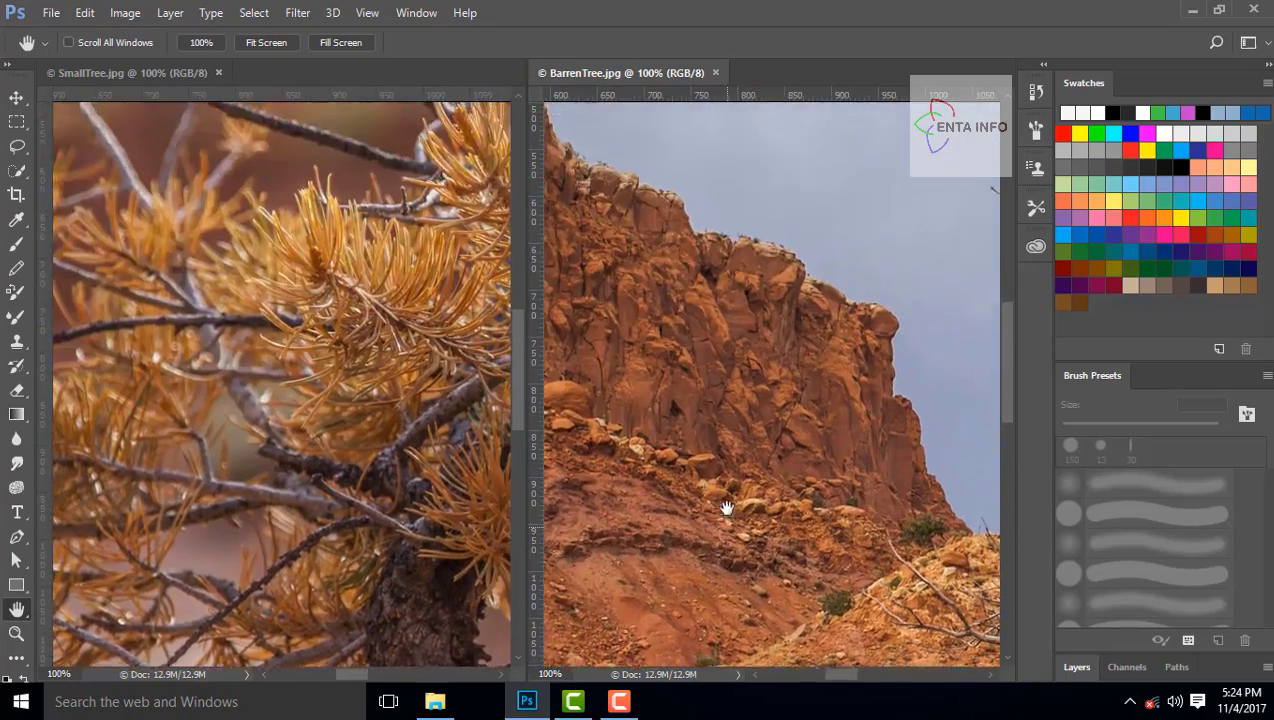
key("z")
left_click(726, 508, "shift")
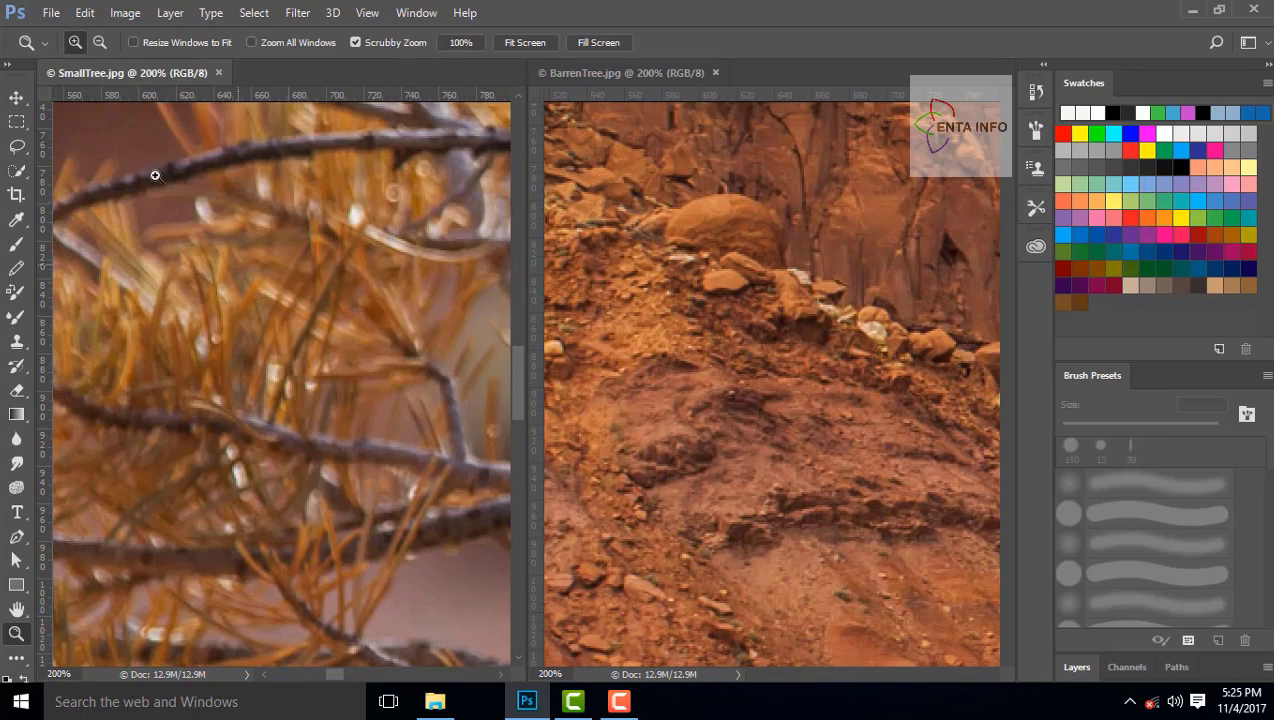
Zoom both photos to 400% and 500%, then scrubby-zoom BarrenTree in and Alt-drag back out.
left_click(744, 421, "shift")
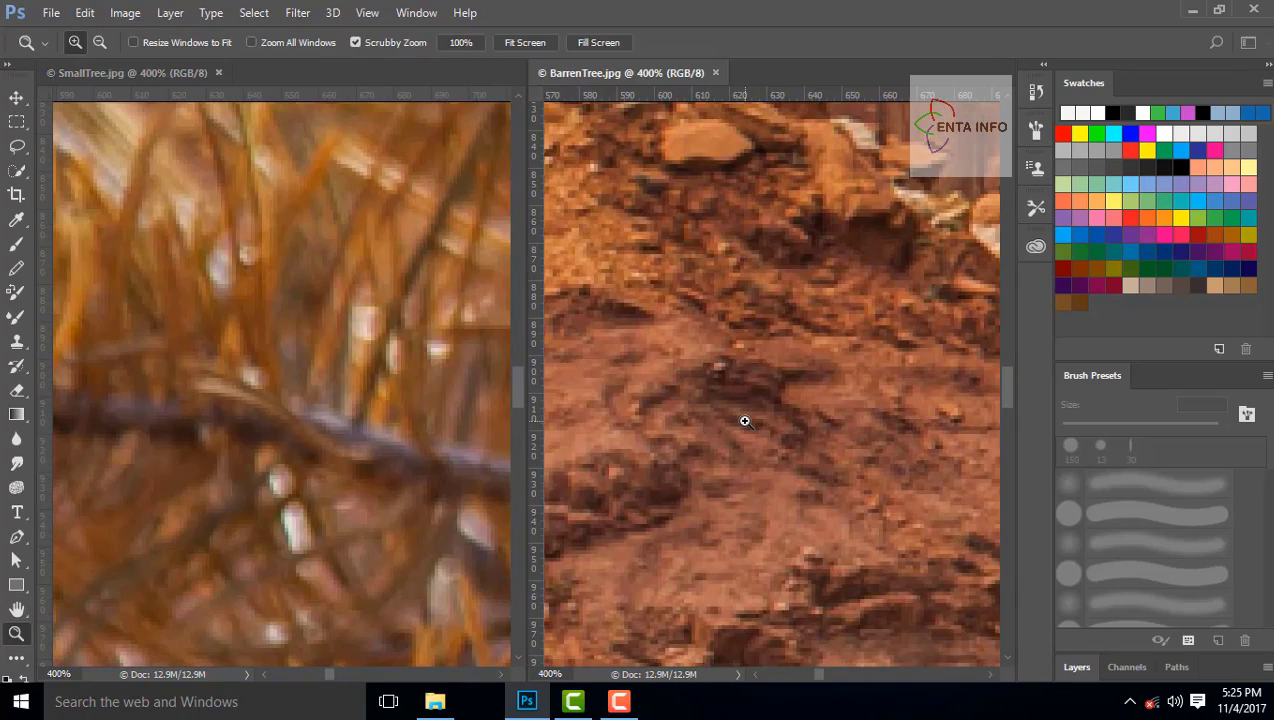
left_click(744, 421, "shift")
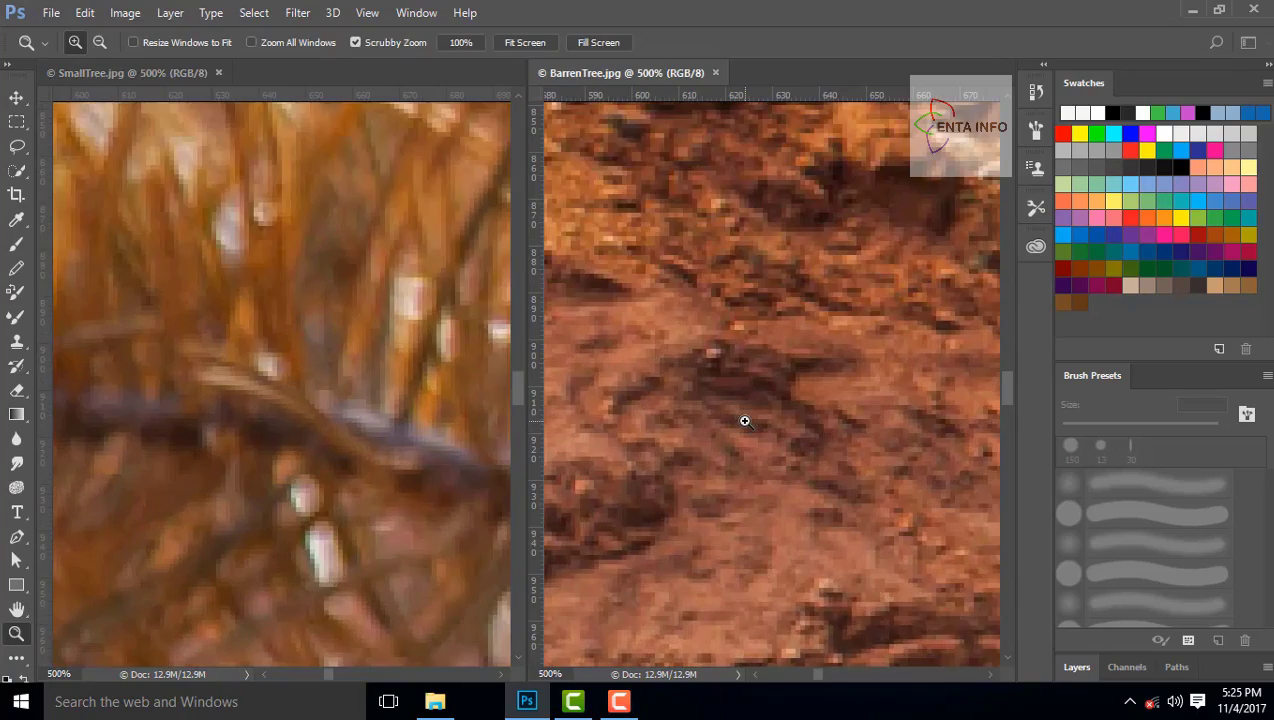
left_click_drag(744, 421, 744, 421)
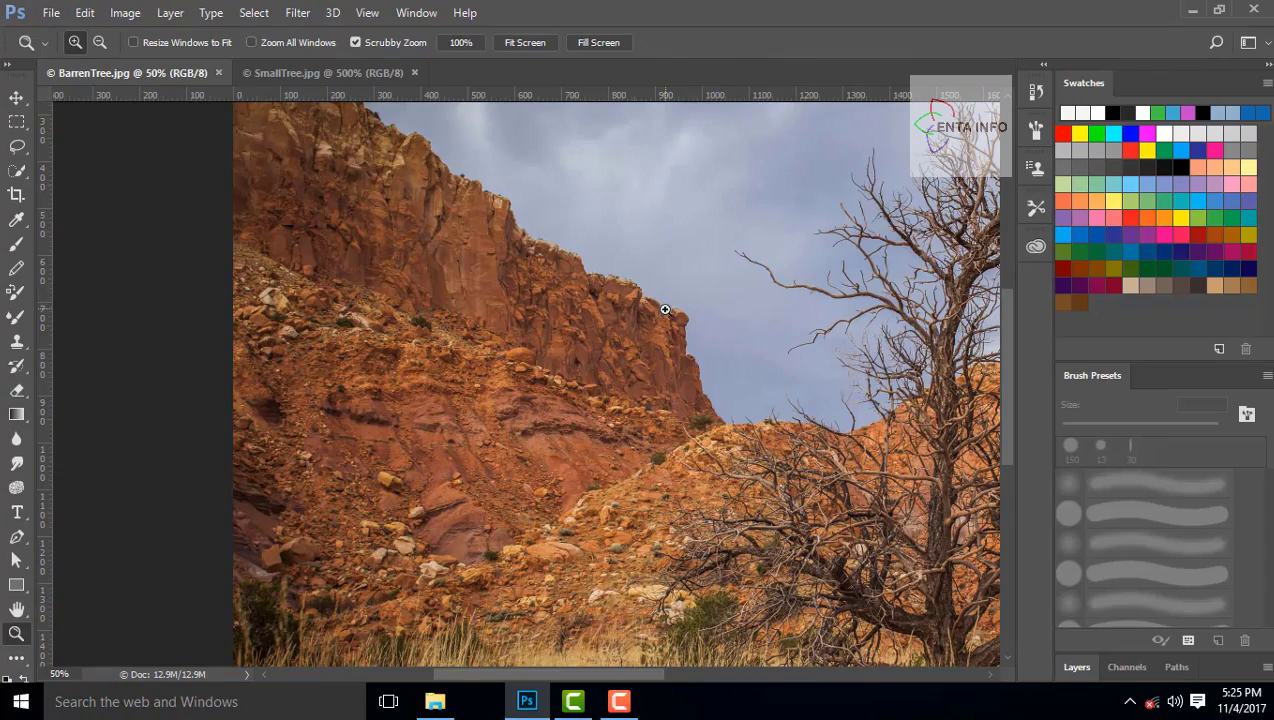
left_click_drag(634, 326, 634, 326)
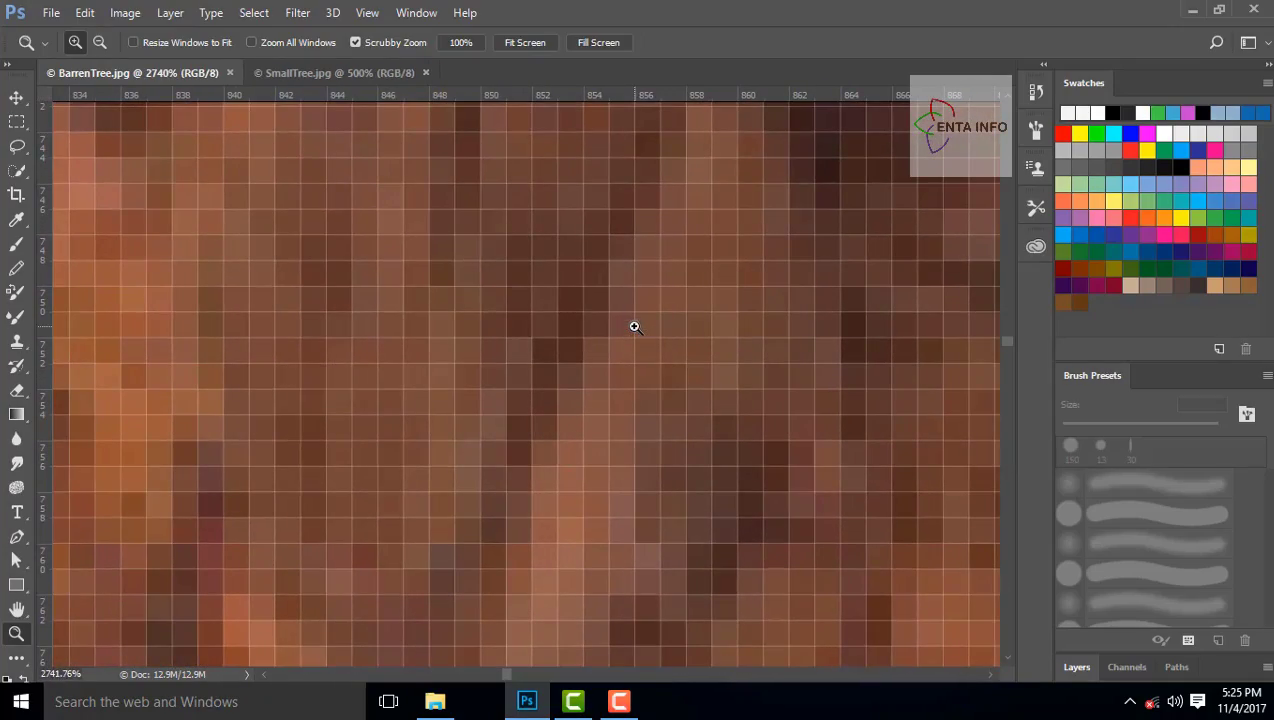
key("alt")
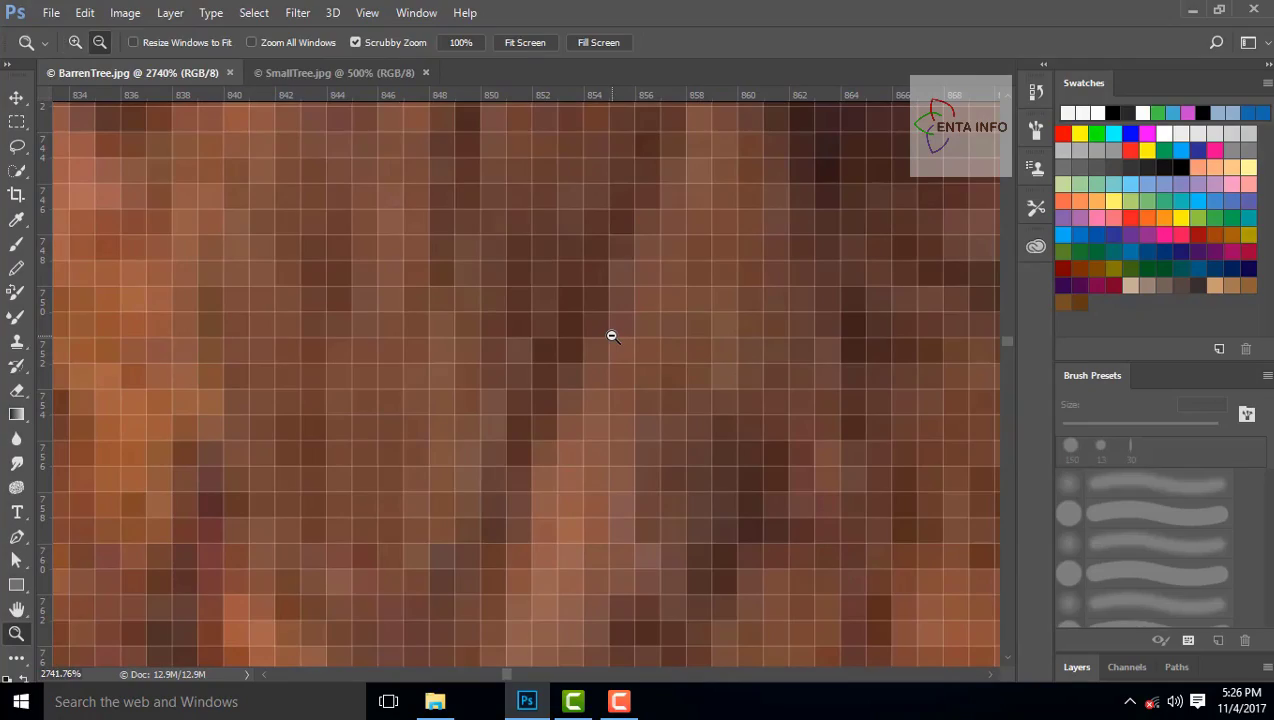
left_click_drag(612, 336, 606, 331)
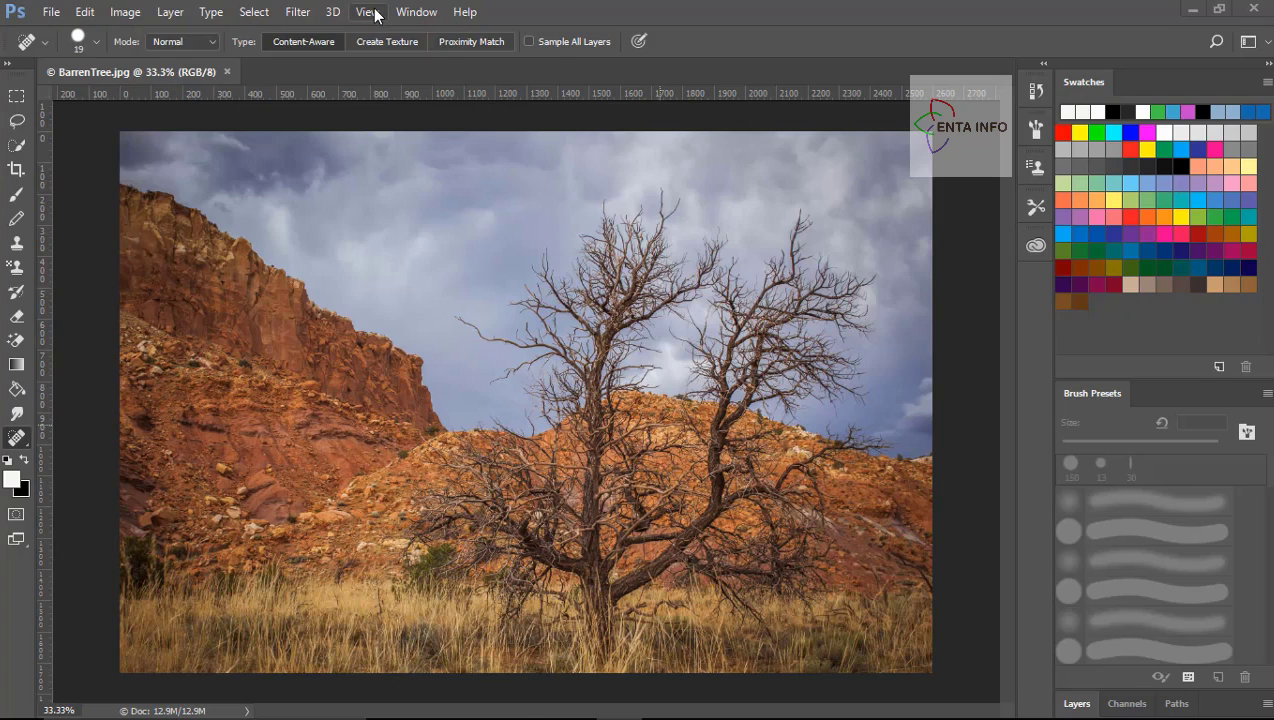
left_click(367, 12)
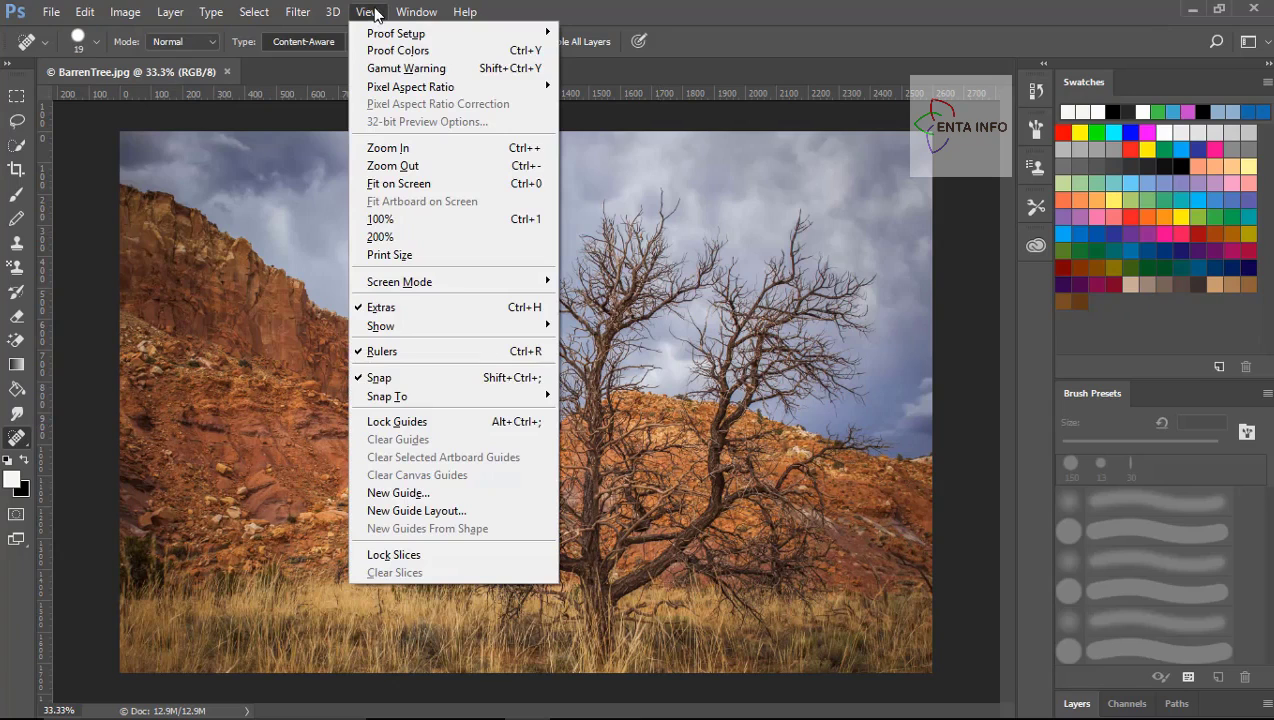
mouse_move(456, 292)
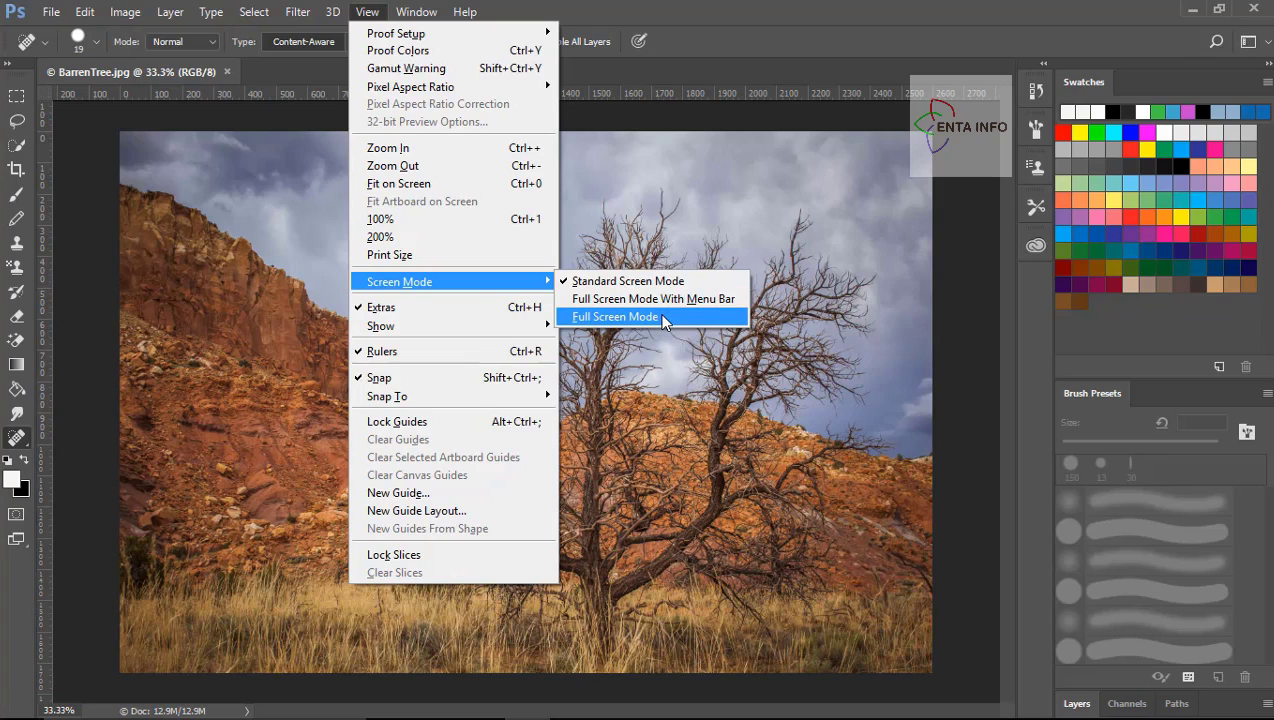
left_click(728, 396)
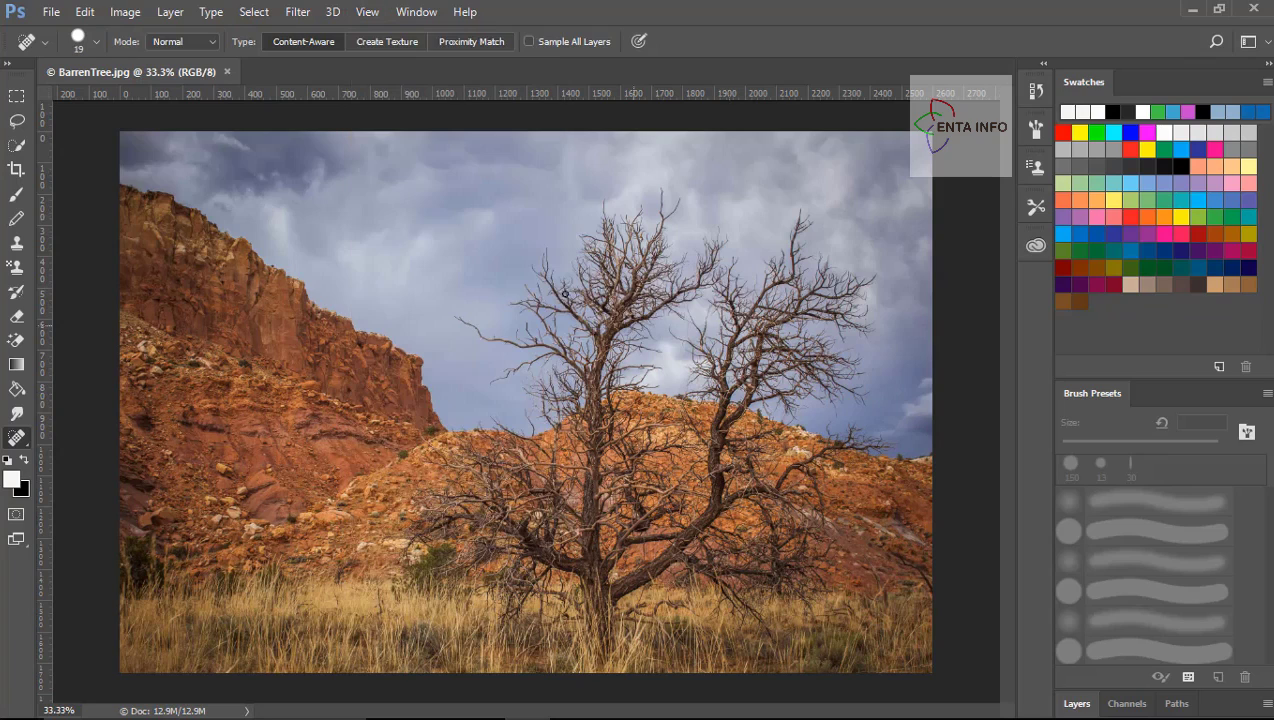
From the Screen Mode button's menu, switch BarrenTree to Full Screen Mode With Menu Bar.
right_click(15, 541)
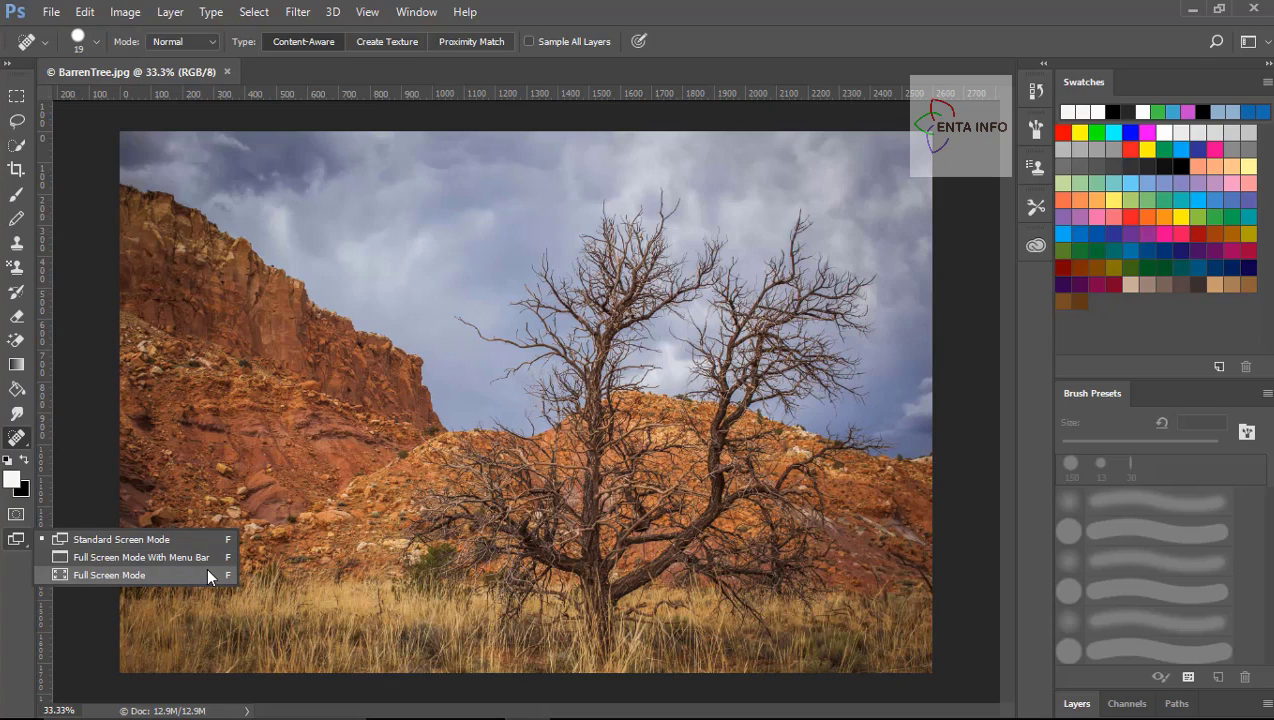
left_click(188, 539)
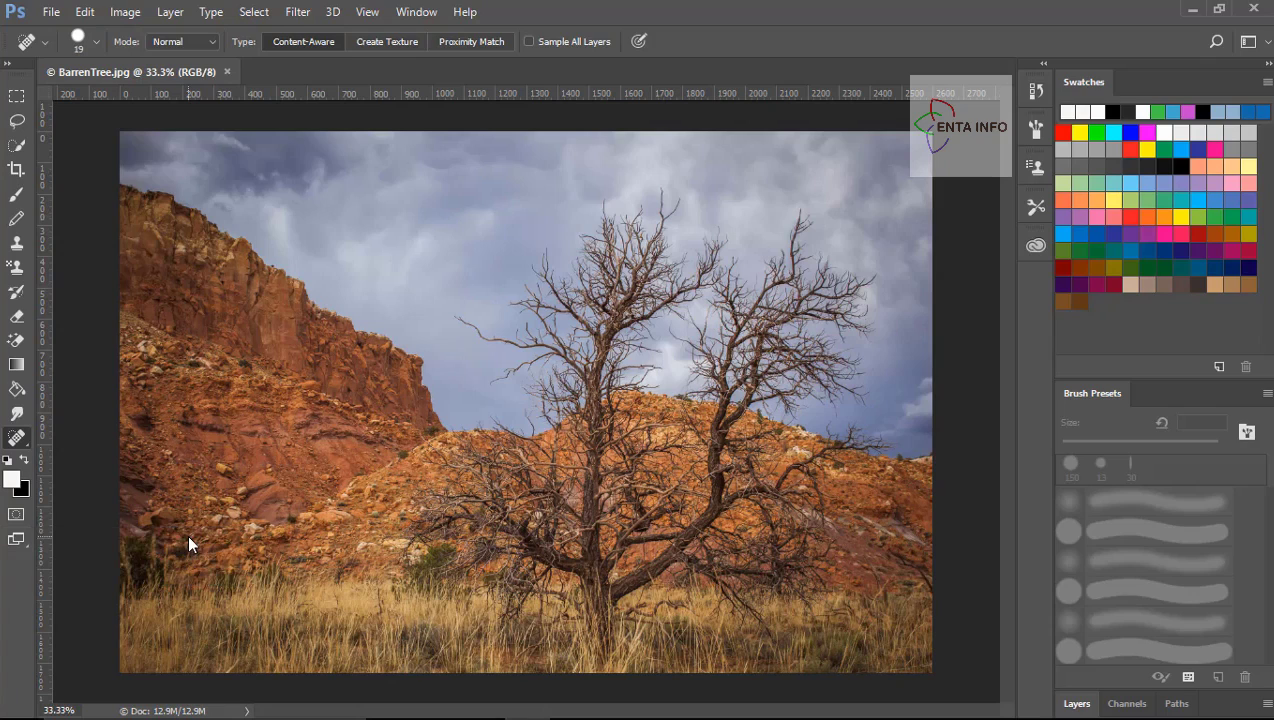
right_click(16, 539)
left_click(141, 540)
right_click(16, 539)
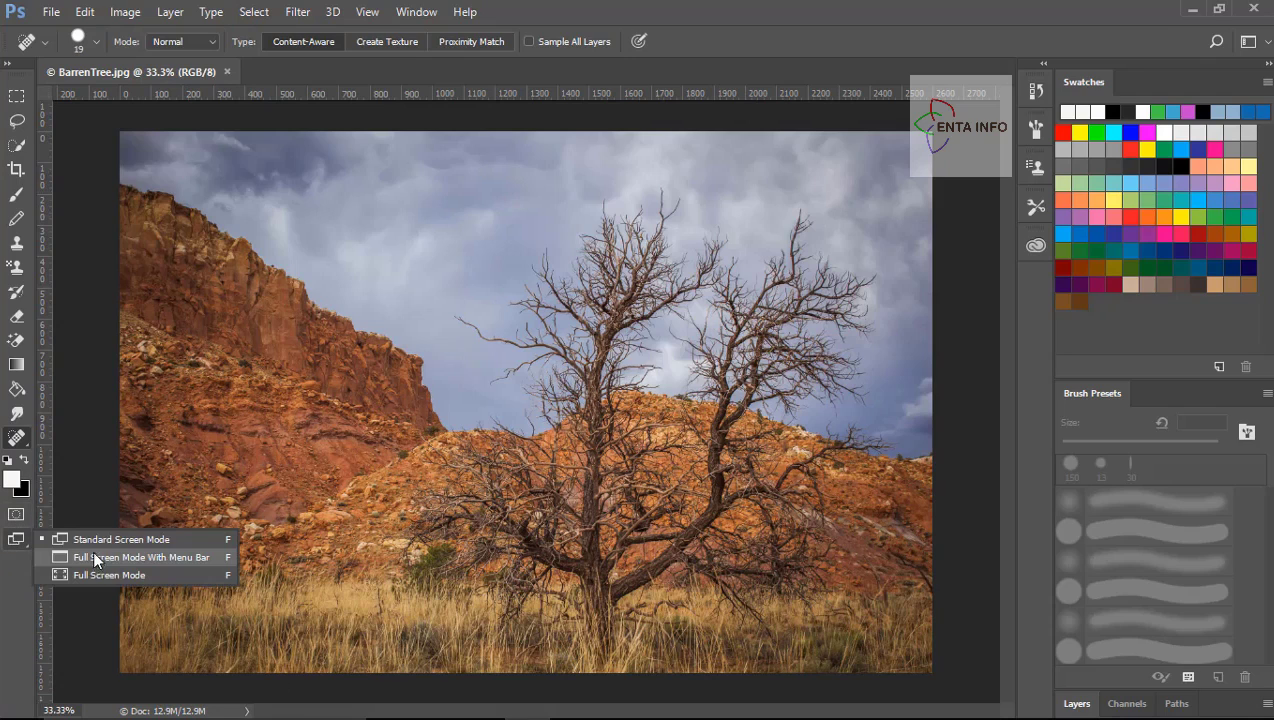
left_click(94, 557)
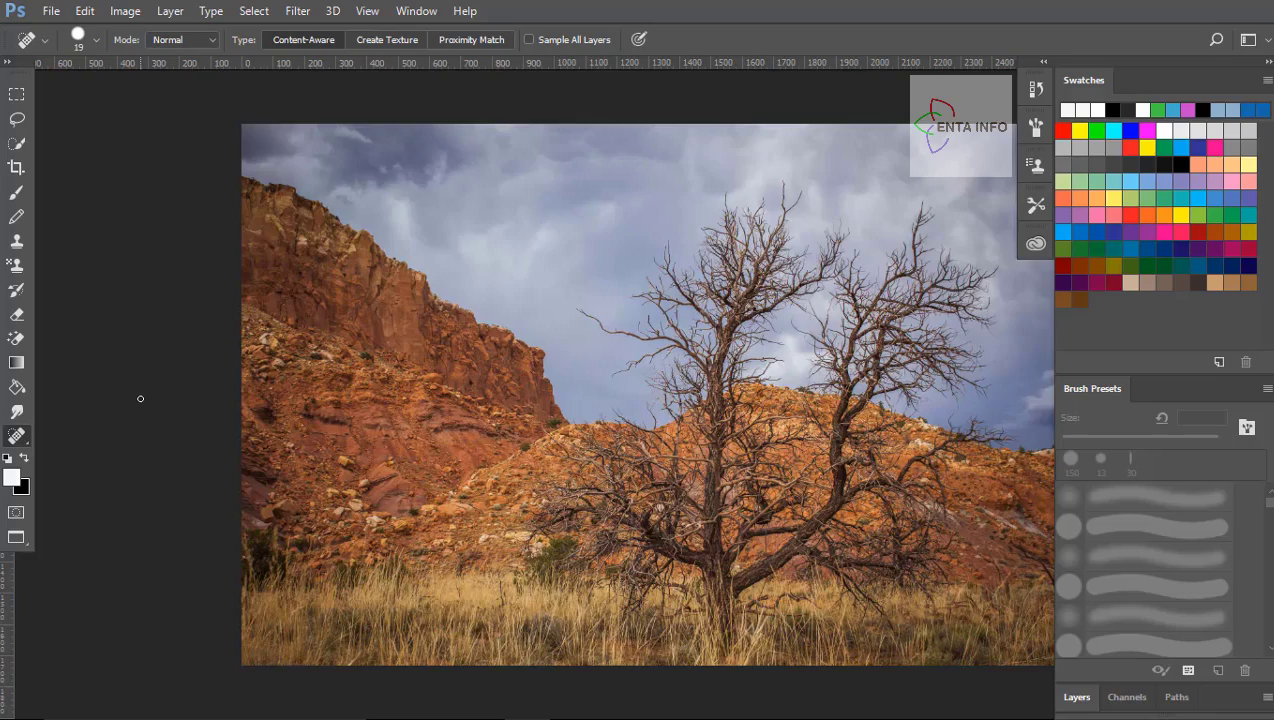
Zoom BarrenTree in about threefold, pan to the rocky slope, then switch to plain Full Screen Mode.
key("ctrl+plus")
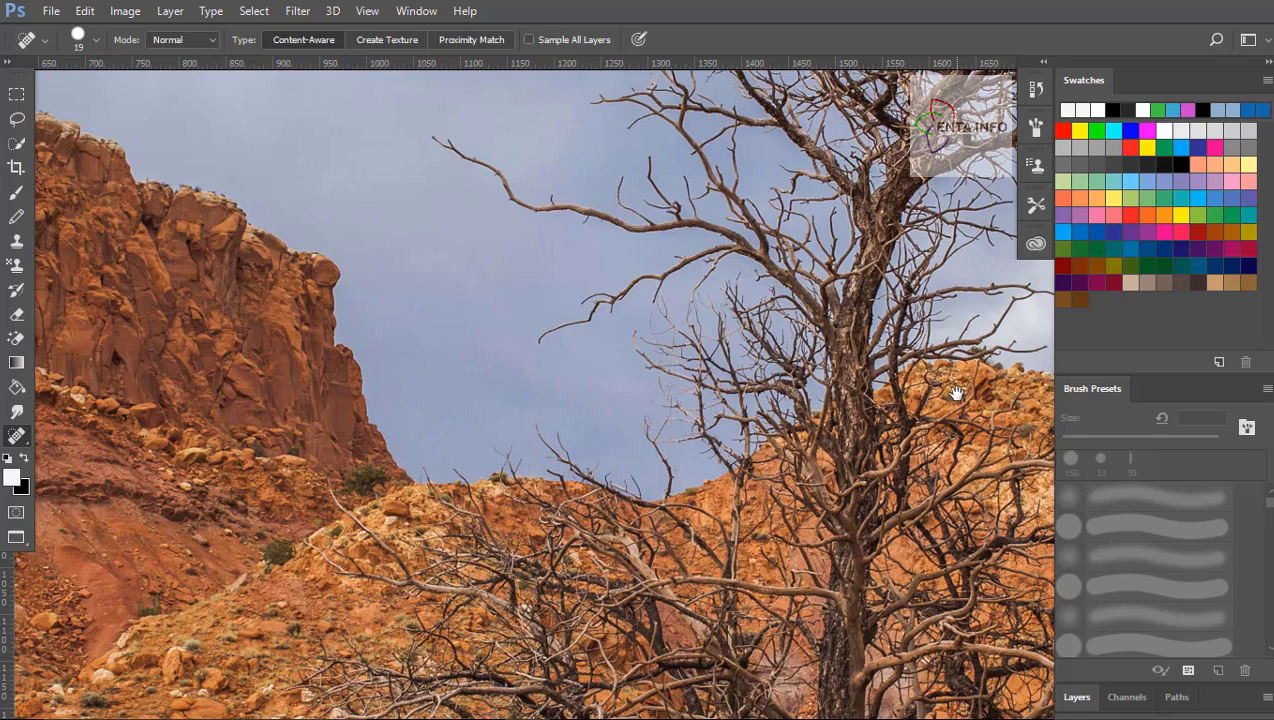
left_click_drag(967, 384, 529, 378)
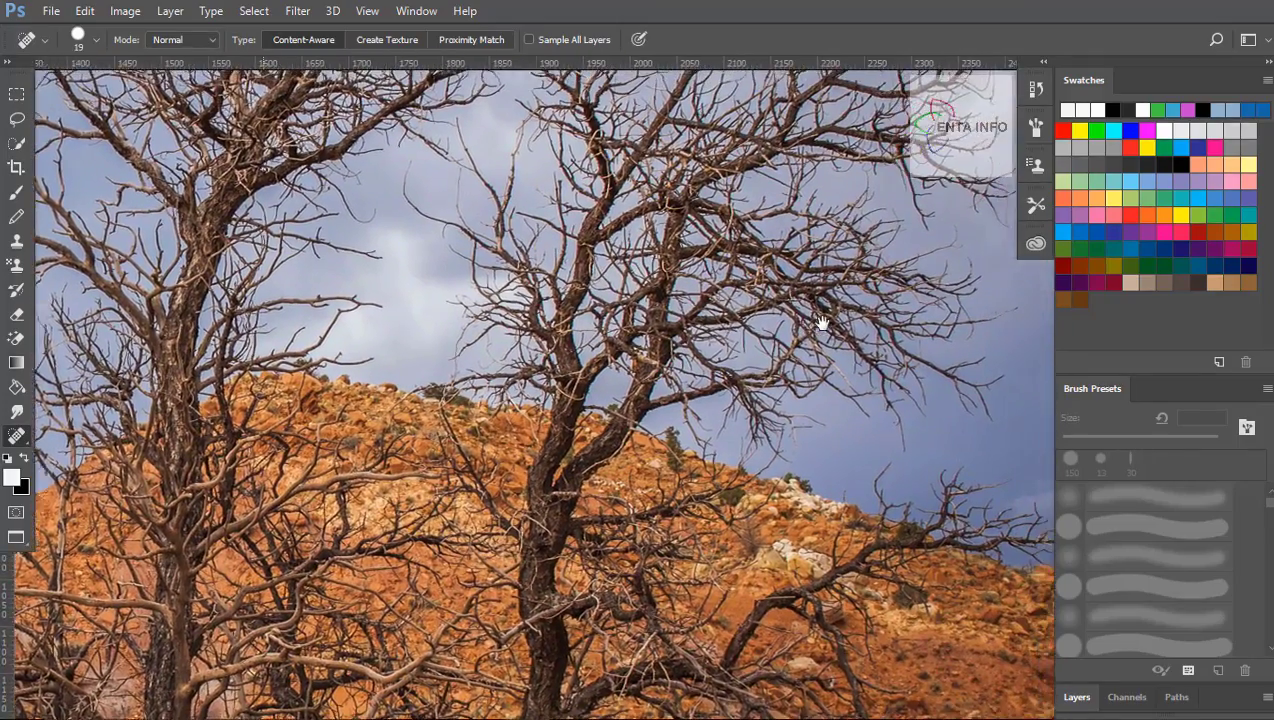
left_click_drag(822, 321, 702, 347)
left_click_drag(688, 497, 612, 348)
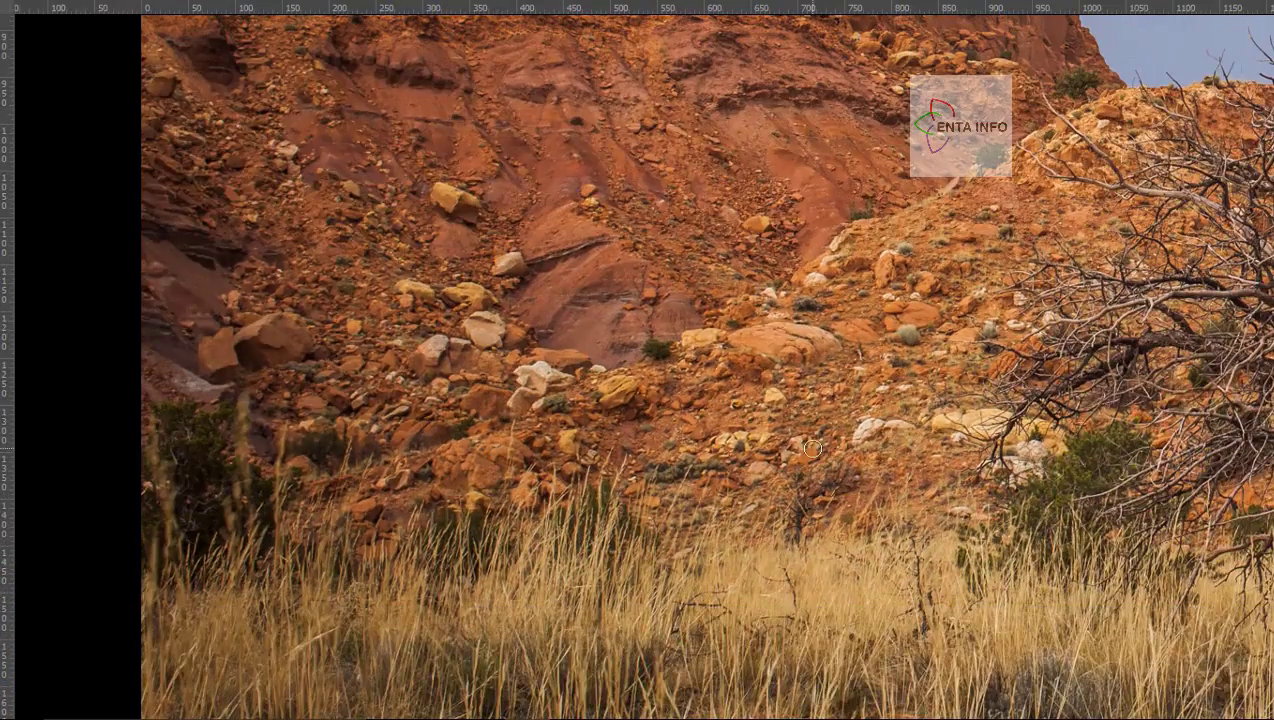
key("ctrl+0")
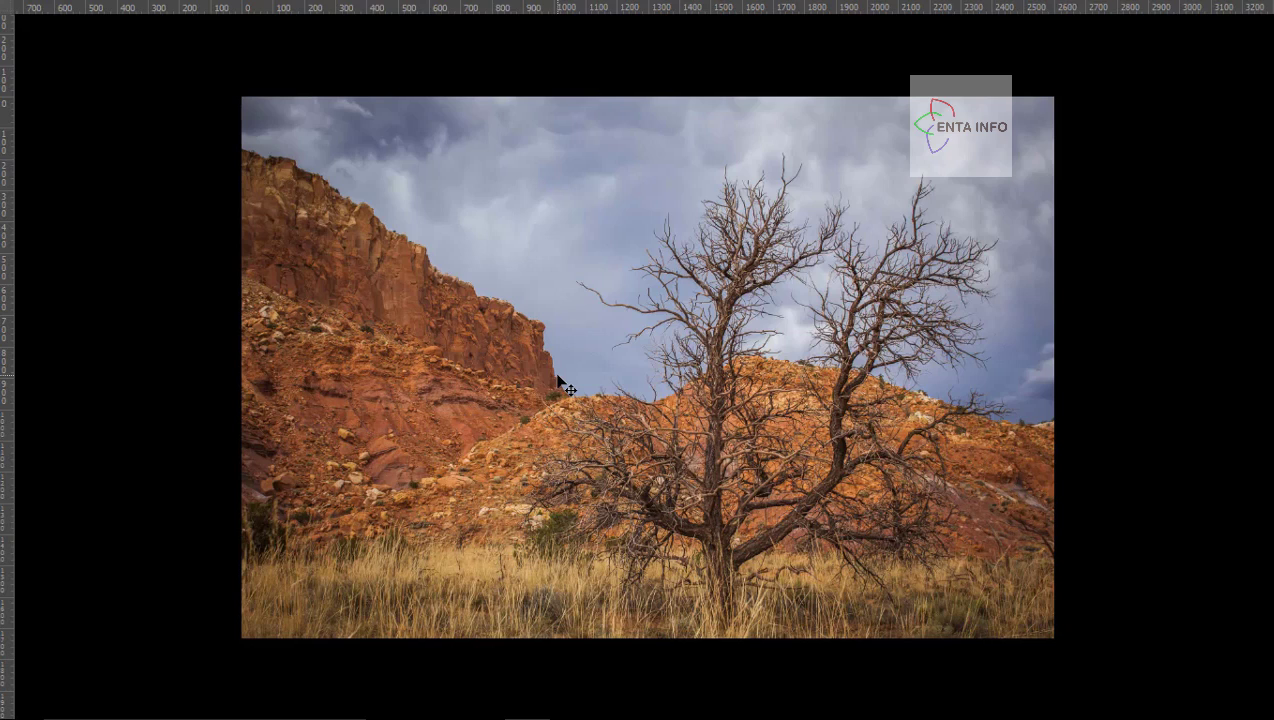
Zoom in threefold, return to Standard Screen Mode with F, and hide tools and panels with Tab.
key("ctrl+plus")
key("ctrl+plus")
key("ctrl+plus")
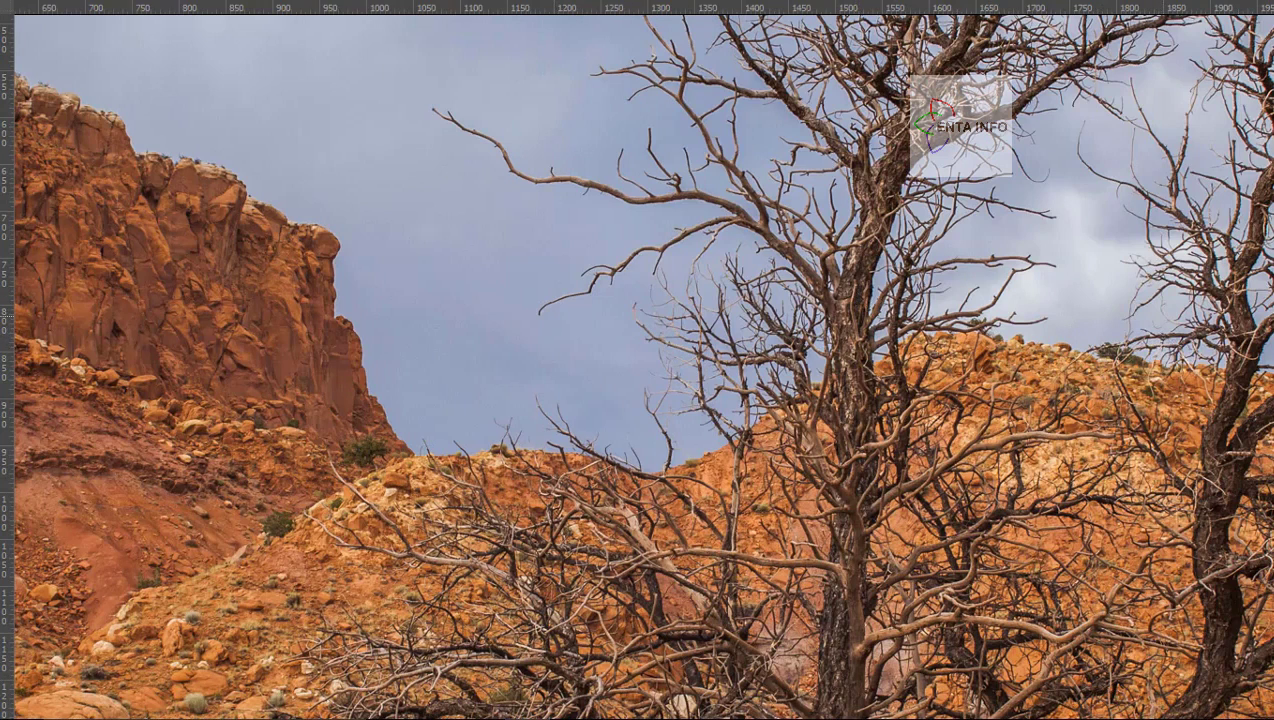
mouse_move(1266, 330)
mouse_move(0, 316)
key("f")
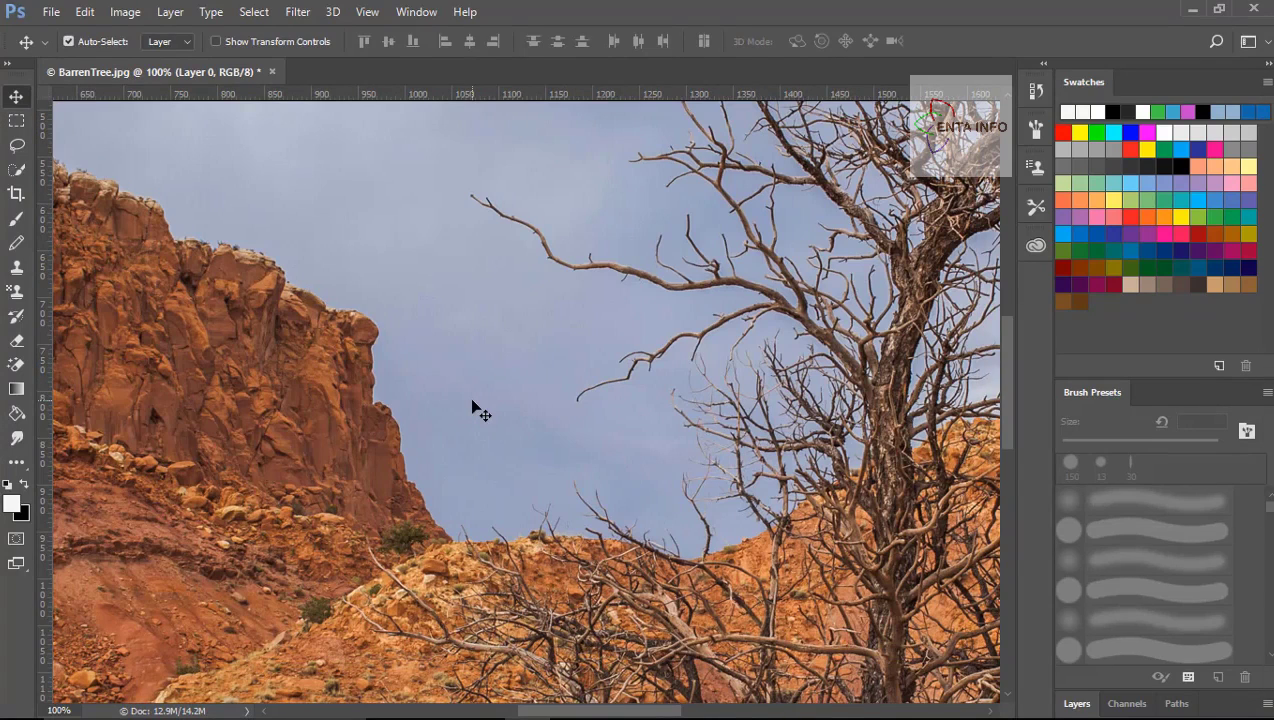
key("Tab")
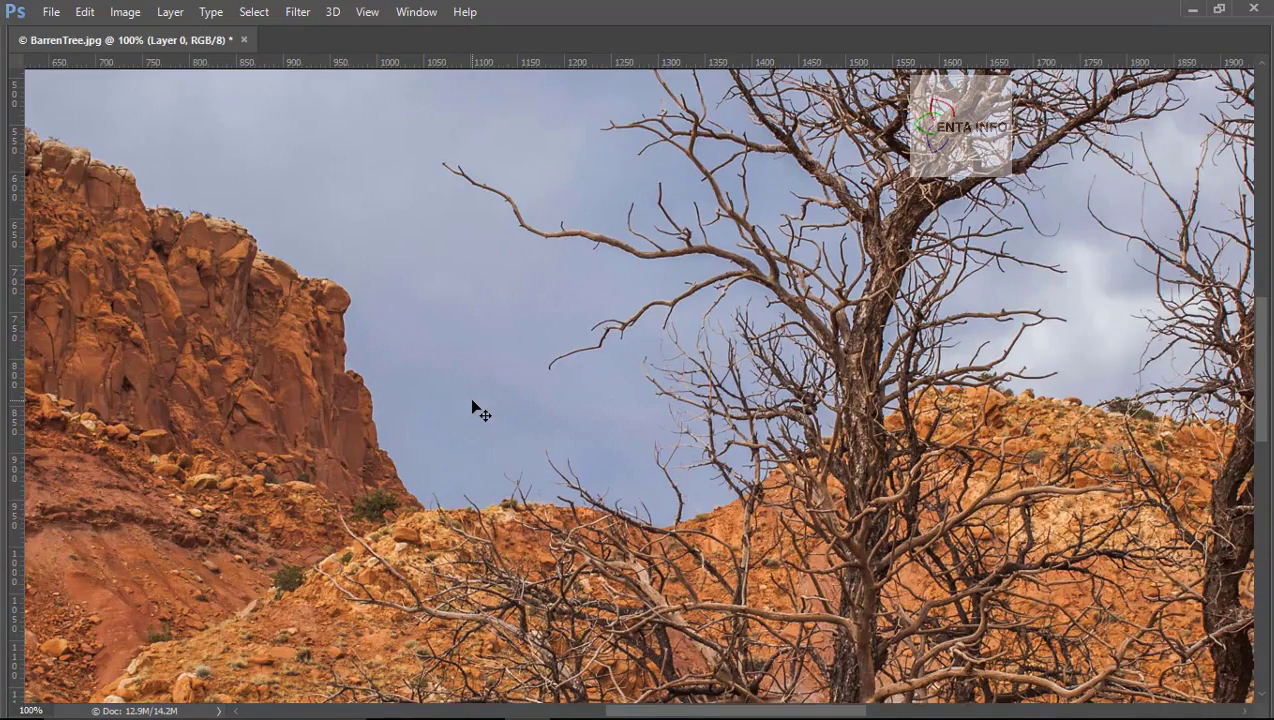